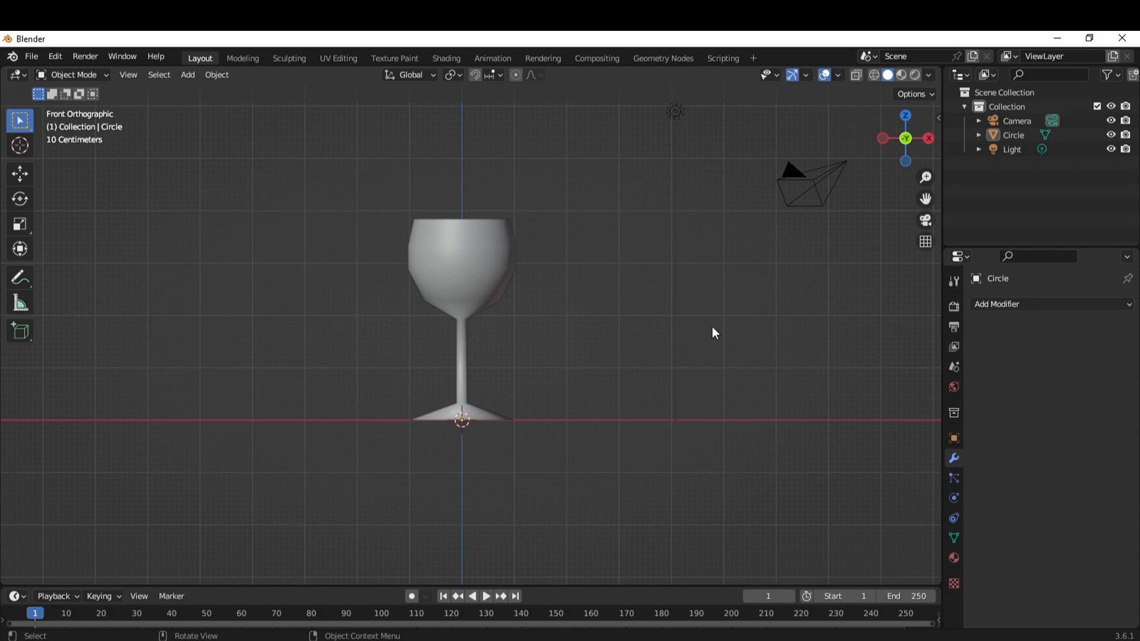
Add a Subdivision Surface modifier to the wine glass.
scroll(651, 460, up, 2)
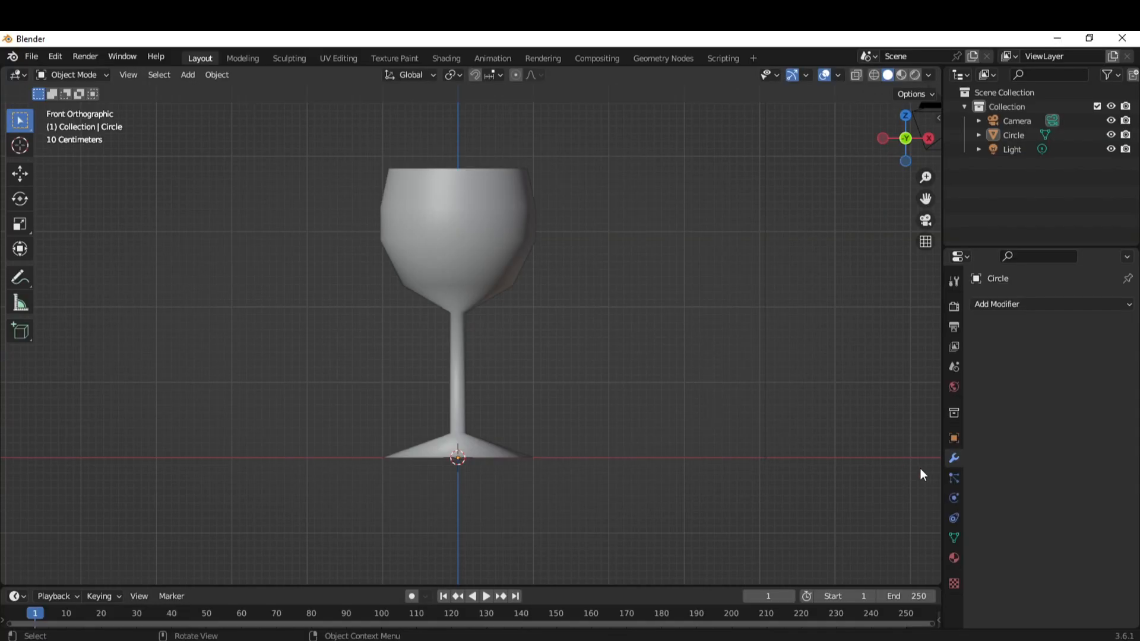
click(1012, 306)
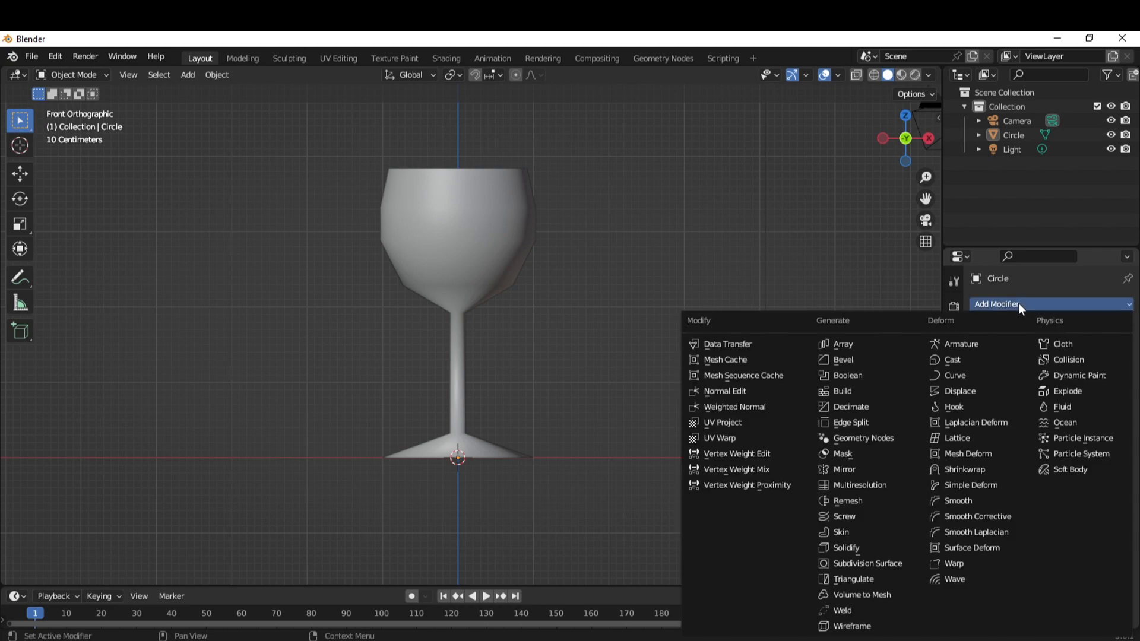
click(853, 565)
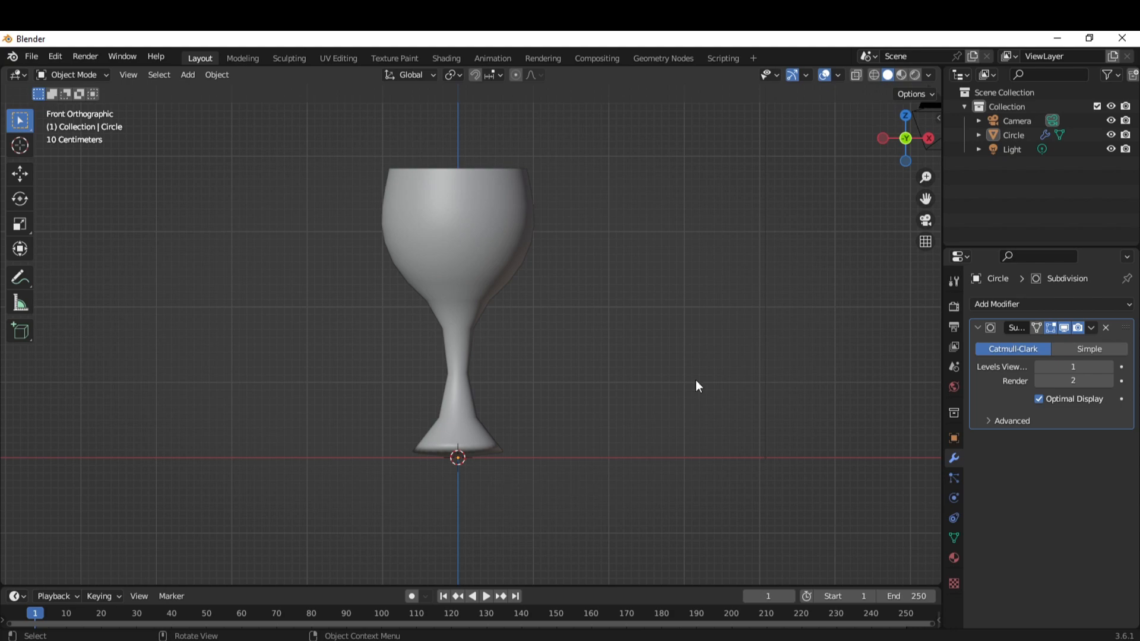
Enter Edit Mode on the wine glass and examine its foot from above and below.
click(502, 258)
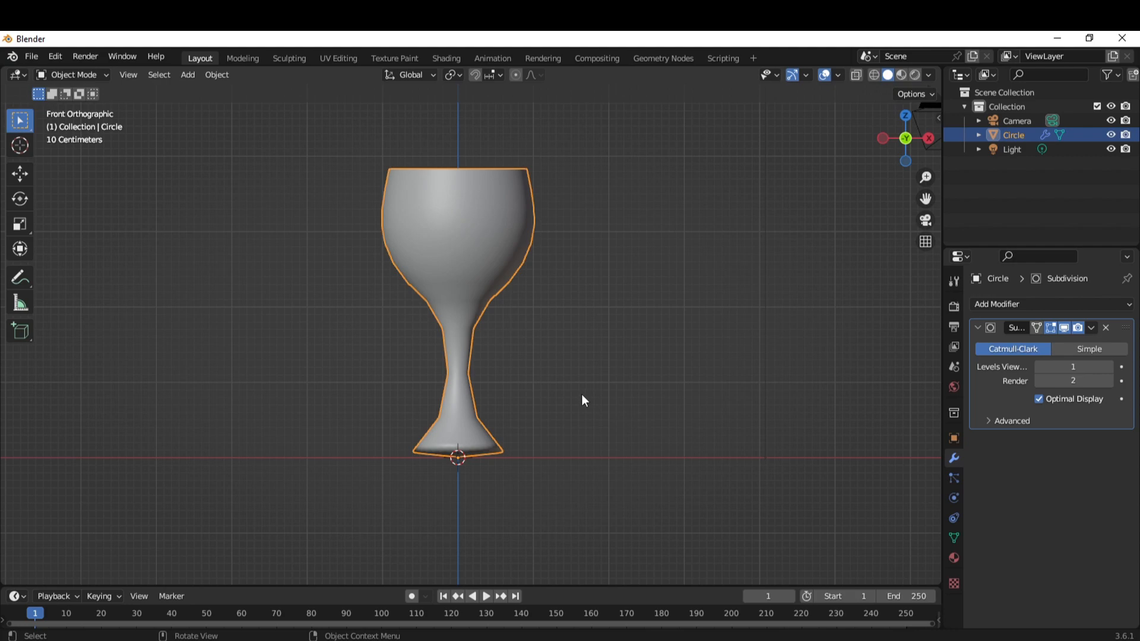
key(Tab)
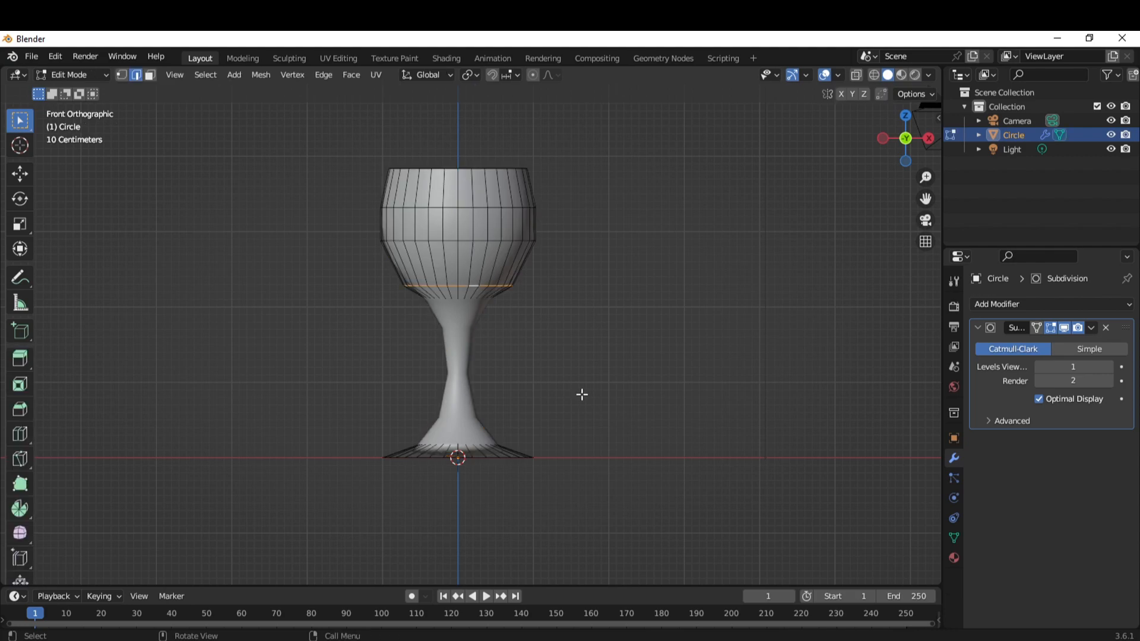
scroll(582, 457, up, 4)
shift+middle_drag(616, 474, 646, 250)
middle_drag(645, 264, 636, 368)
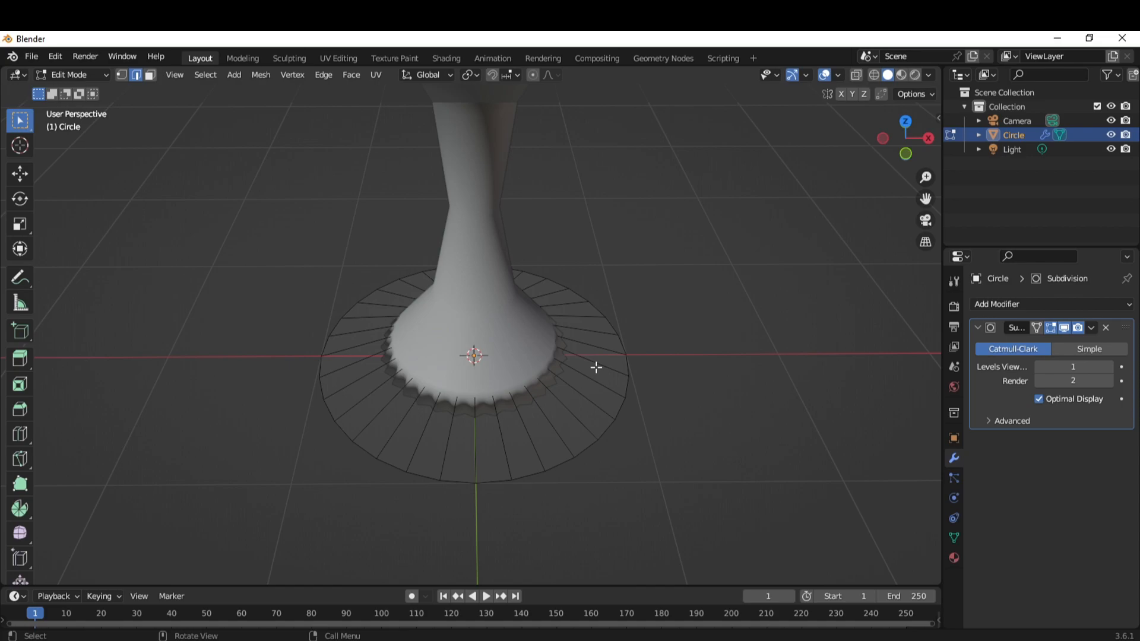
middle_drag(746, 494, 794, 384)
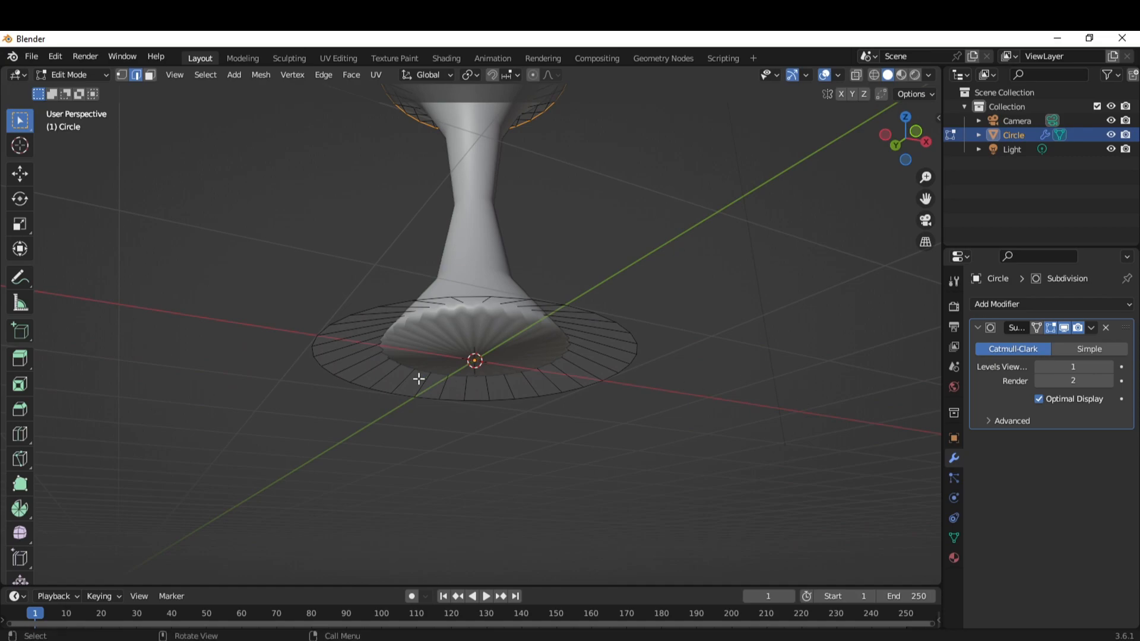
key(3)
click(577, 359)
middle_drag(660, 363, 626, 402)
key(s)
click(669, 407)
click(626, 402)
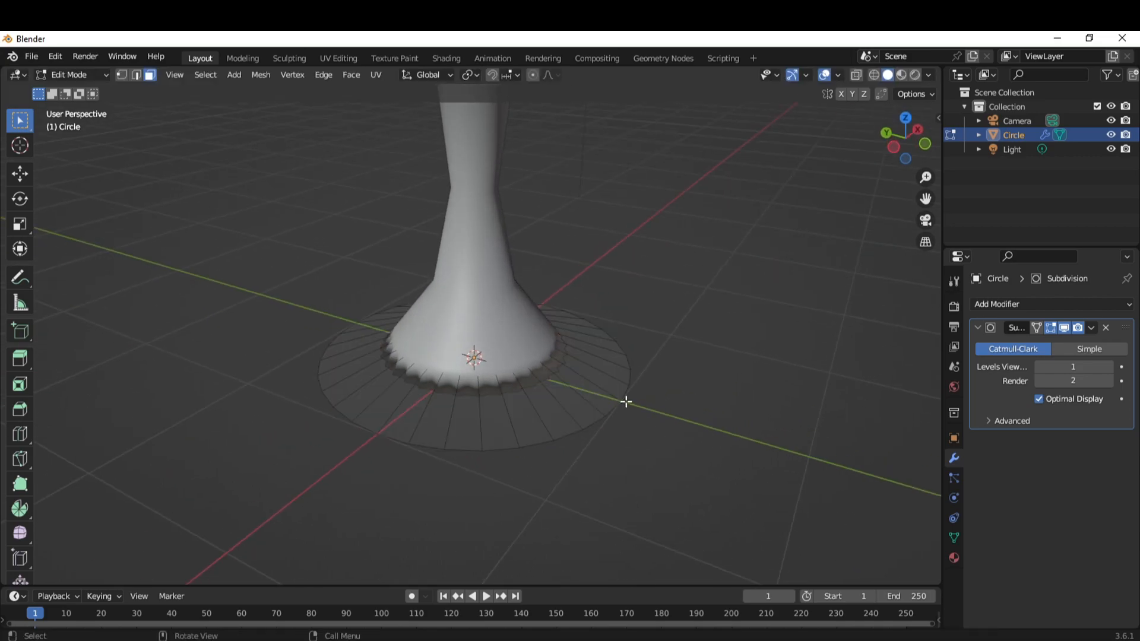
Select the outermost edge loop around the rim of the glass's foot.
click(629, 396)
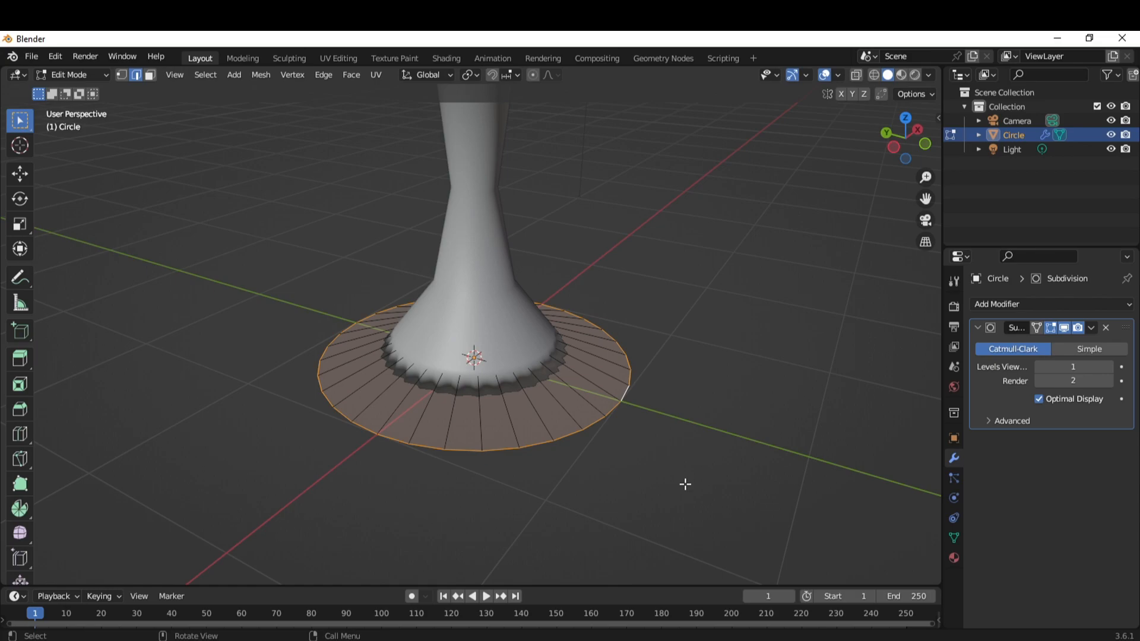
key(alt+a)
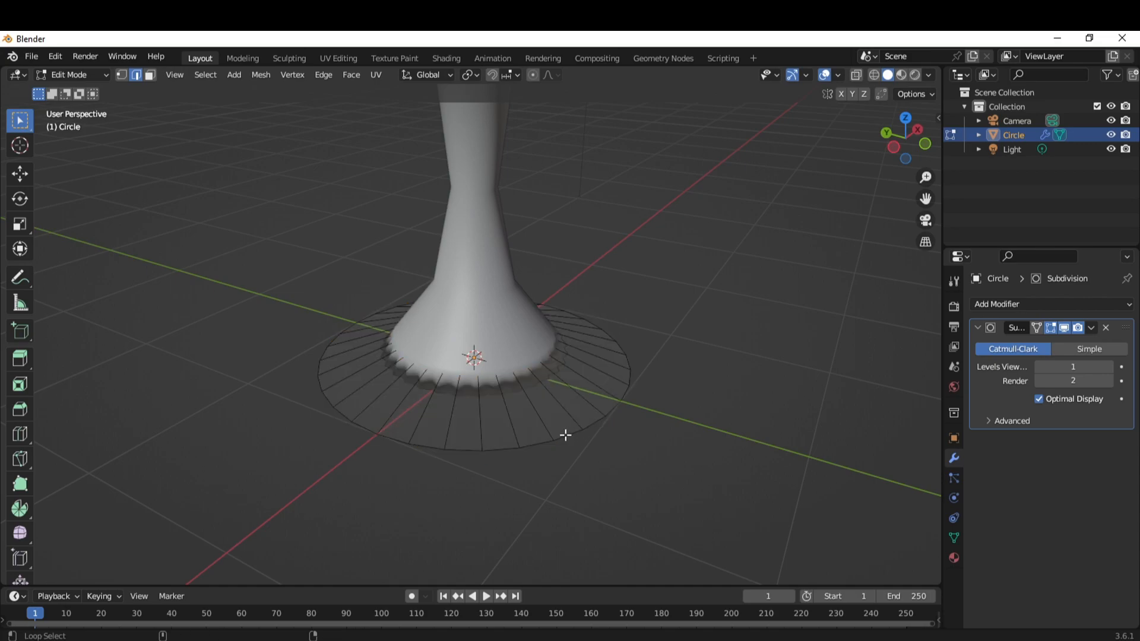
alt+click(565, 435)
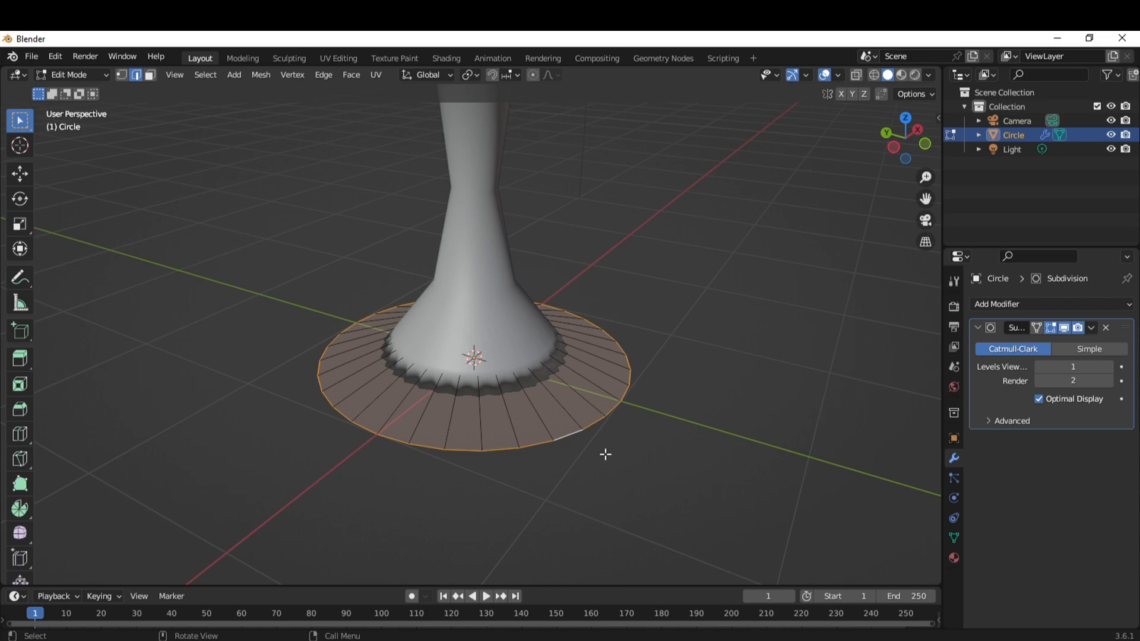
Add one loop cut around the top of the foot and slide it close to the outer rim, at a factor of about 0.92.
middle_drag(603, 453, 767, 494)
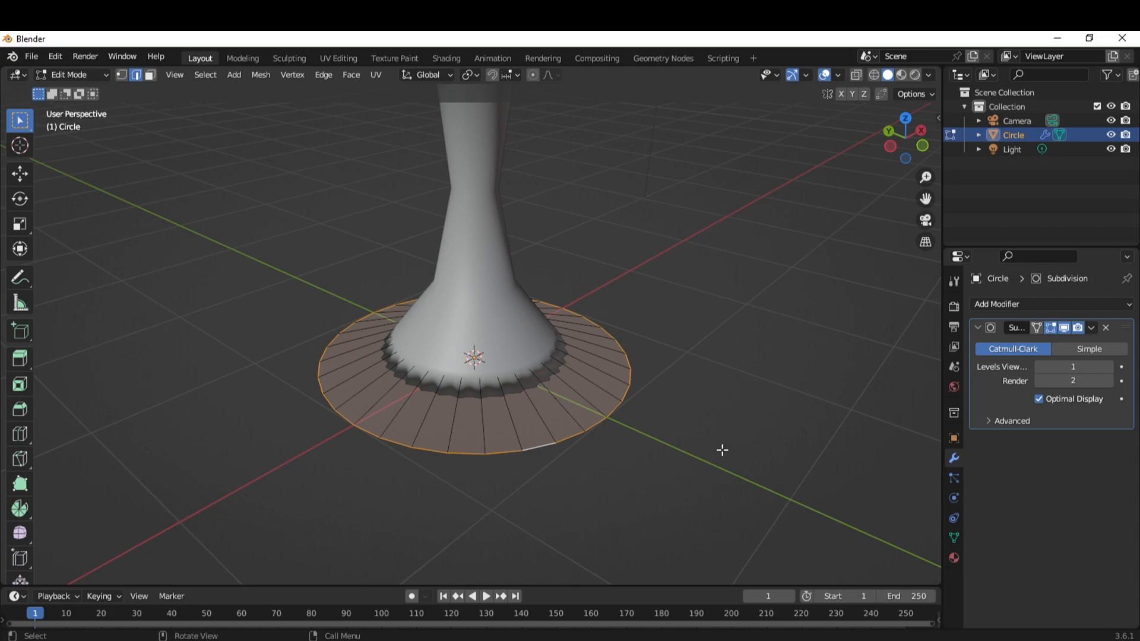
key(ctrl+r)
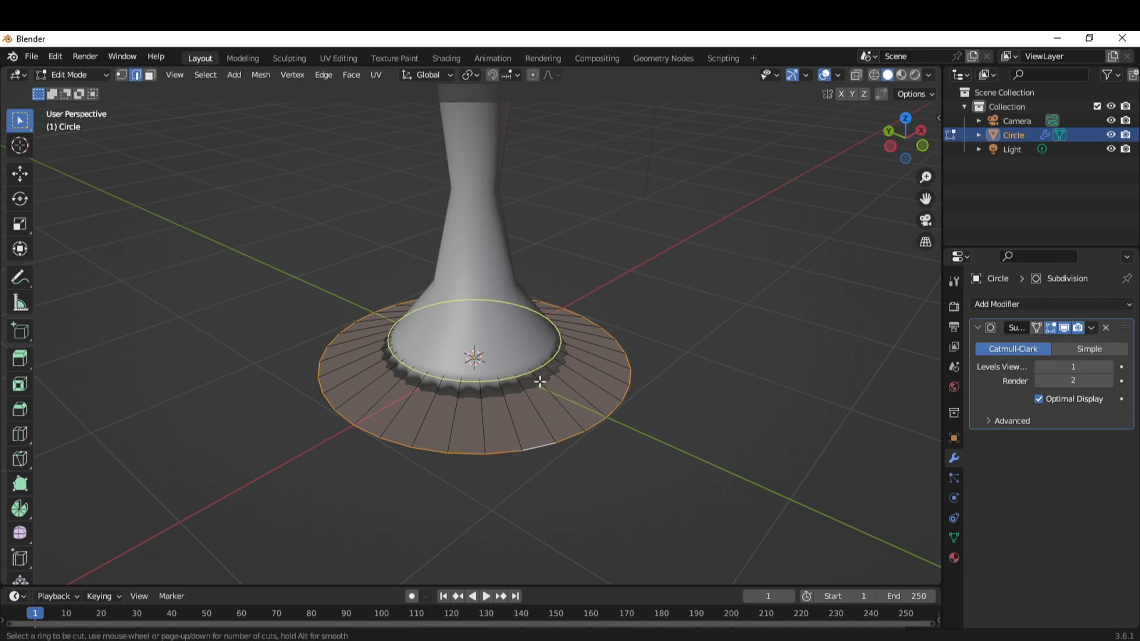
click(540, 382)
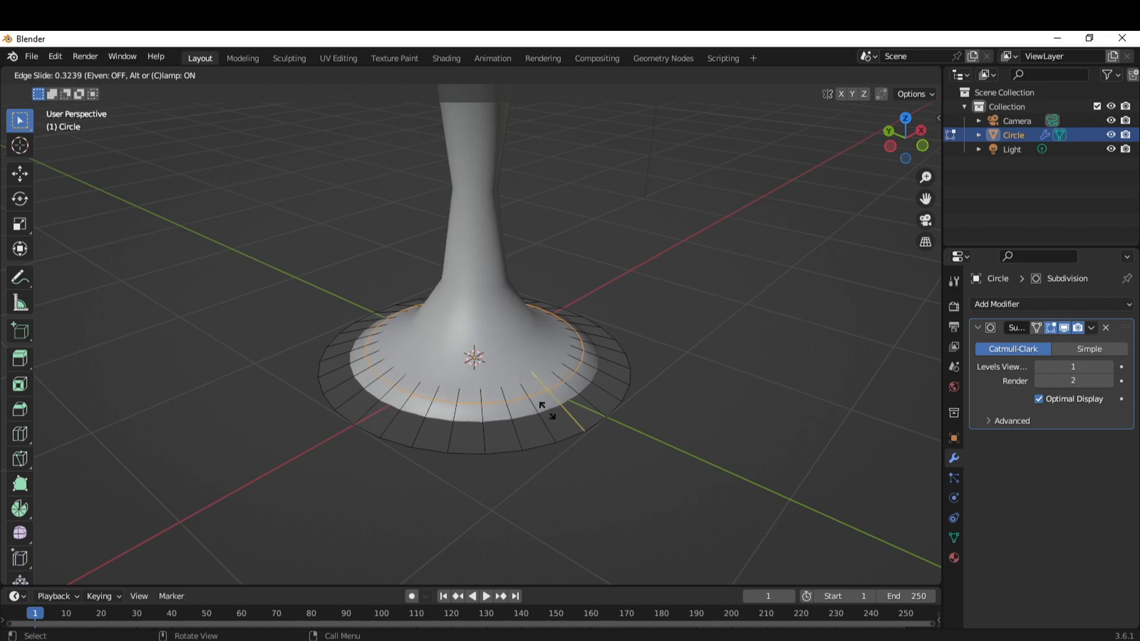
click(560, 459)
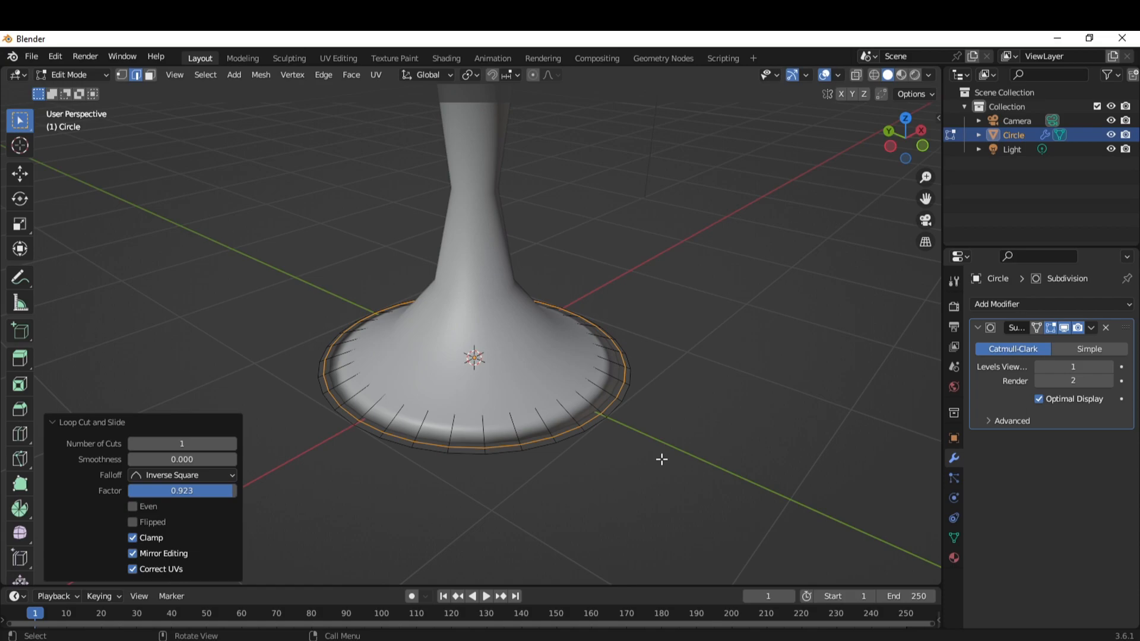
Select the large face on the underside of the foot and inset it by about 0.05 m.
middle_drag(664, 466, 692, 295)
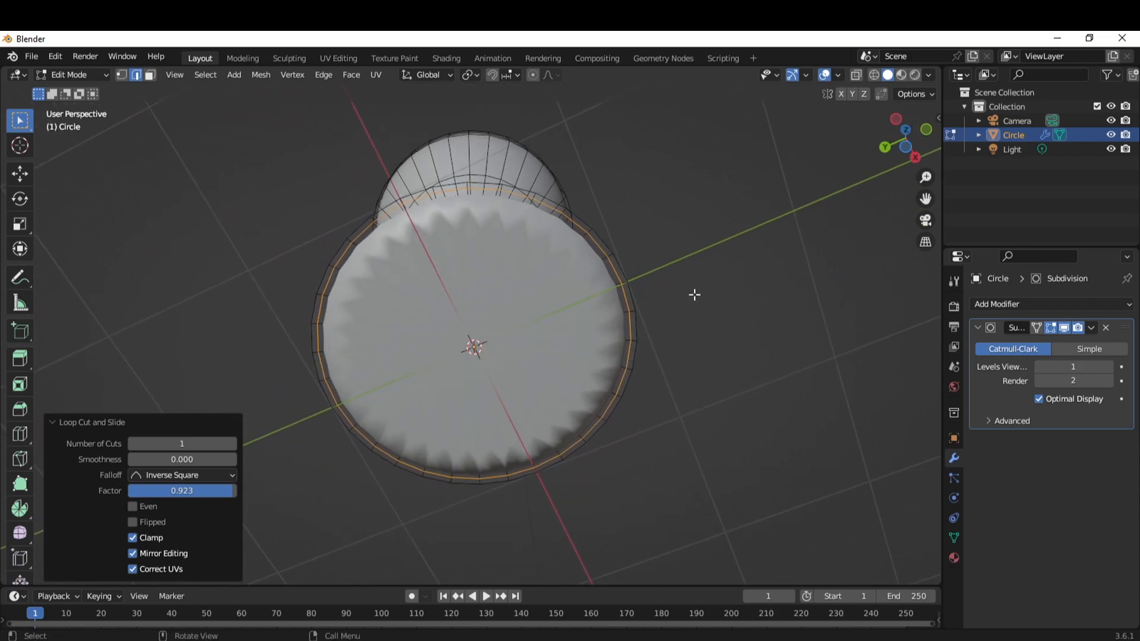
key(3)
click(601, 325)
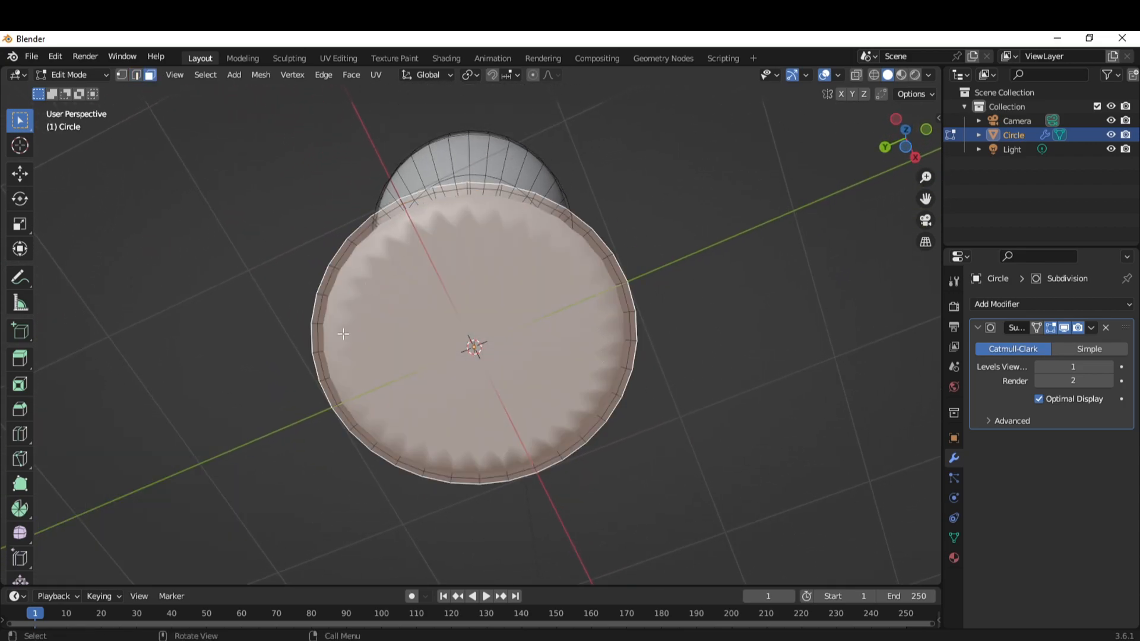
middle_drag(346, 384, 590, 519)
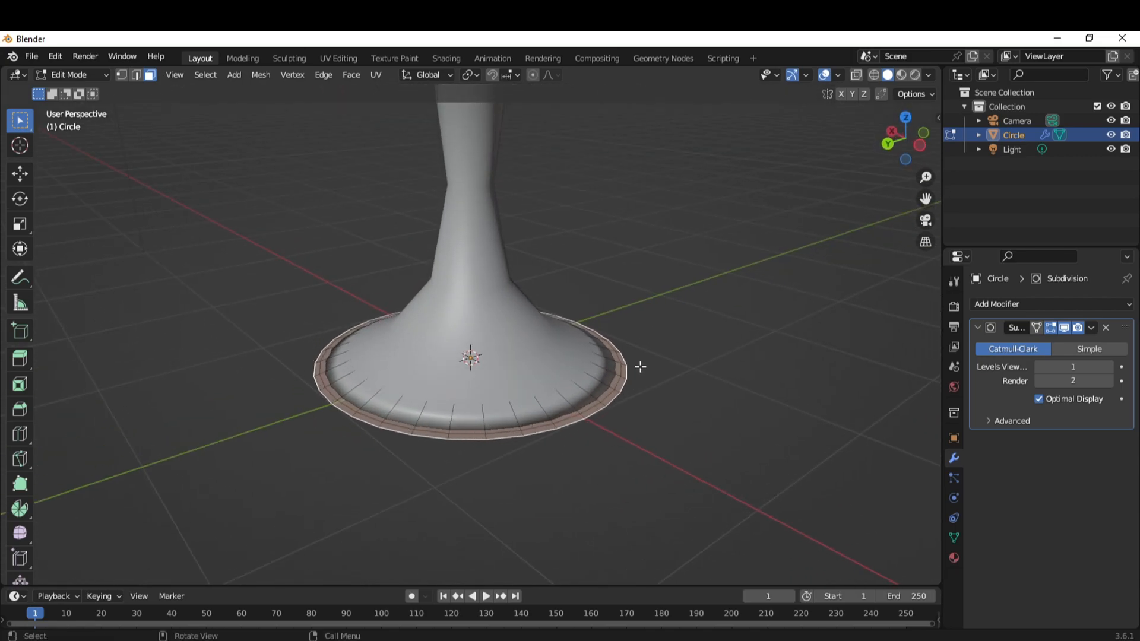
middle_drag(612, 461, 524, 272)
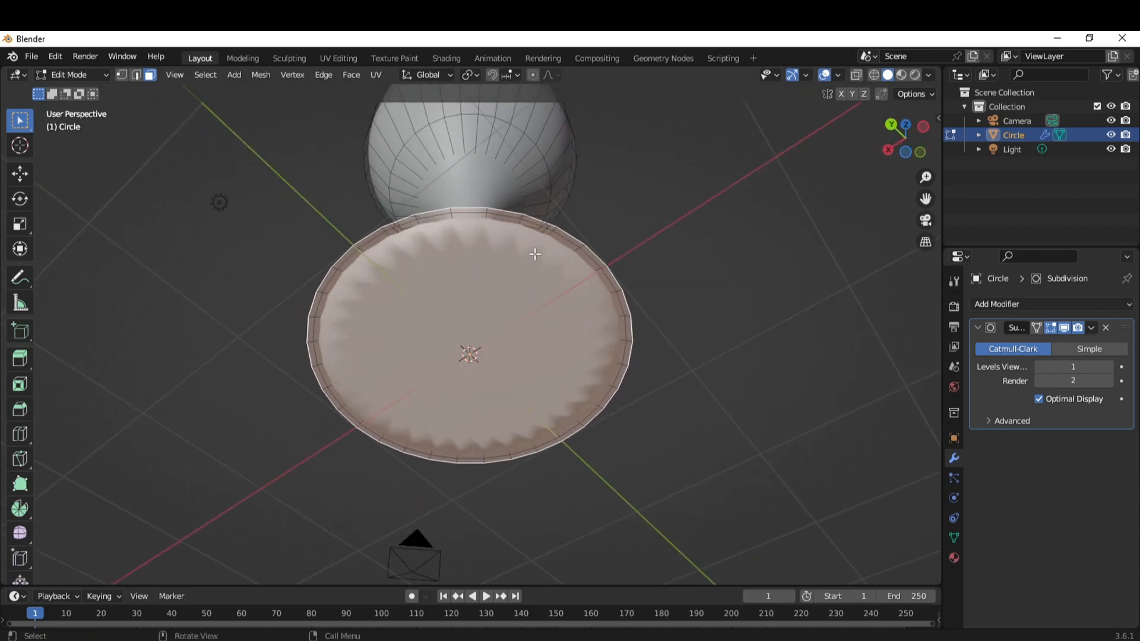
key(ctrl+r)
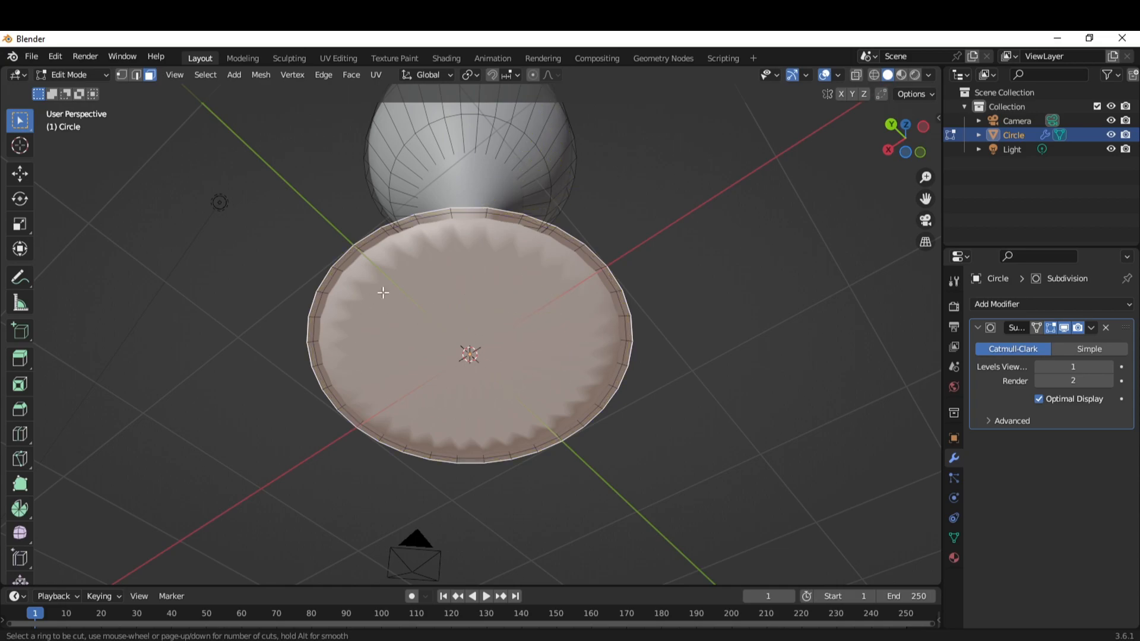
key(Escape)
middle_drag(571, 367, 665, 303)
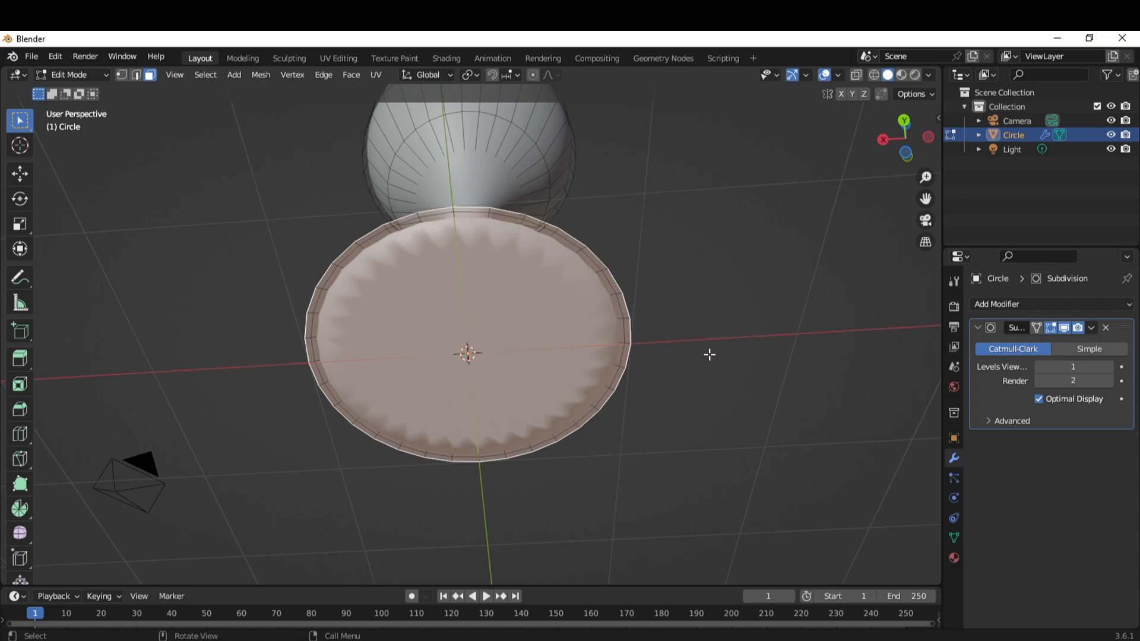
key(i)
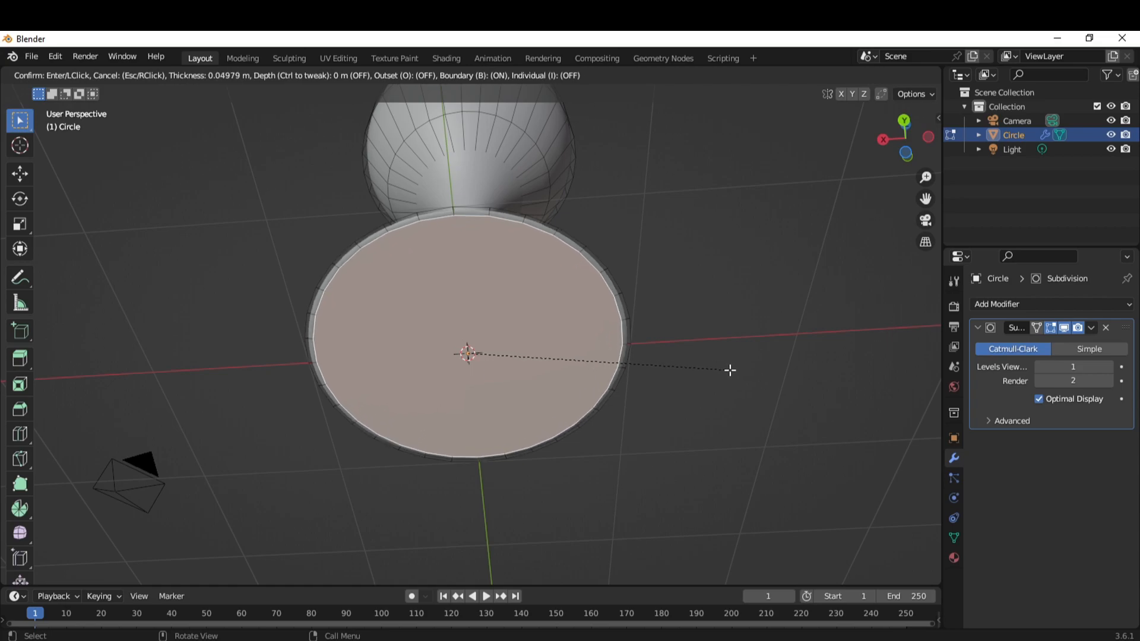
click(730, 370)
Examine the smoothed foot from above in Object Mode and compare it with its mesh in Edit Mode.
middle_drag(728, 348, 711, 428)
key(Tab)
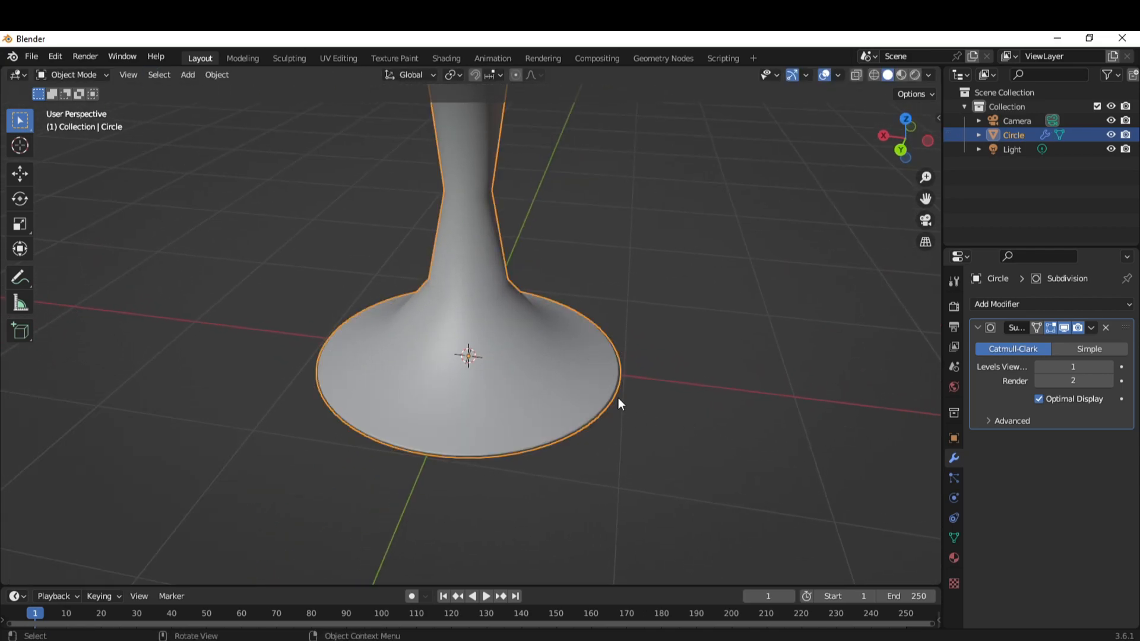
middle_drag(536, 401, 596, 415)
key(Tab)
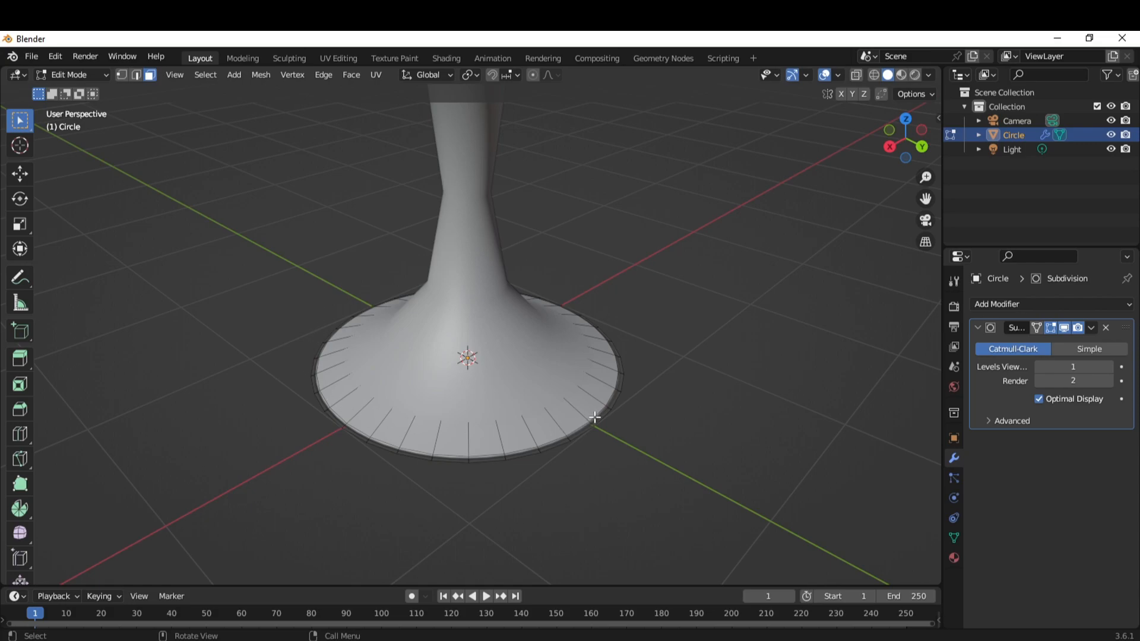
key(Tab)
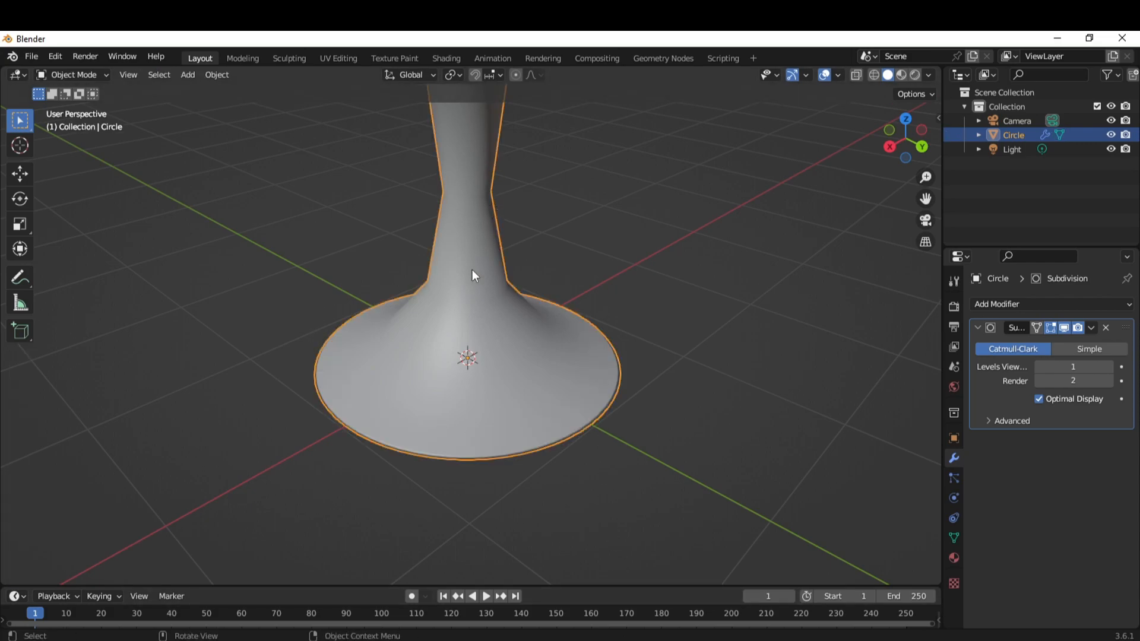
Add one centred loop cut around the stem in Edit Mode, with a slide factor of 0.
middle_drag(465, 241, 533, 342)
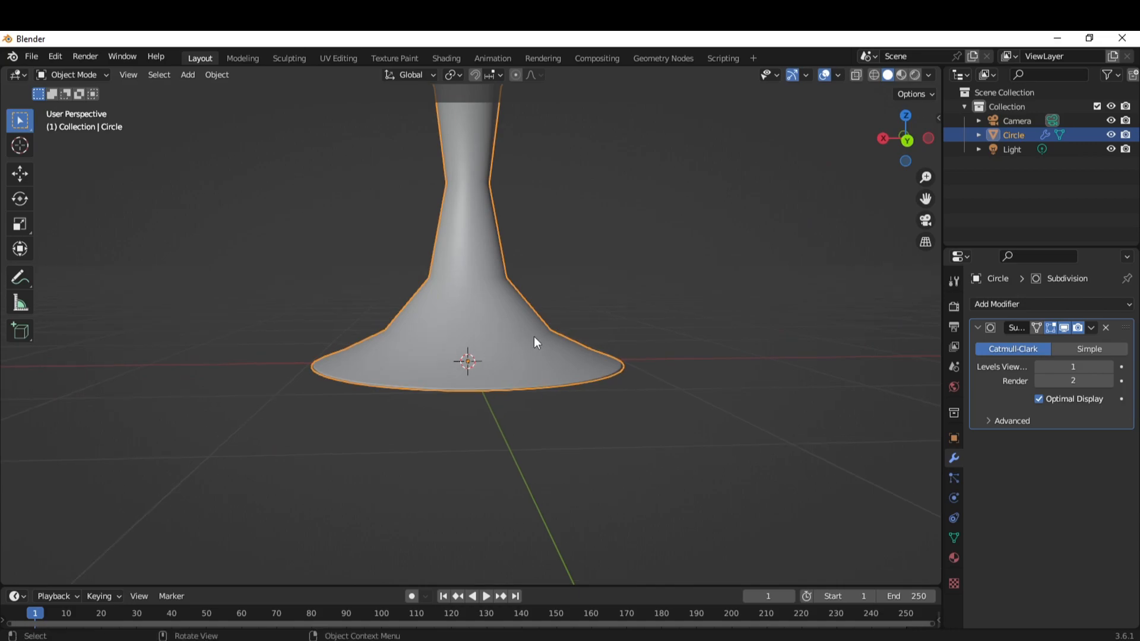
scroll(478, 336, up, 2)
key(Tab)
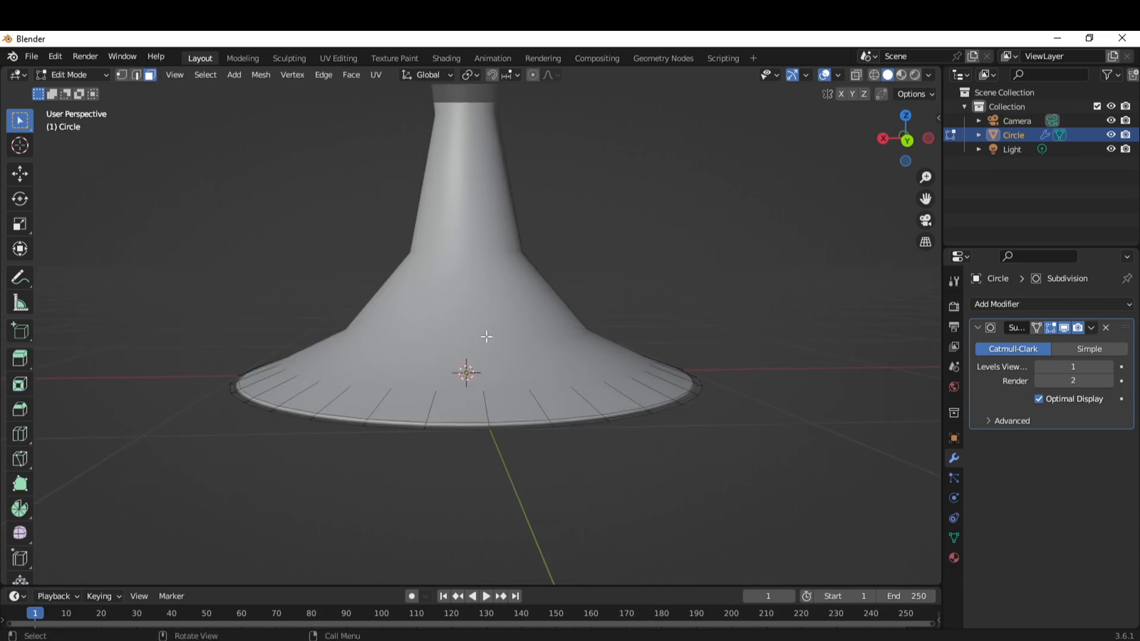
key(ctrl+r)
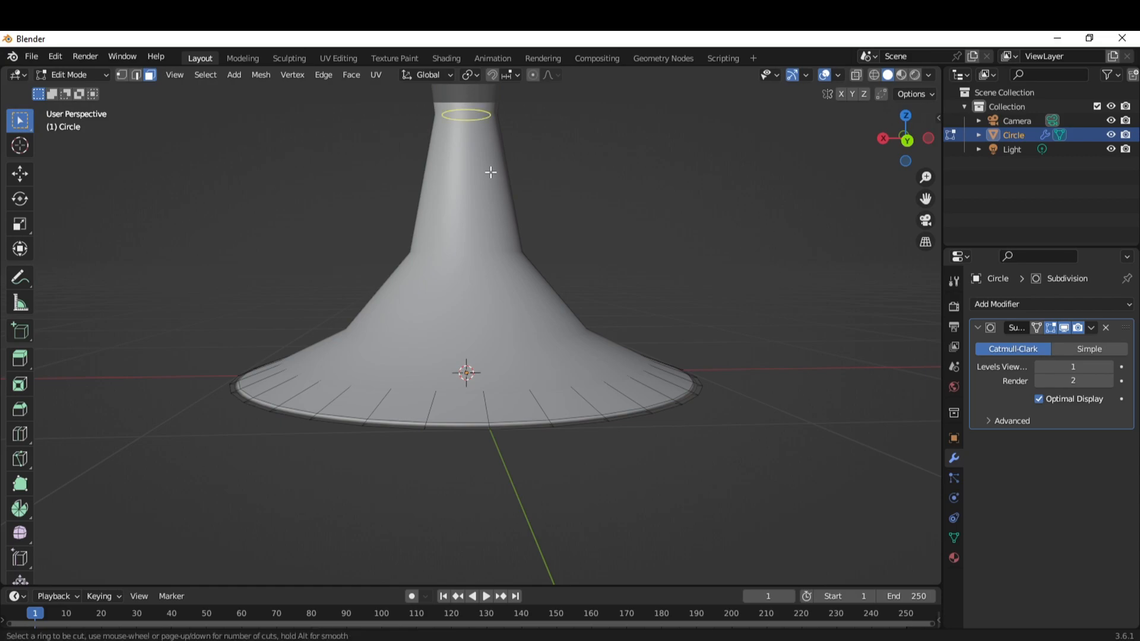
click(470, 121)
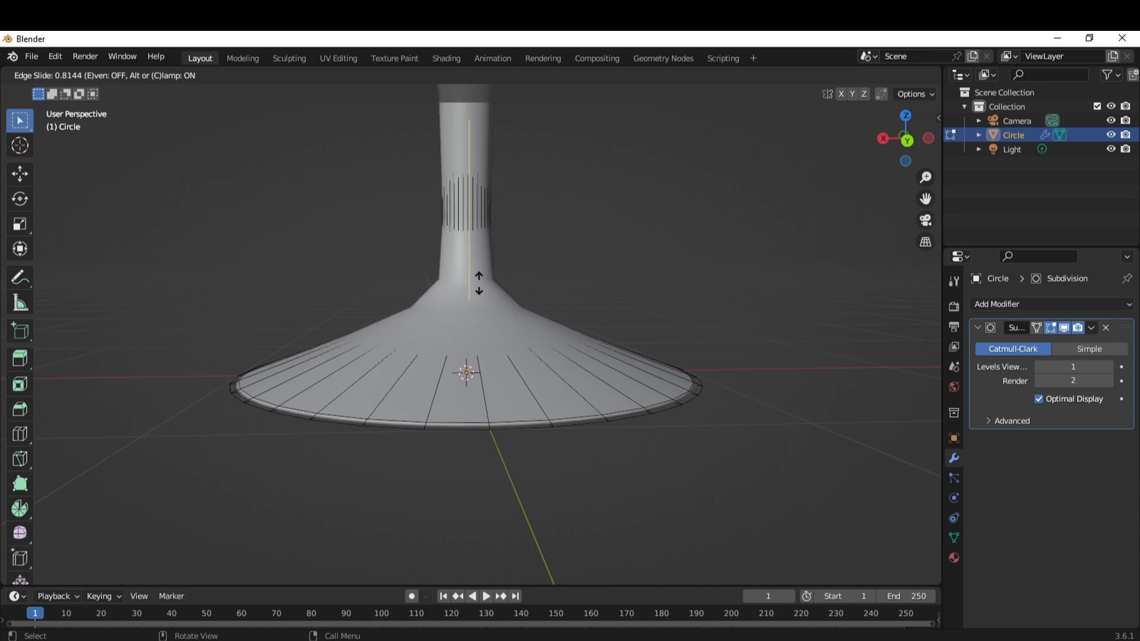
right_click(479, 282)
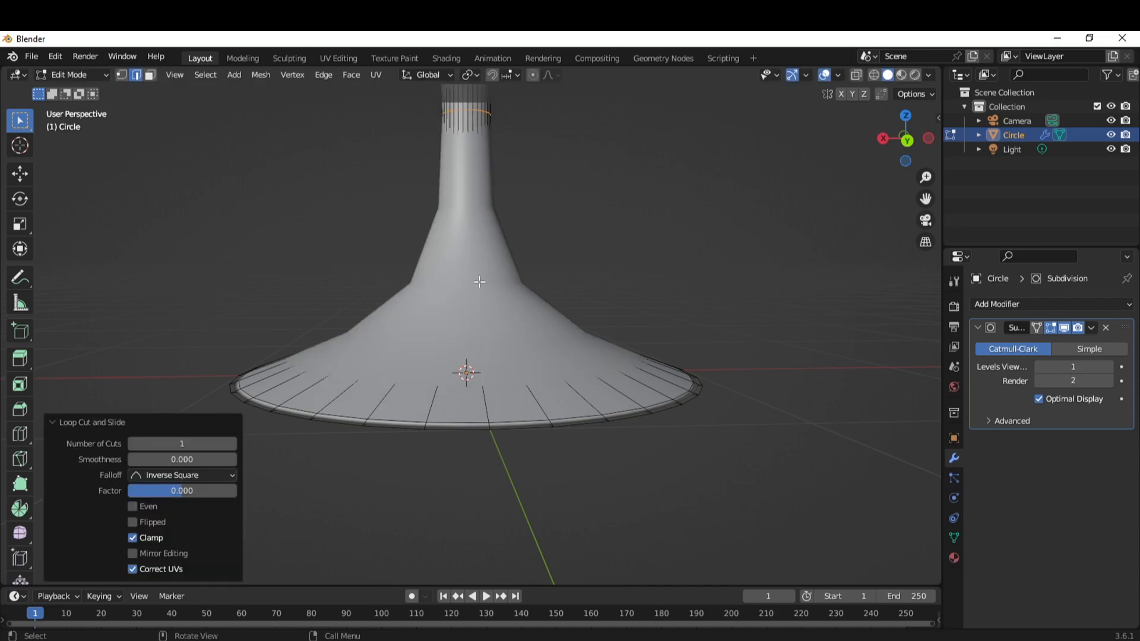
Toggle the Subdivision modifier's render and viewport display off and back on.
click(1080, 328)
click(1078, 328)
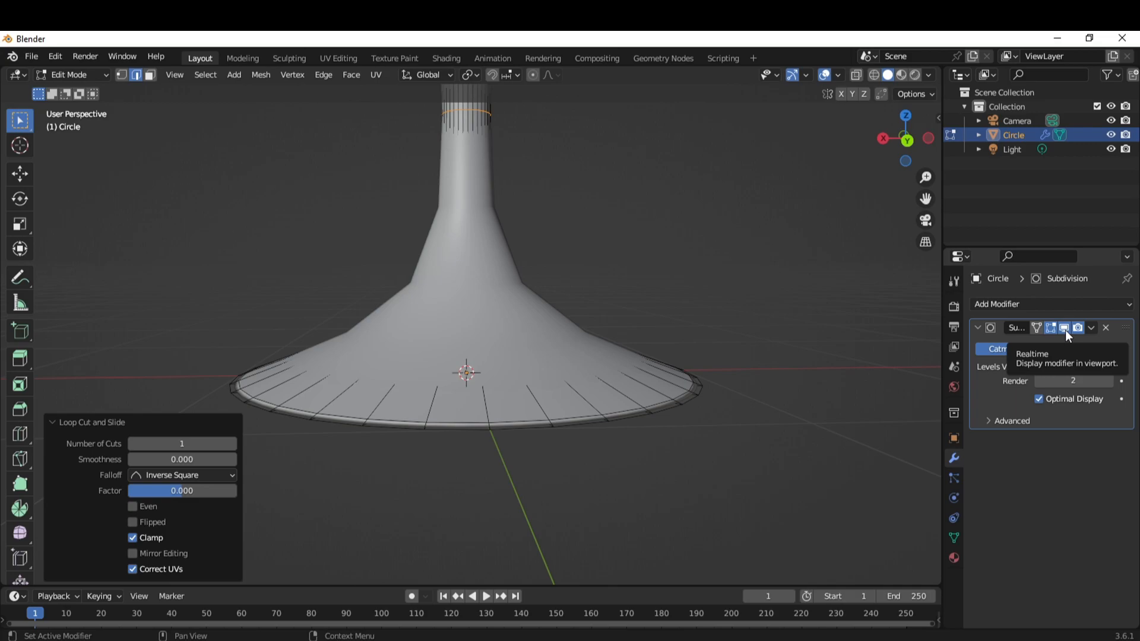
click(1064, 328)
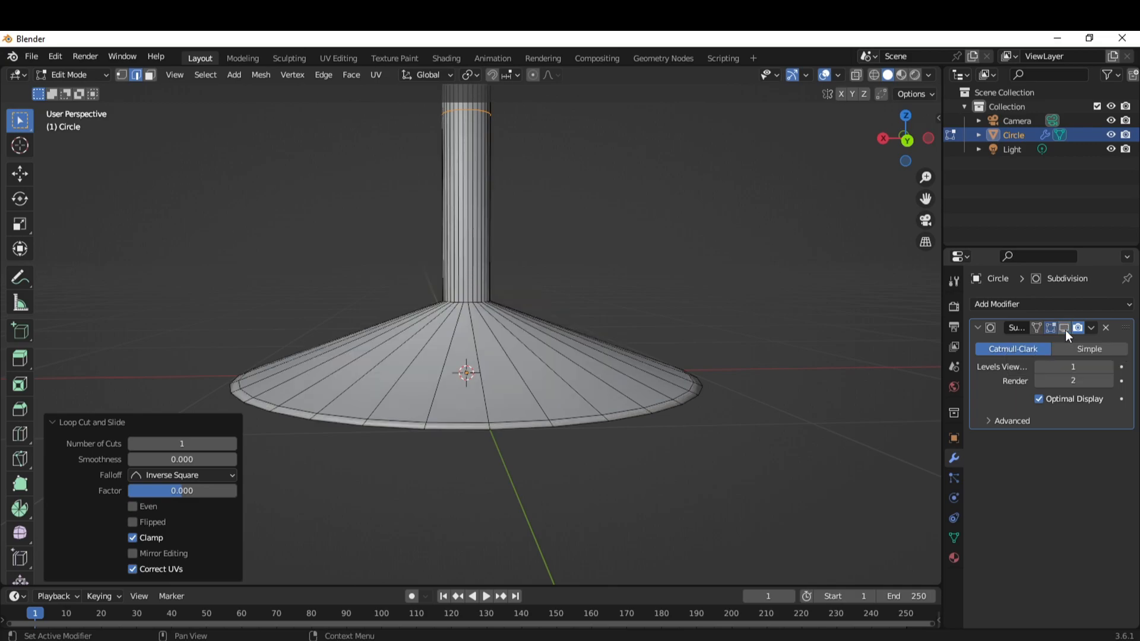
click(1064, 328)
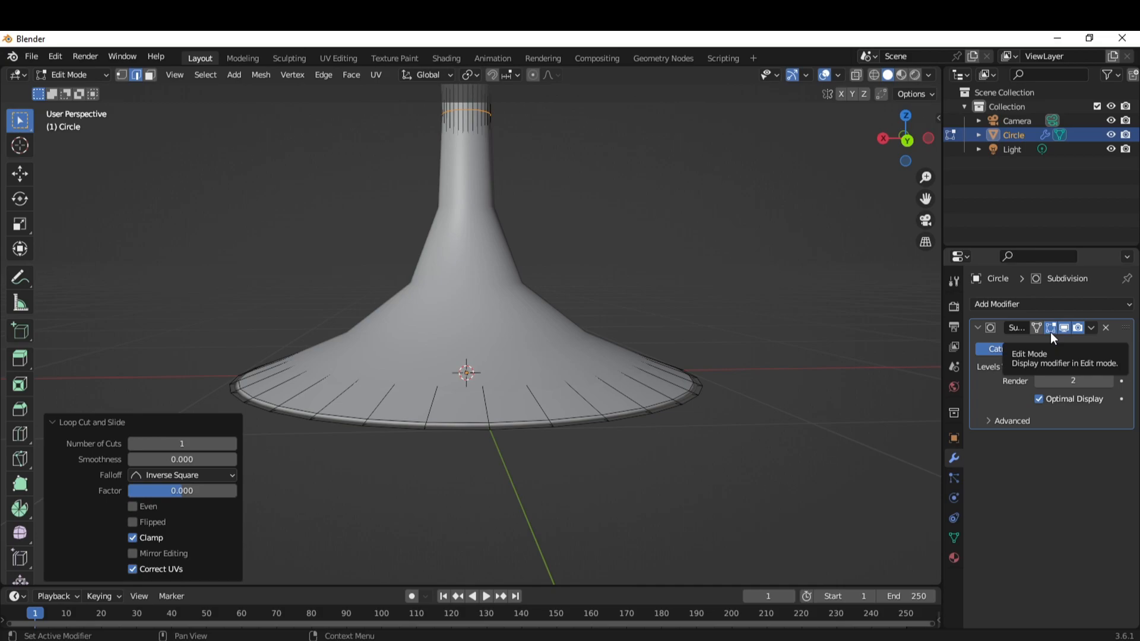
Turn off the Subdivision modifier's display in Edit Mode and return to Object Mode.
click(1050, 331)
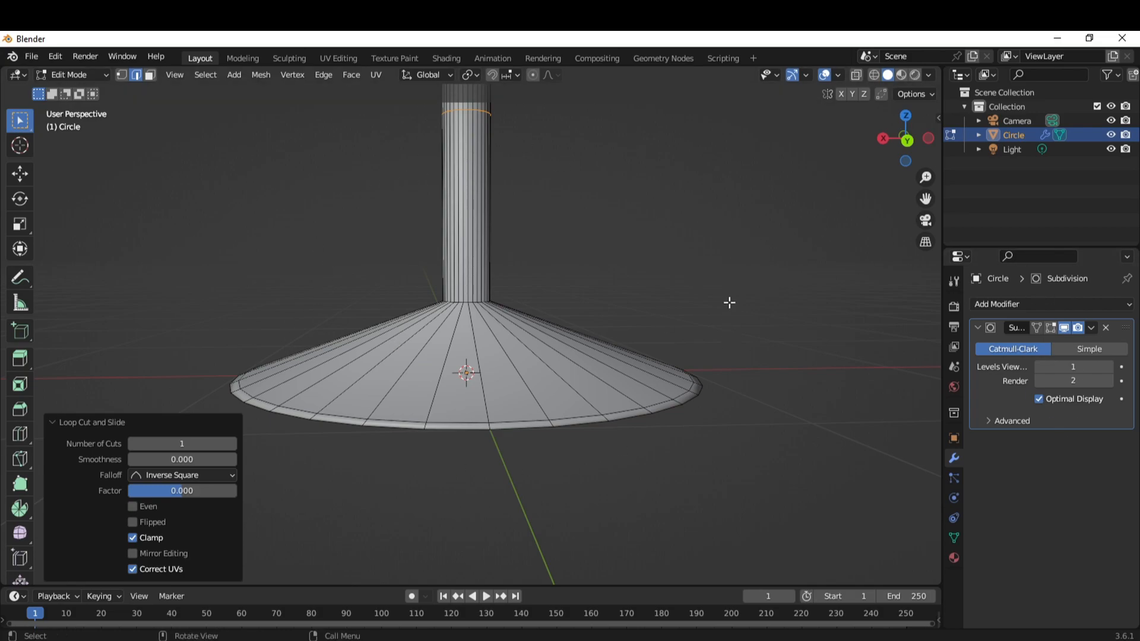
key(Tab)
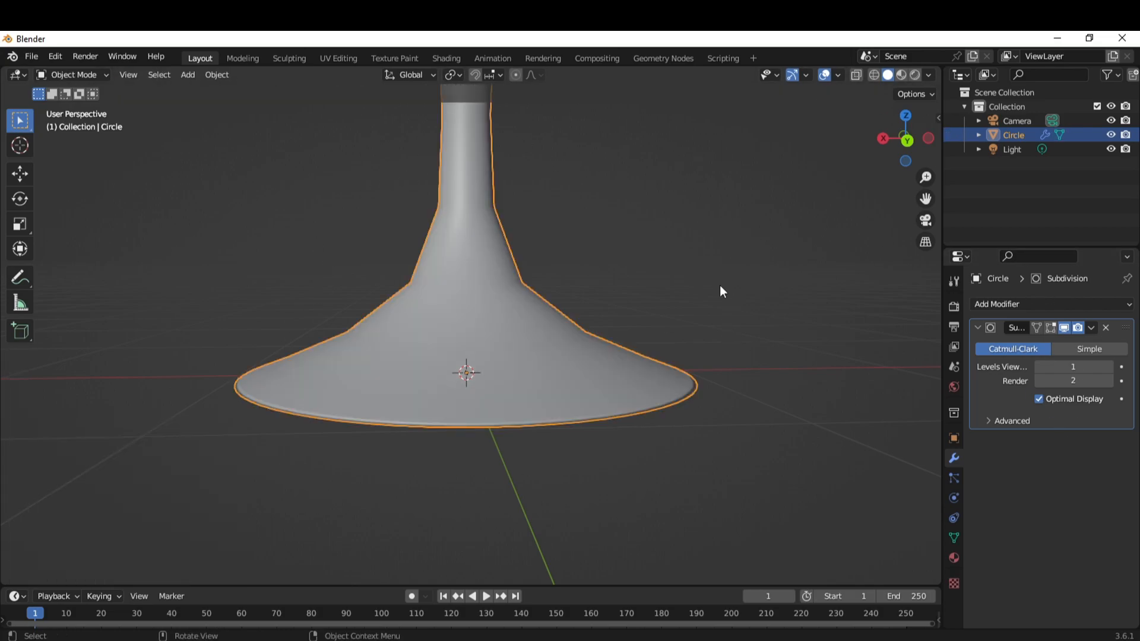
Slide the stem's new edge loop down to the joint with the foot in Edit Mode, with a factor of 0.973.
scroll(746, 454, down, 2)
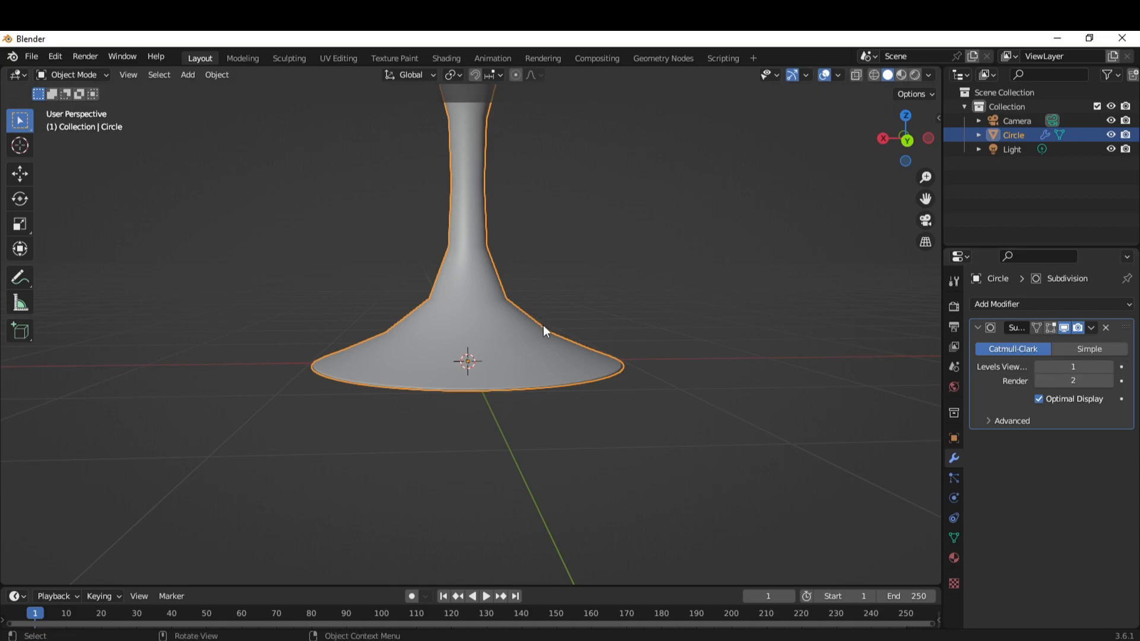
key(Tab)
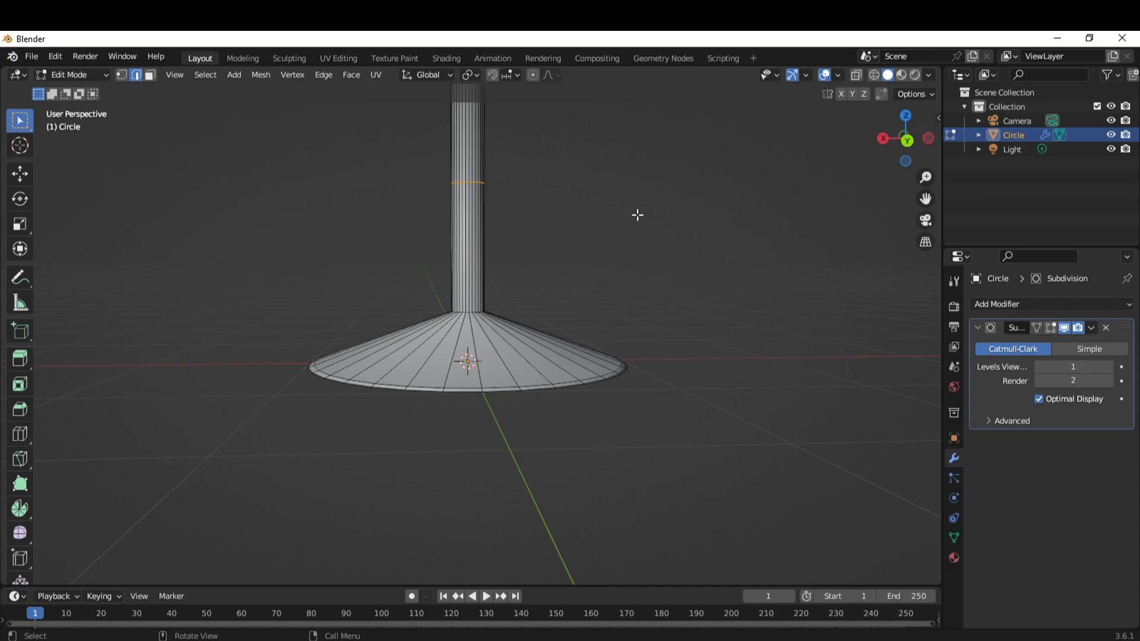
key(g)
key(g)
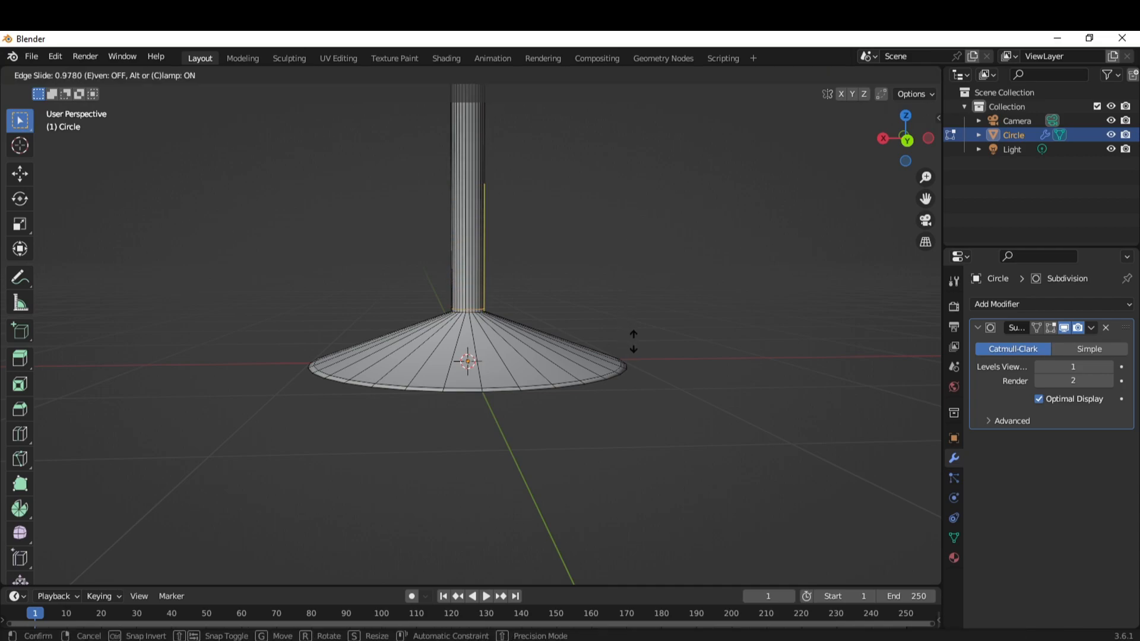
click(634, 340)
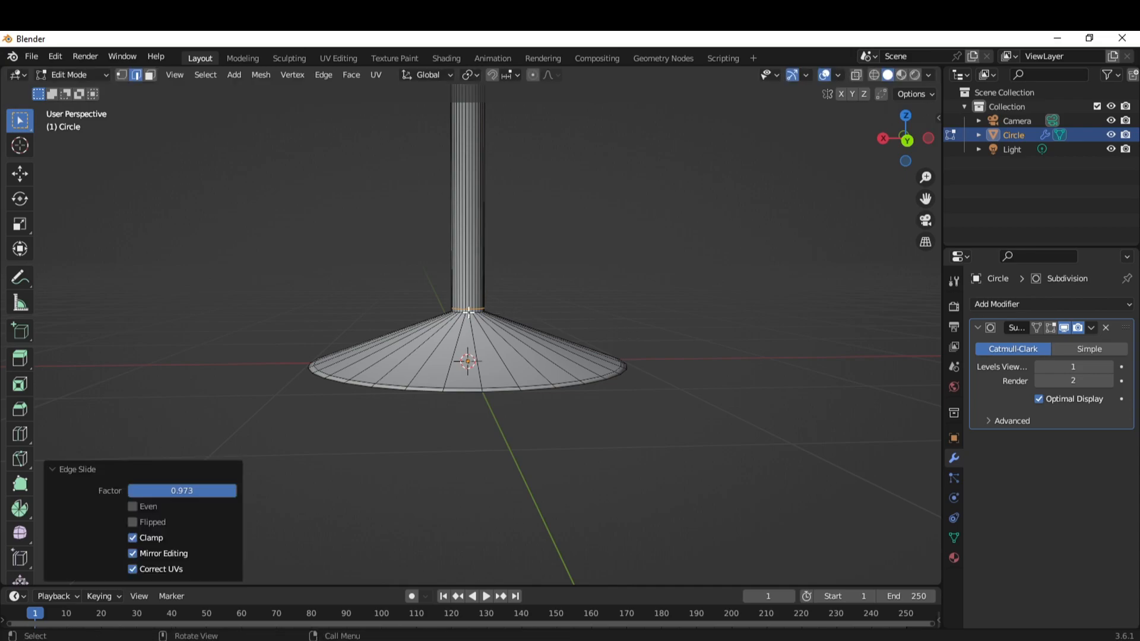
Add one loop cut around the foot and slide it inward against the stem's base, with a factor of -0.954.
scroll(471, 325, up, 2)
middle_drag(499, 329, 506, 354)
key(ctrl+r)
click(588, 366)
key(g)
key(g)
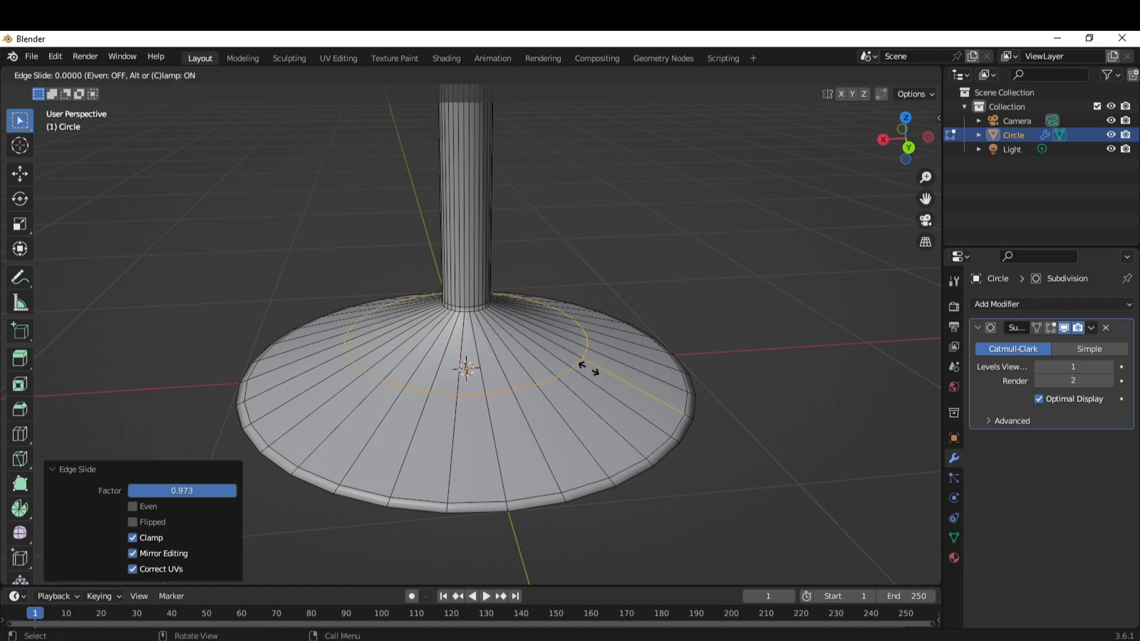
click(493, 306)
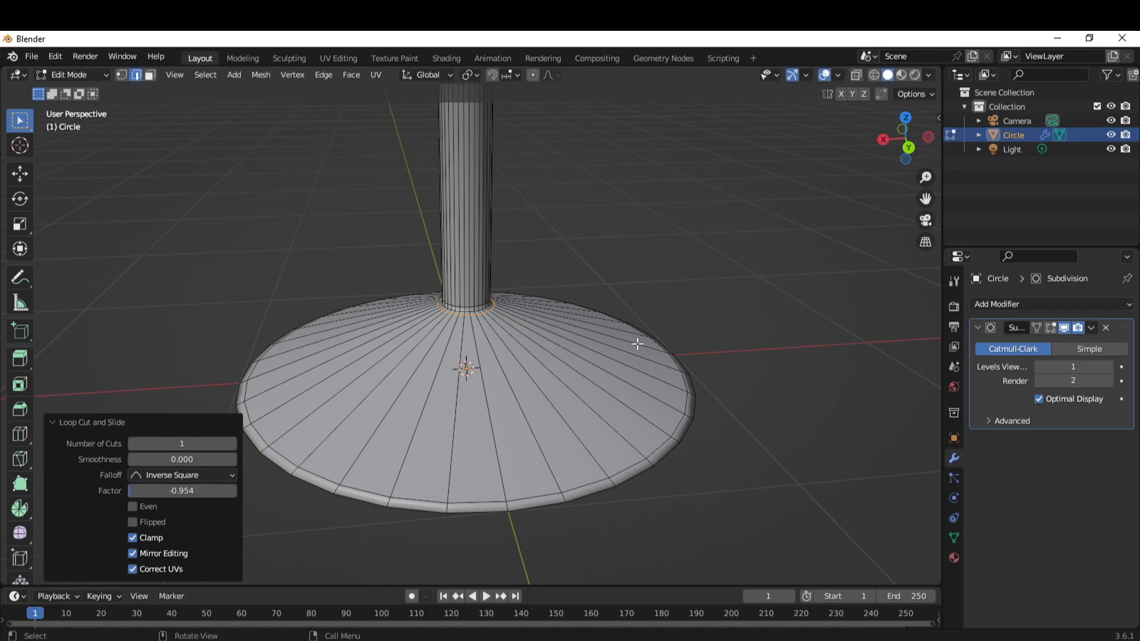
Turn on the Subdivision modifier's Edit Mode display and check the smoothed foot and stem in Object Mode.
click(1051, 330)
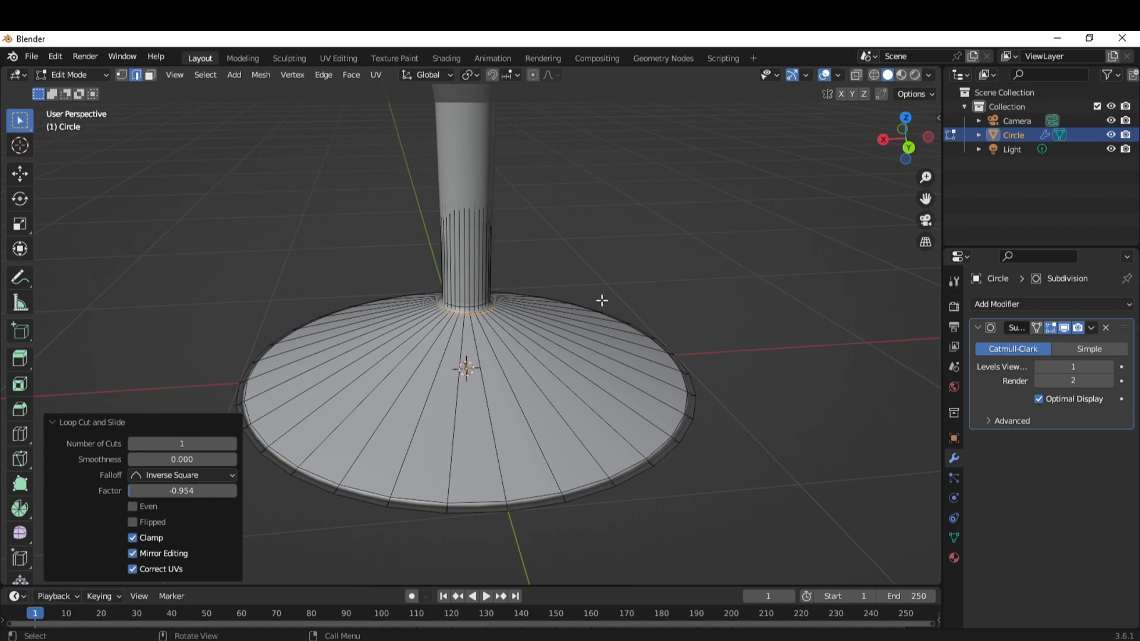
key(Tab)
mouse_move(619, 363)
middle_down()
mouse_move(483, 343)
mouse_move(493, 298)
mouse_move(531, 373)
mouse_move(658, 452)
mouse_move(749, 408)
mouse_move(552, 413)
mouse_move(584, 368)
mouse_move(564, 301)
middle_up()
scroll(565, 297, down, 5)
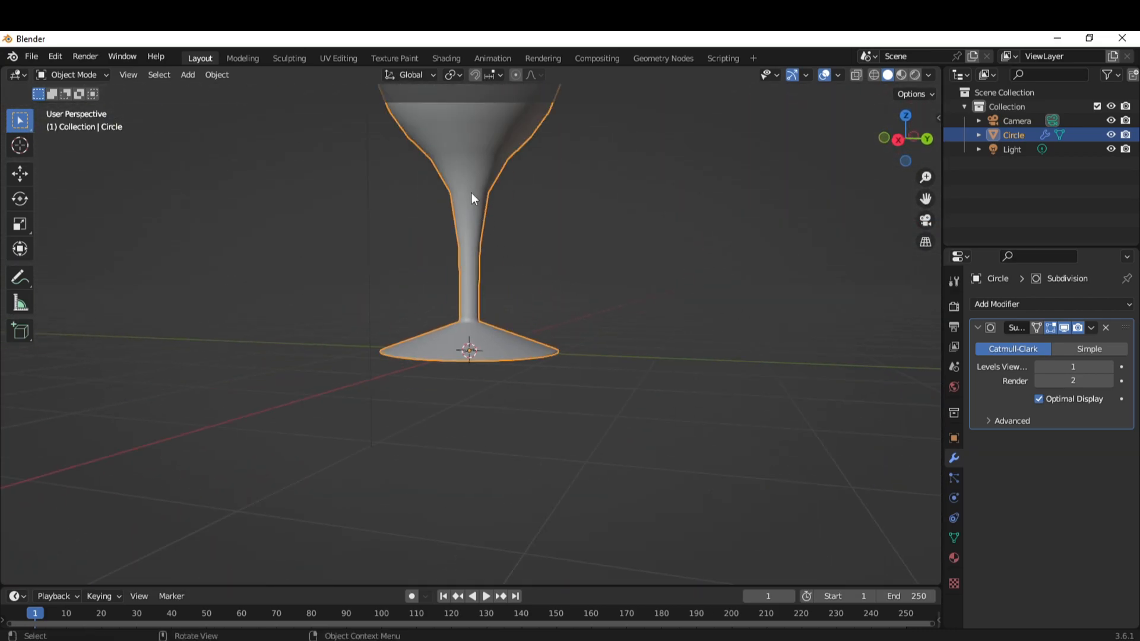
shift+middle_drag(425, 166, 476, 344)
Hide the Subdivision modifier in Edit Mode and add a loop cut at the stem's upper end, with a slide factor of -0.954.
key(Tab)
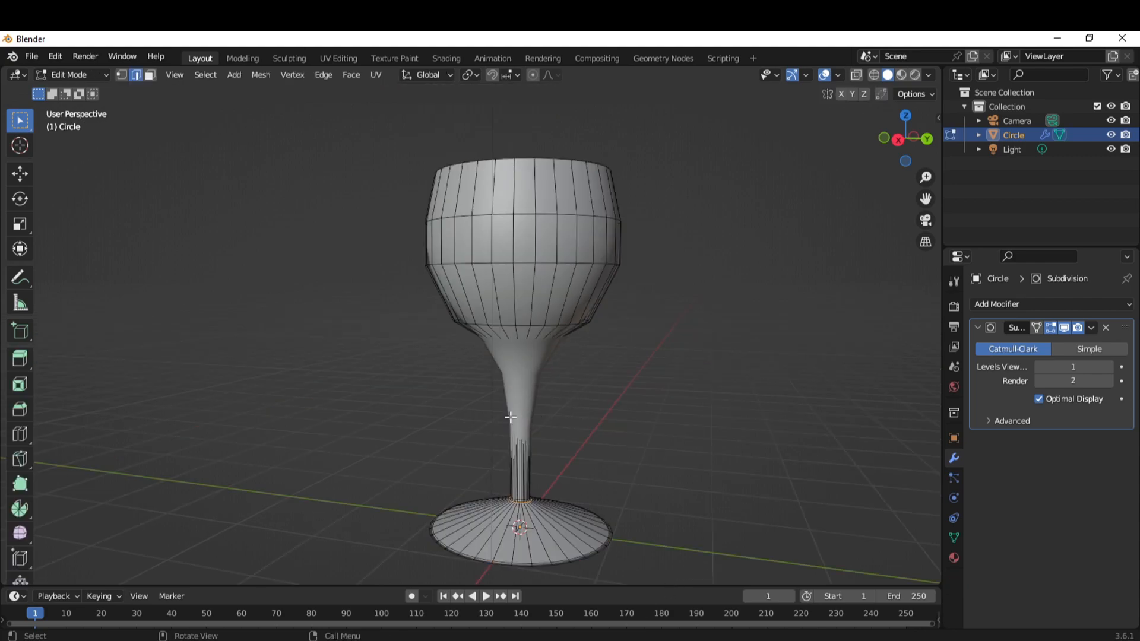
click(1051, 328)
scroll(697, 359, up, 3)
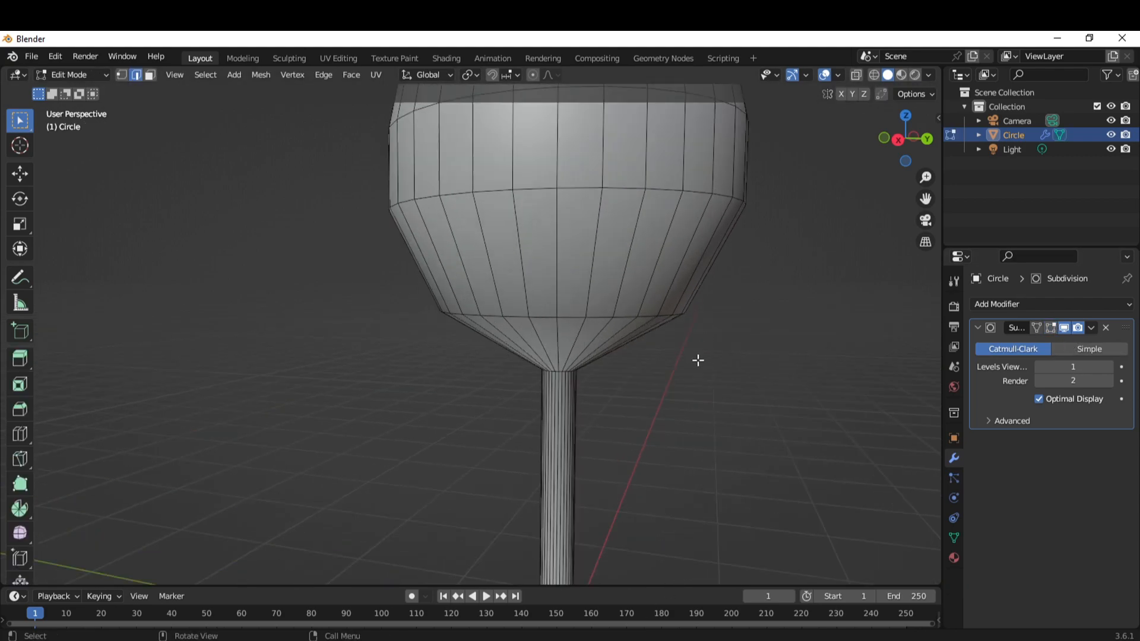
key(ctrl+r)
click(584, 462)
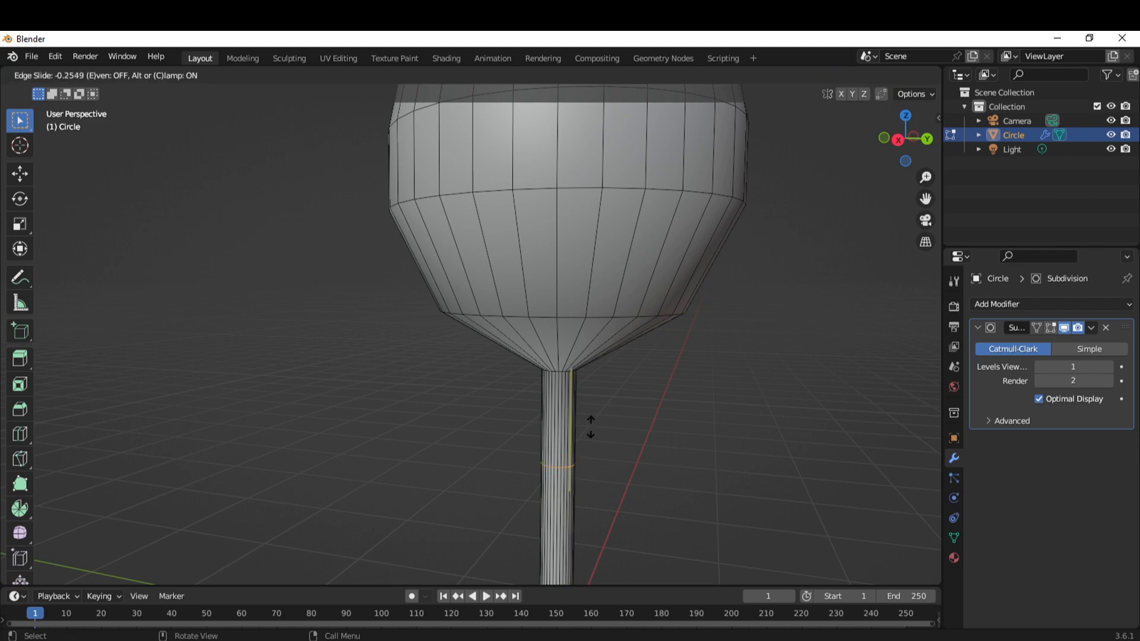
click(590, 344)
Add a loop cut on the bowl's underside close to the stem, with a factor of 0.839, and turn the modifier's Edit Mode display back on.
key(ctrl+r)
click(610, 337)
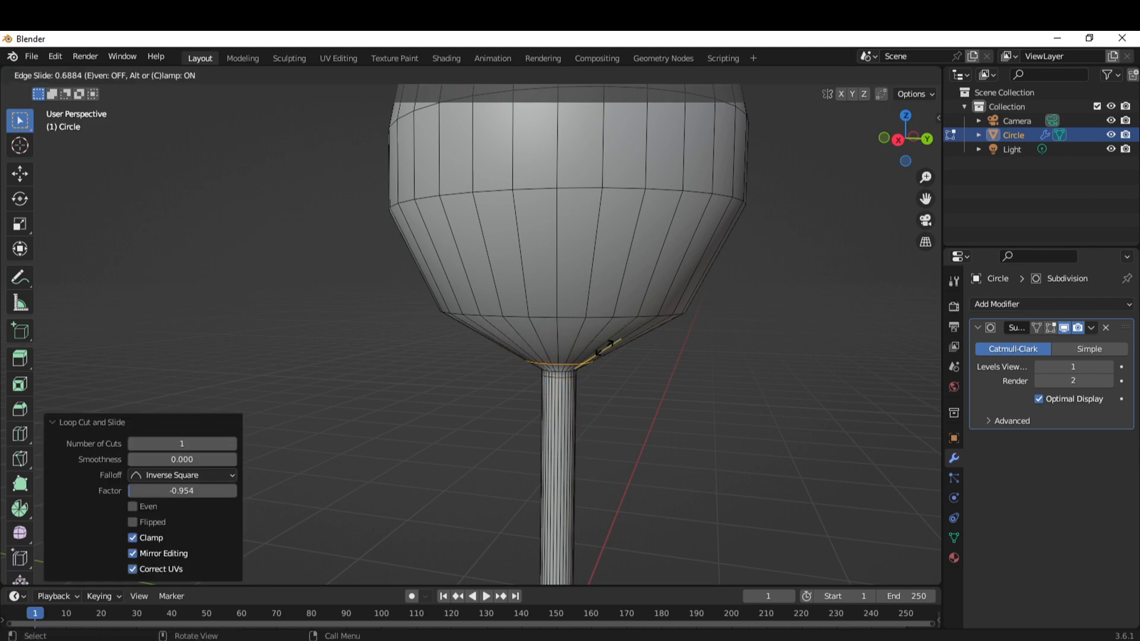
click(599, 350)
middle_drag(600, 350, 640, 393)
scroll(732, 412, down, 4)
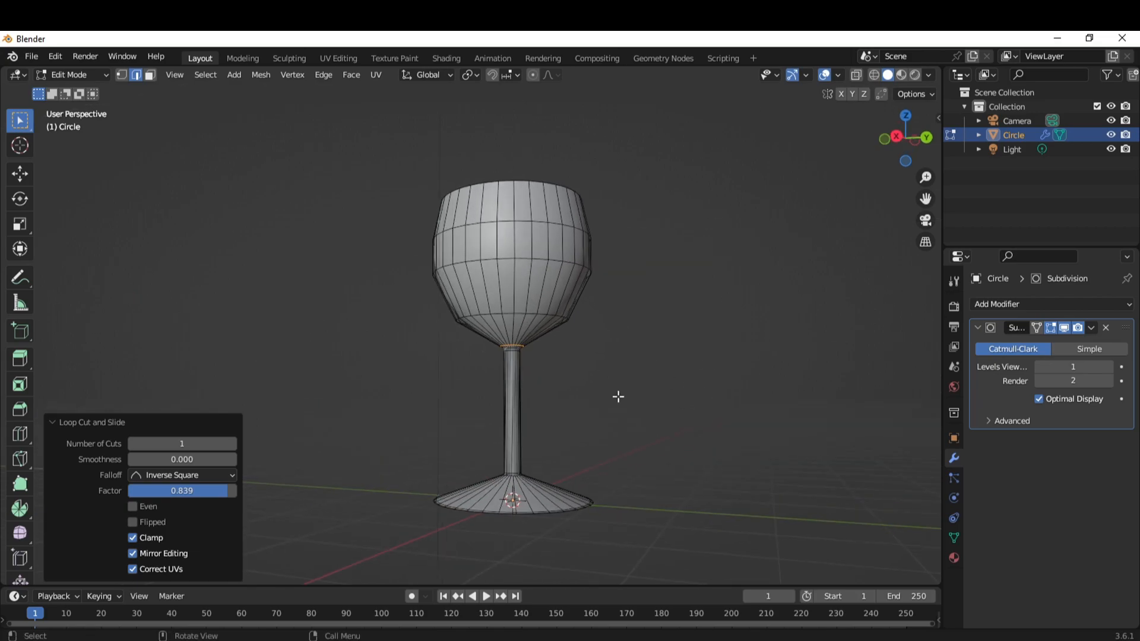
Examine the smoothed glass in Object Mode, deselected, checking the bowl's outline and its joint with the stem.
key(Tab)
middle_drag(518, 261, 577, 453)
click(674, 356)
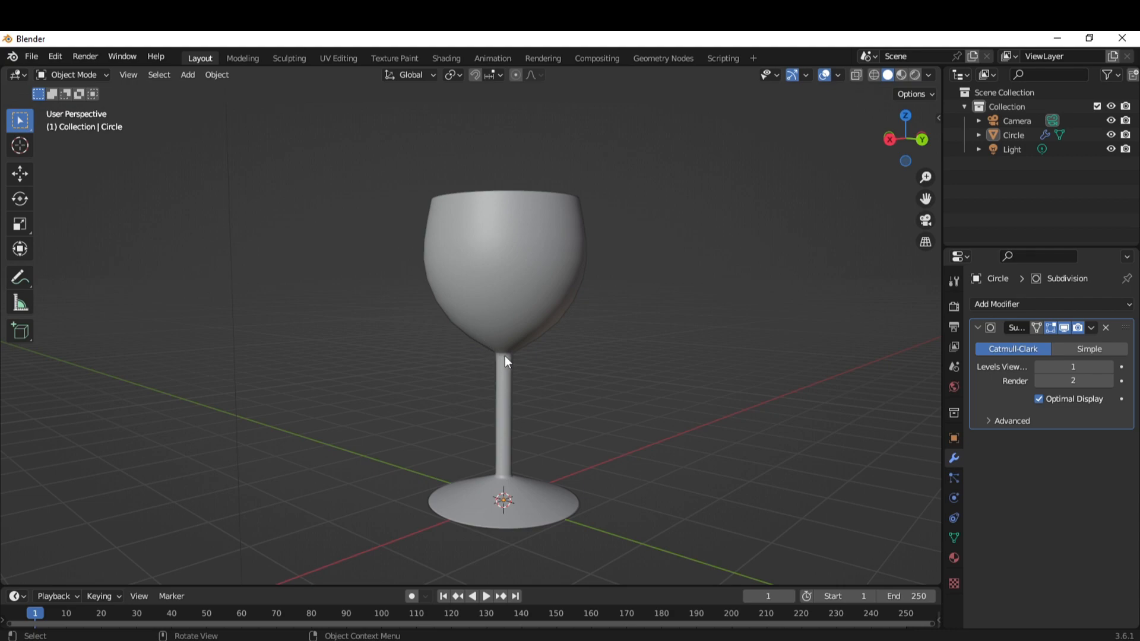
scroll(486, 350, up, 3)
scroll(465, 270, up, 5)
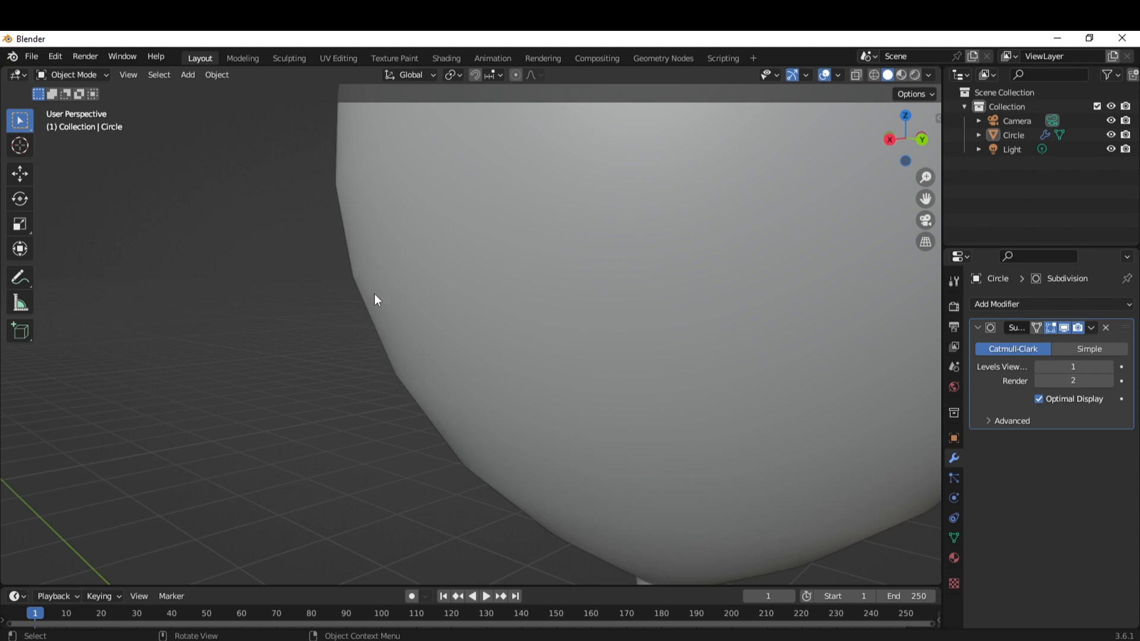
scroll(564, 386, down, 10)
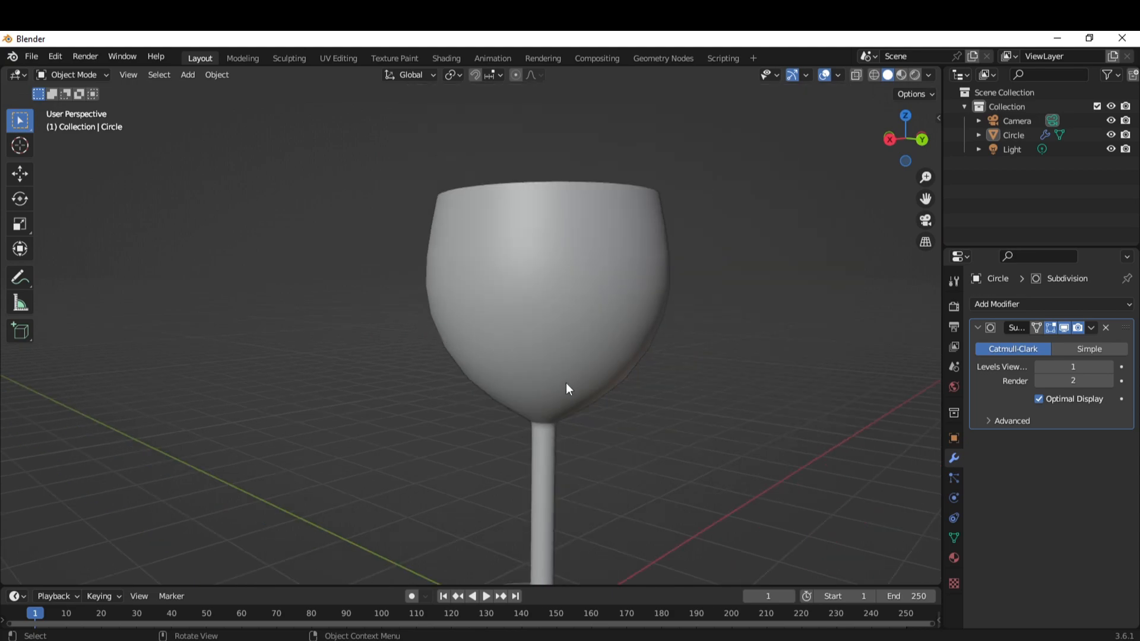
scroll(683, 431, up, 5)
scroll(618, 425, up, 3)
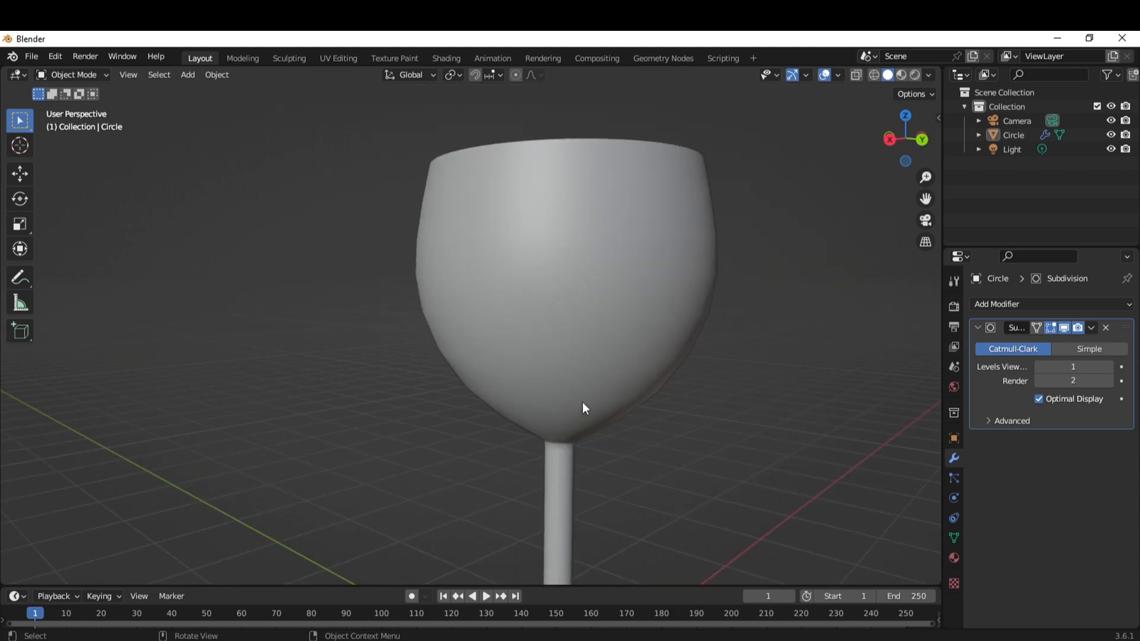
scroll(585, 409, down, 8)
mouse_move(580, 394)
middle_down()
mouse_move(560, 437)
mouse_move(582, 413)
middle_up()
scroll(580, 406, up, 7)
scroll(504, 389, up, 4)
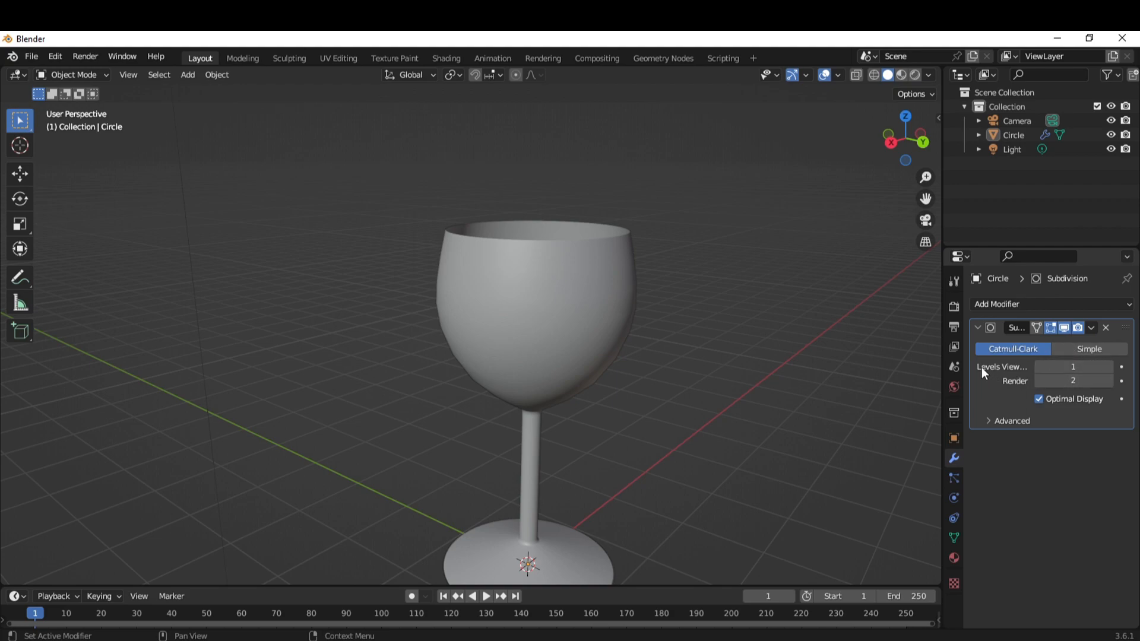
Raise the Subdivision modifier's viewport level to 2 and on to 4, comparing the smoothness of the bowl's outline.
click(1110, 367)
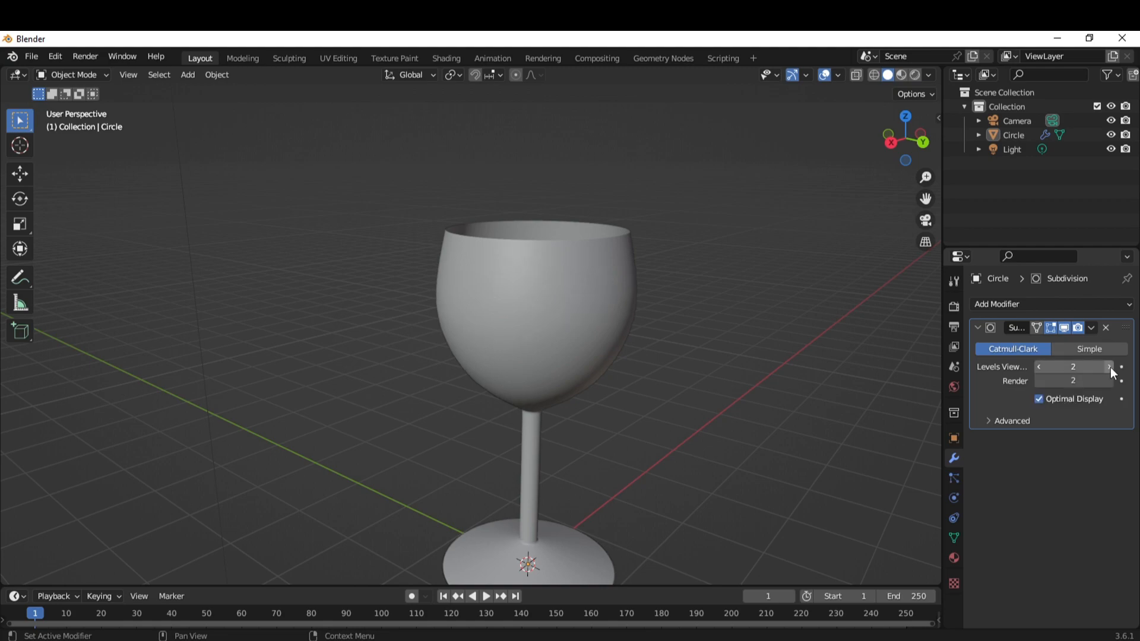
scroll(510, 402, up, 8)
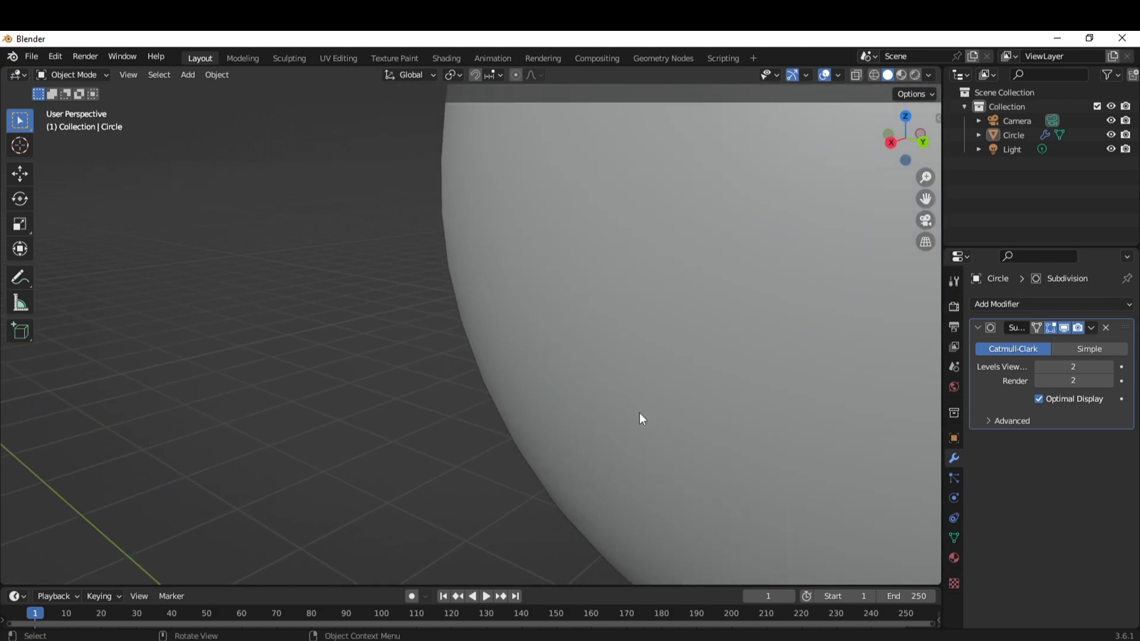
click(1114, 369)
click(1114, 369)
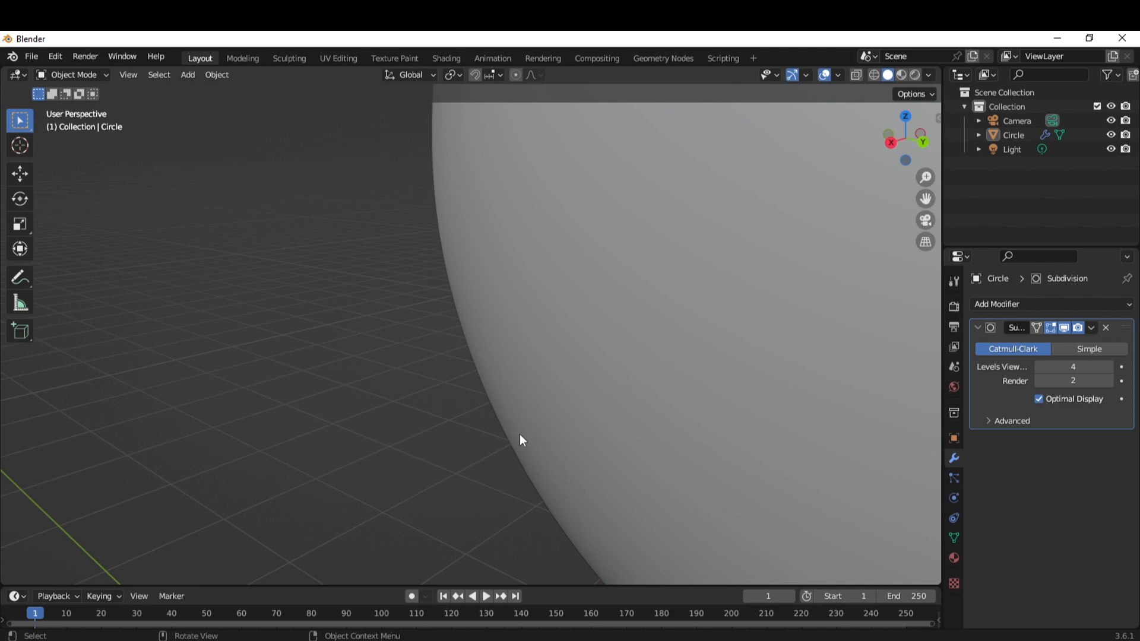
scroll(520, 440, down, 8)
middle_drag(630, 437, 586, 405)
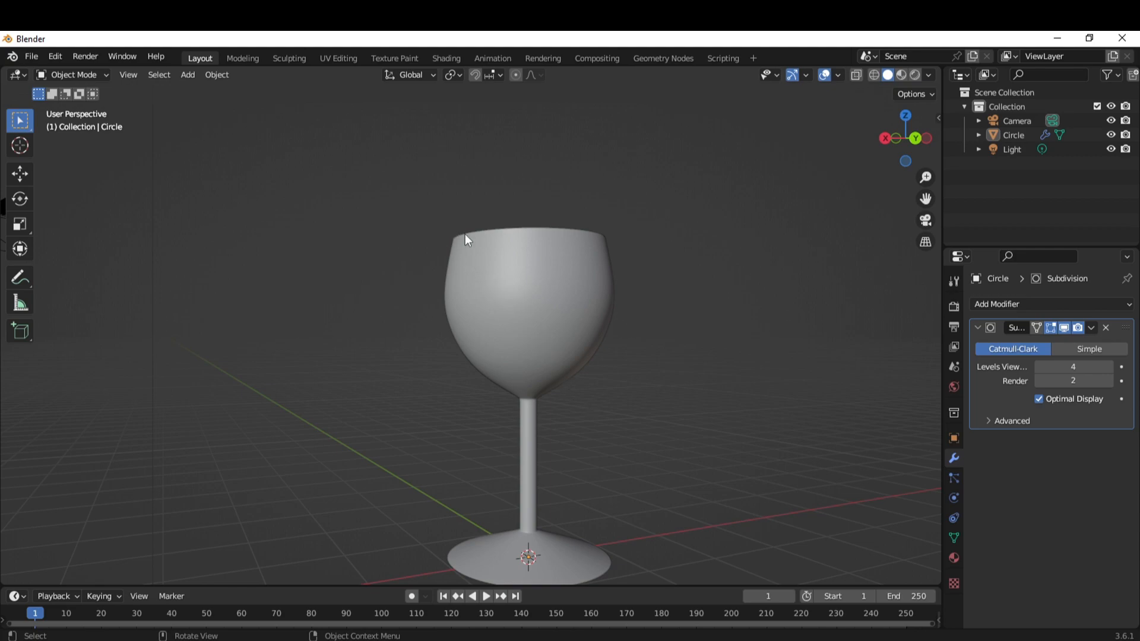
scroll(553, 406, down, 1)
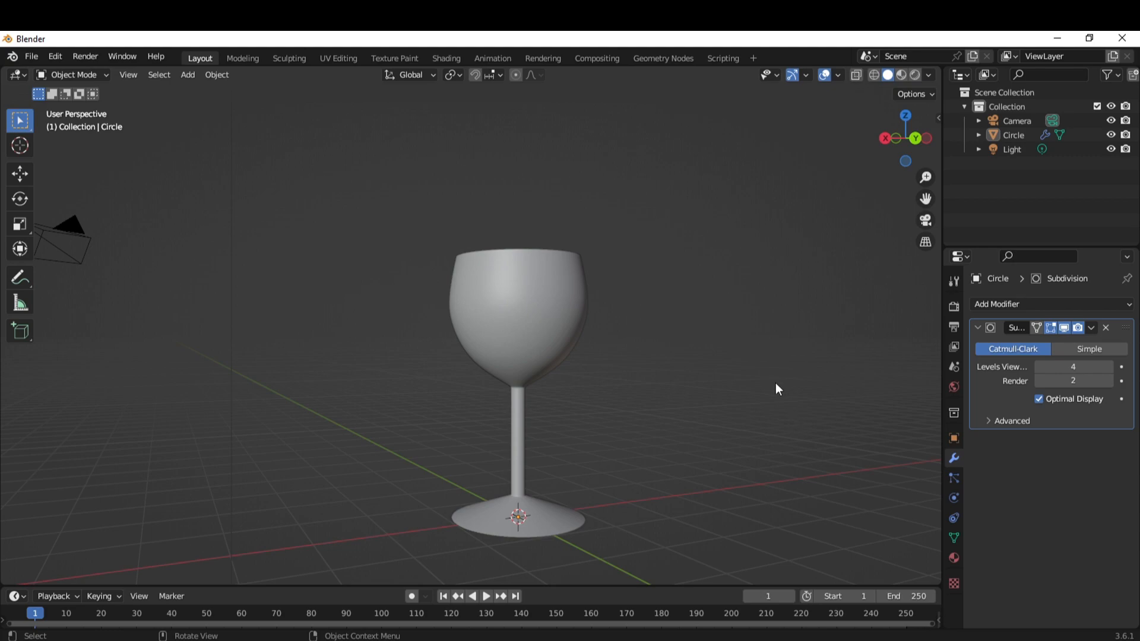
Set the Subdivision modifier's viewport level to 1 and its render level to 3.
click(1038, 367)
click(1038, 367)
click(1038, 367)
click(1112, 382)
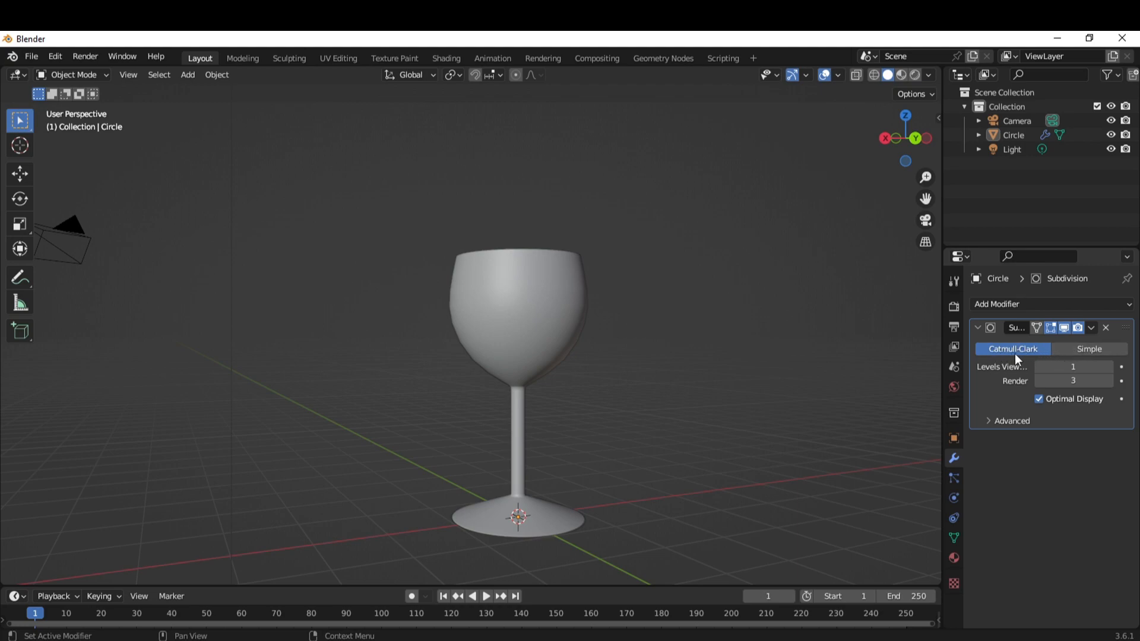
Try the Simple subdivision type on the glass, toggling its viewport display to compare, and return to Catmull-Clark.
click(1095, 354)
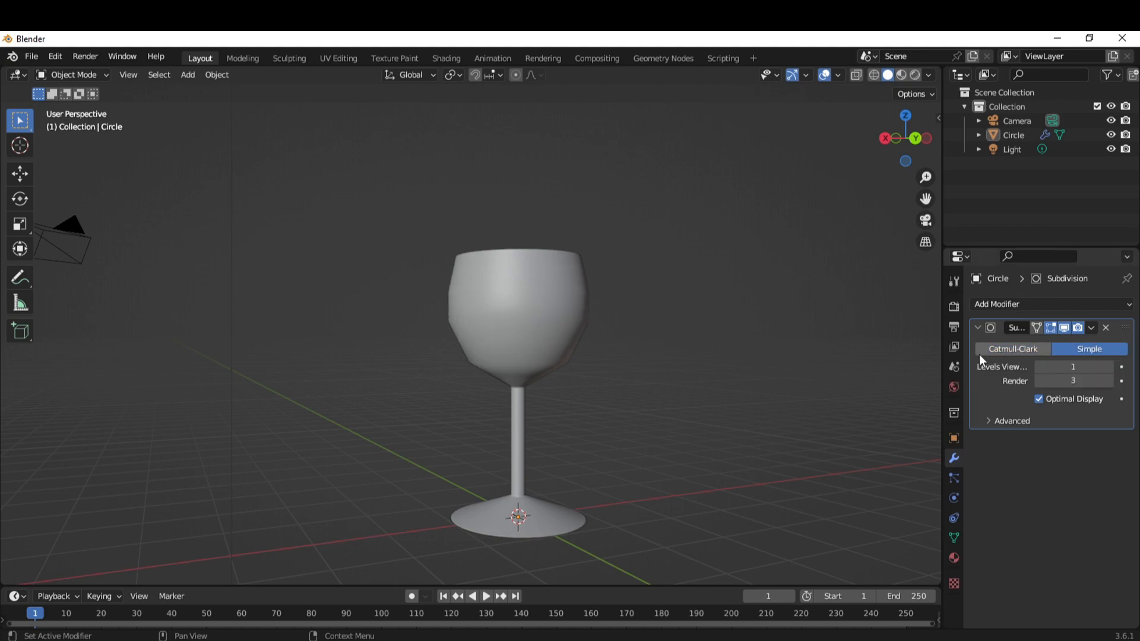
click(1063, 328)
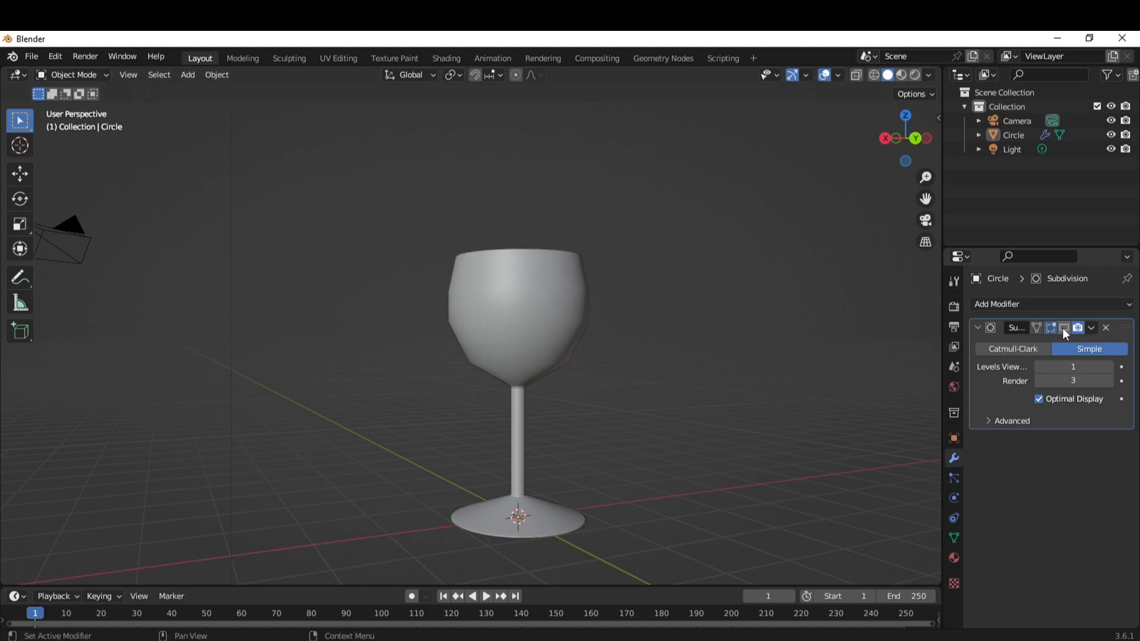
click(1063, 328)
click(1063, 328)
click(1063, 328)
scroll(534, 443, up, 3)
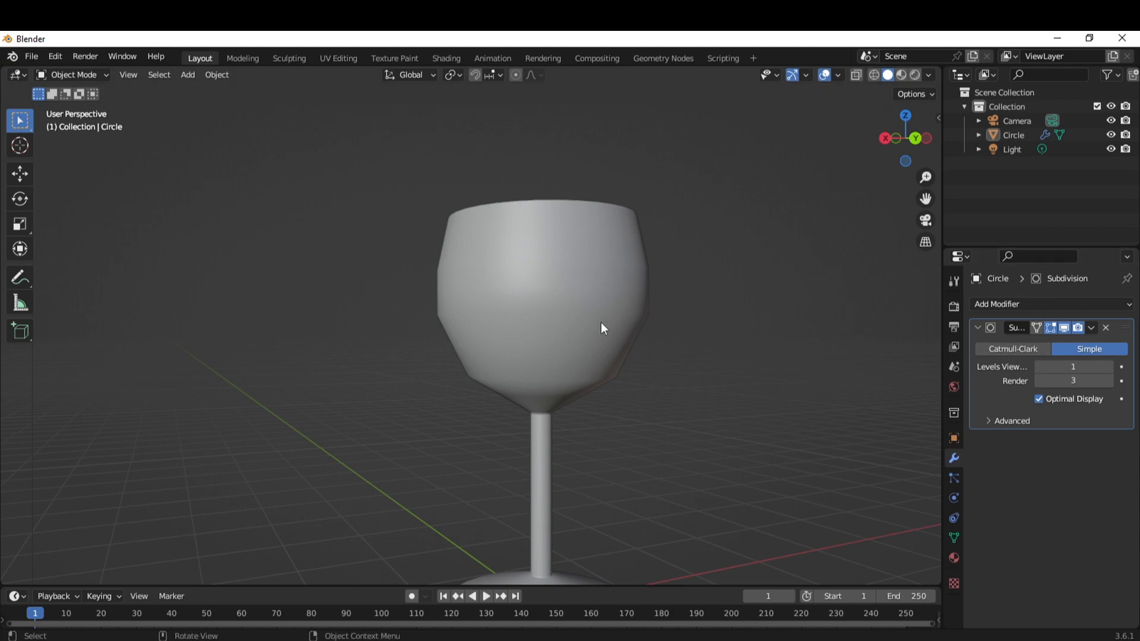
scroll(503, 377, up, 5)
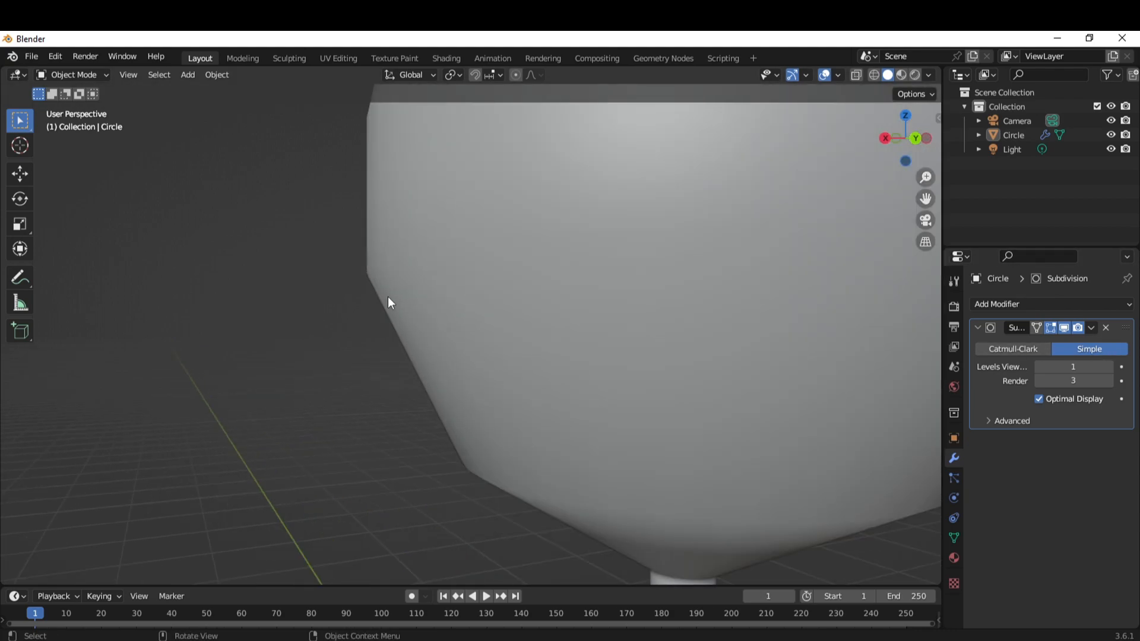
scroll(458, 449, down, 4)
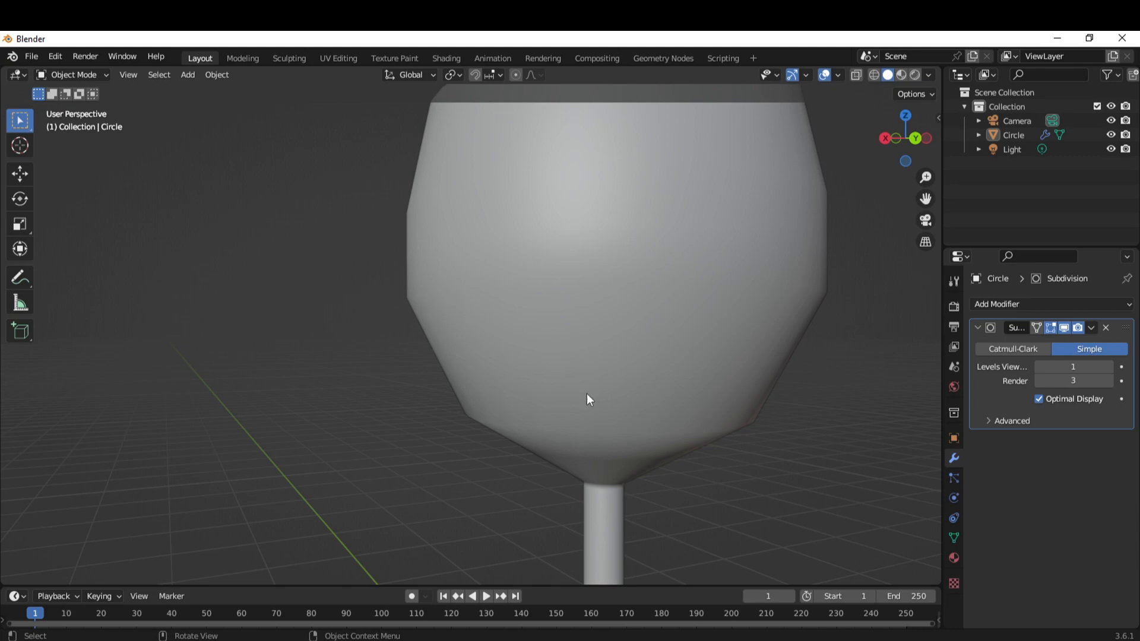
click(1031, 351)
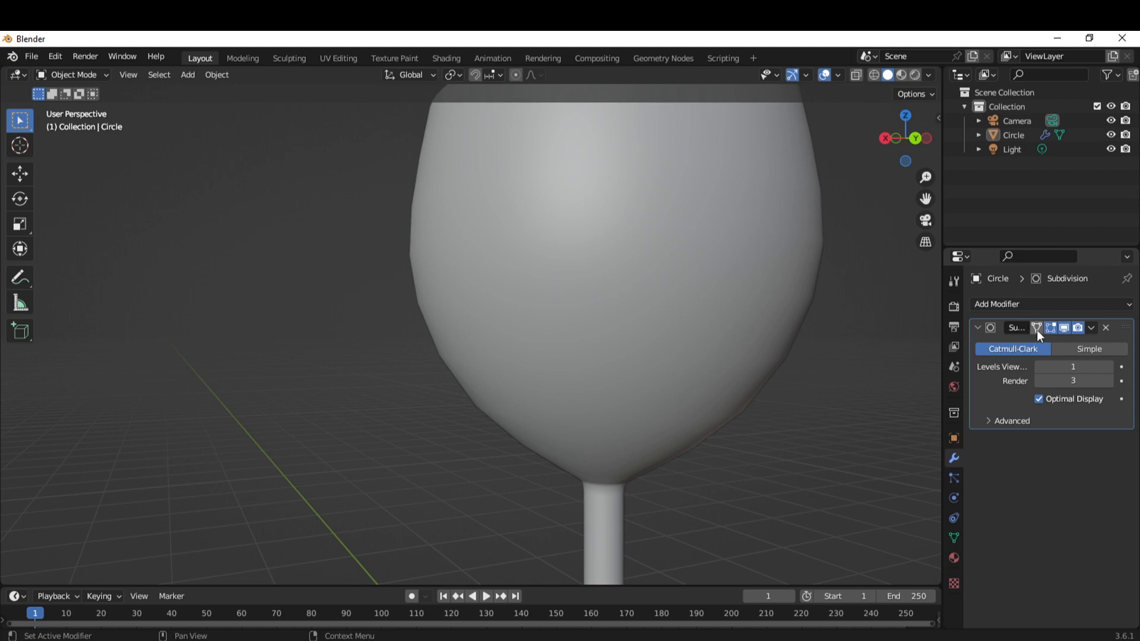
Select the glass, enter Edit Mode and enable the Subdivision modifier's On Cage option, inspecting the mesh on the foot.
click(691, 345)
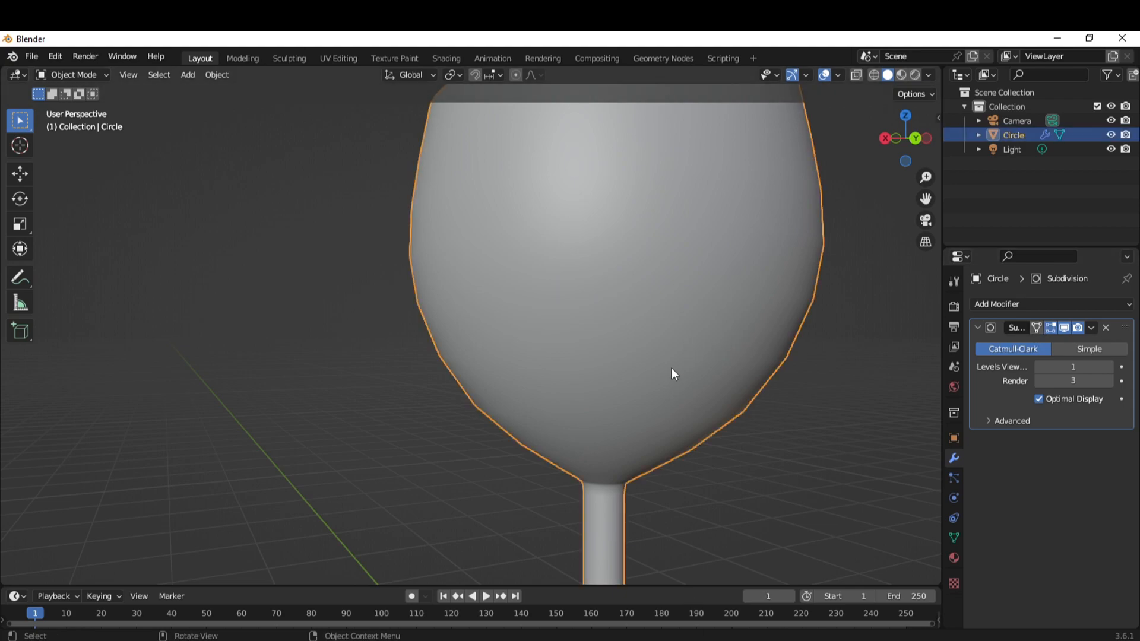
key(Tab)
scroll(688, 370, down, 6)
middle_drag(651, 358, 603, 461)
scroll(644, 473, up, 2)
shift+middle_drag(713, 459, 681, 330)
scroll(697, 374, up, 2)
middle_drag(700, 382, 696, 338)
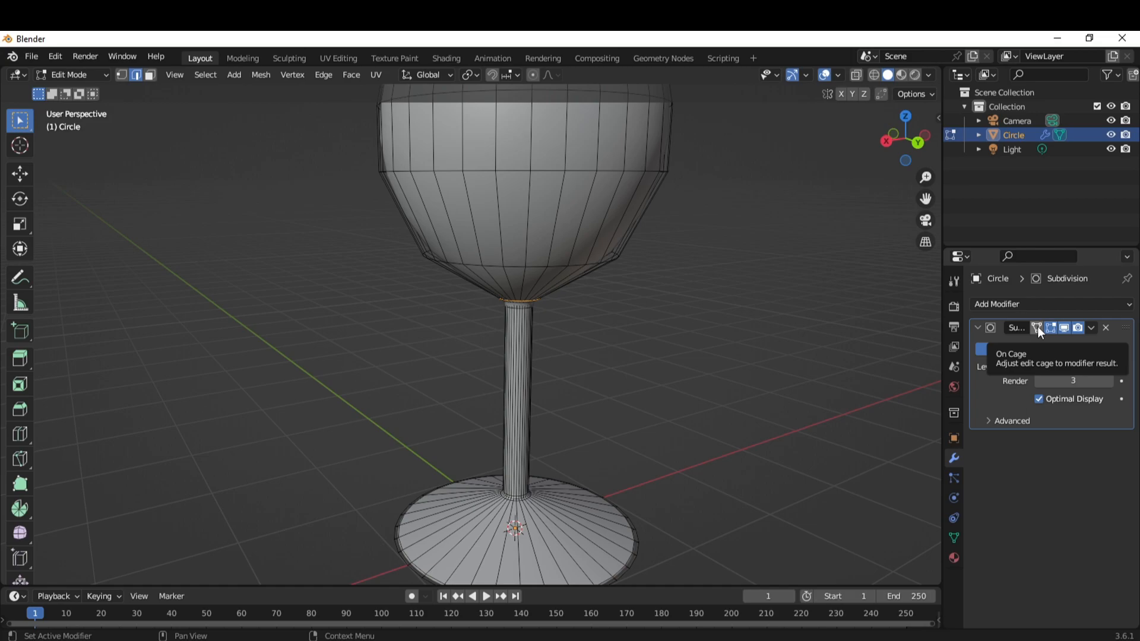
click(1036, 327)
click(662, 425)
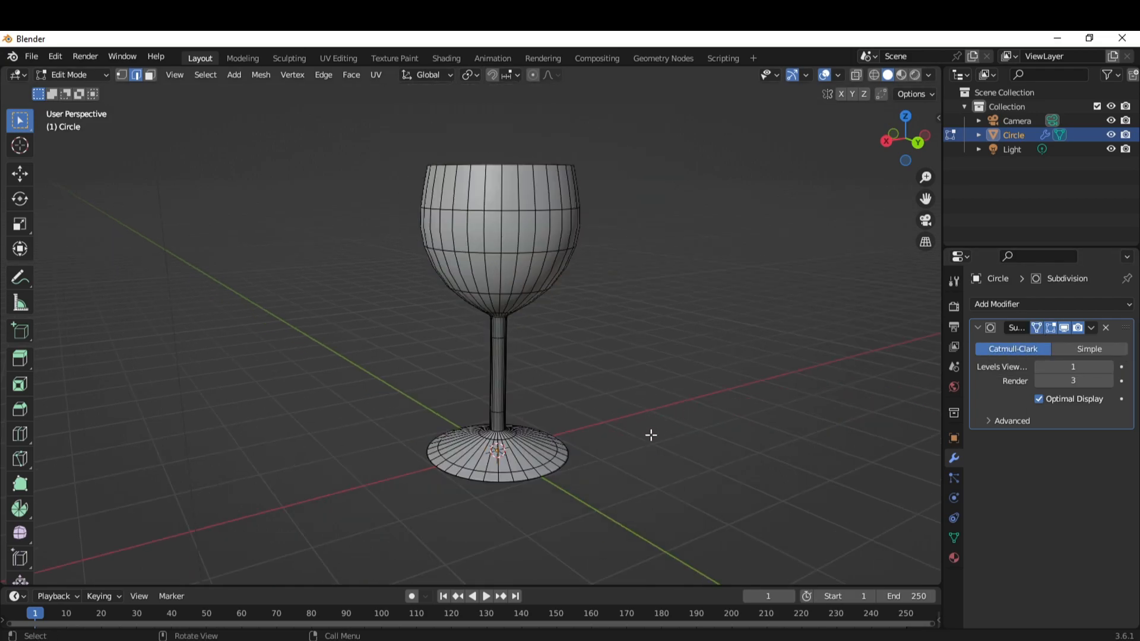
scroll(649, 428, up, 8)
middle_drag(622, 338, 562, 397)
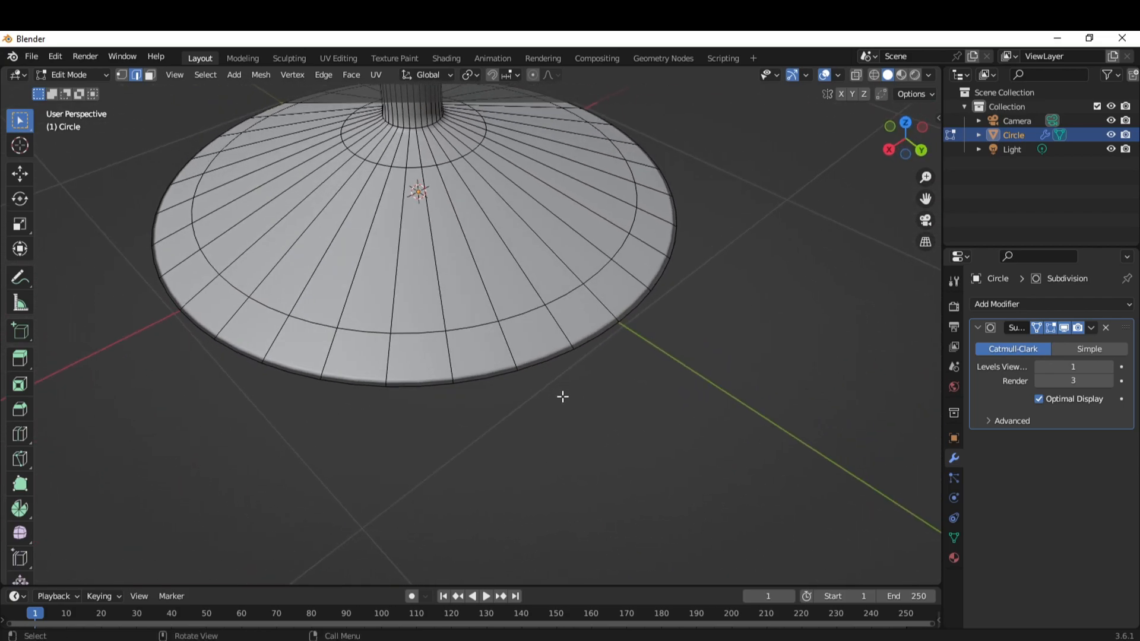
scroll(594, 291, down, 5)
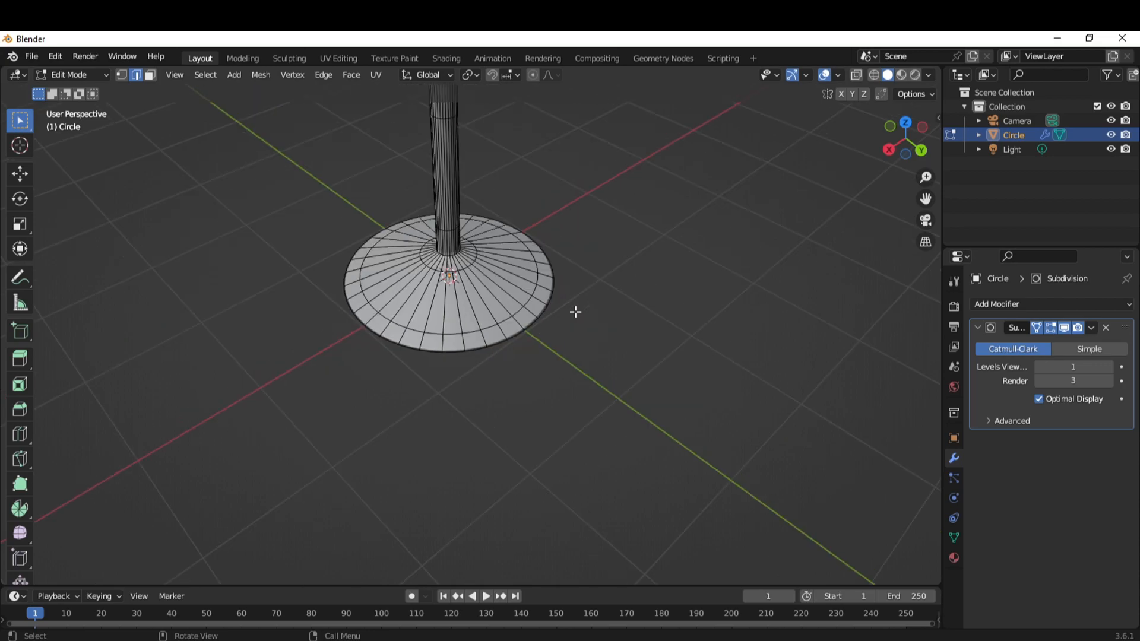
Select the lower and upper supporting edge loops on the glass's stem together.
middle_drag(557, 216, 586, 340)
scroll(610, 298, up, 3)
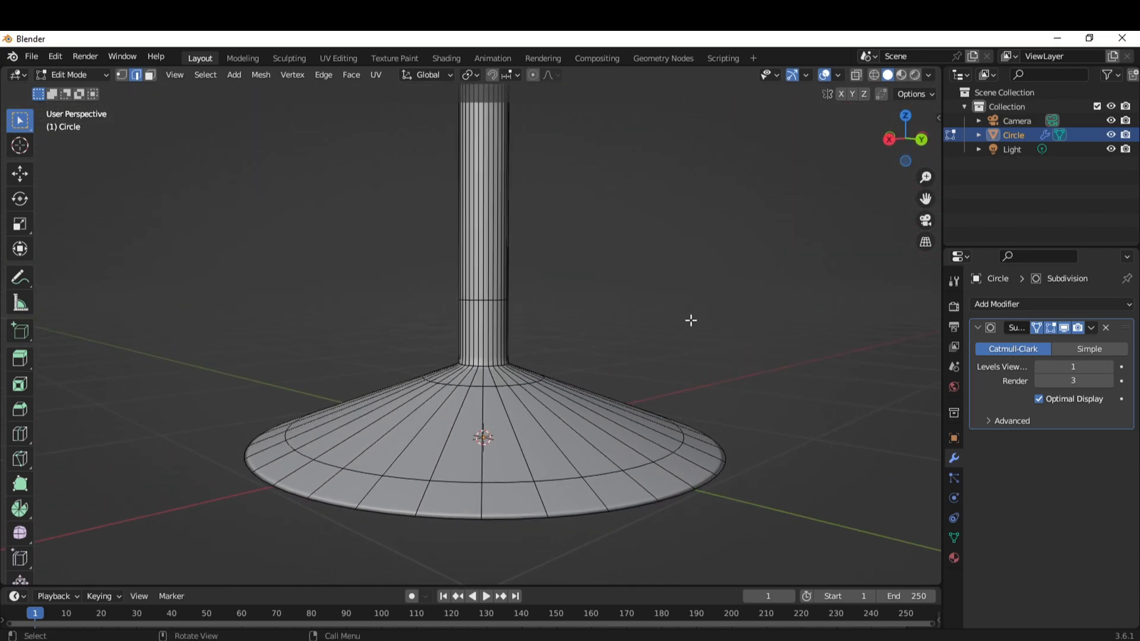
scroll(613, 351, up, 2)
alt+click(493, 282)
scroll(497, 168, down, 7)
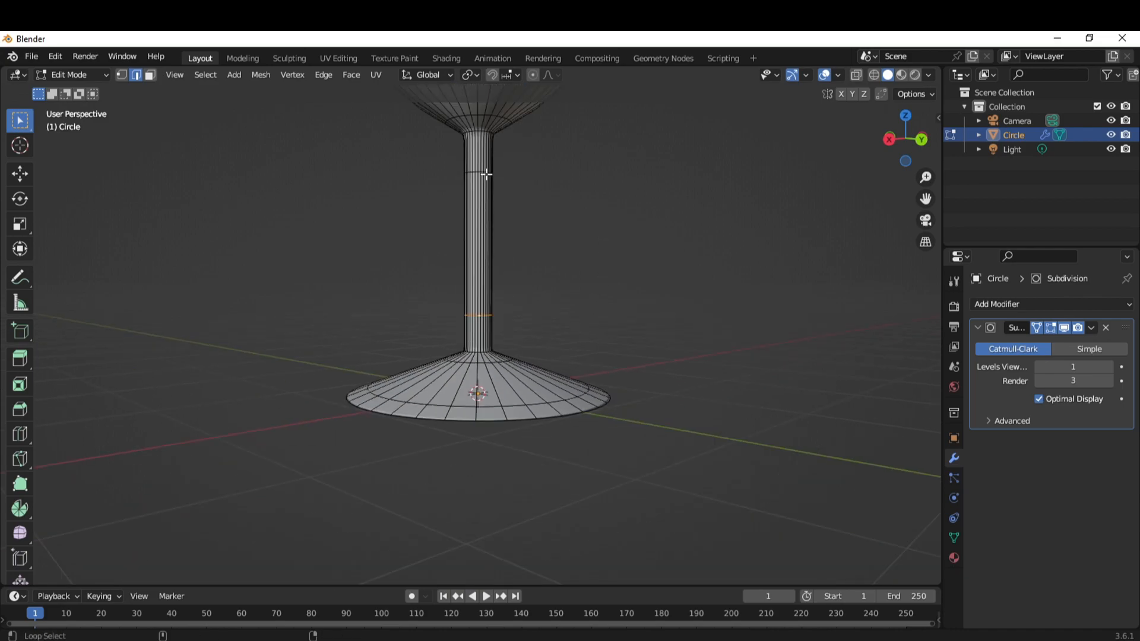
scroll(490, 171, up, 6)
shift+middle_drag(495, 174, 495, 350)
alt+shift+click(494, 160)
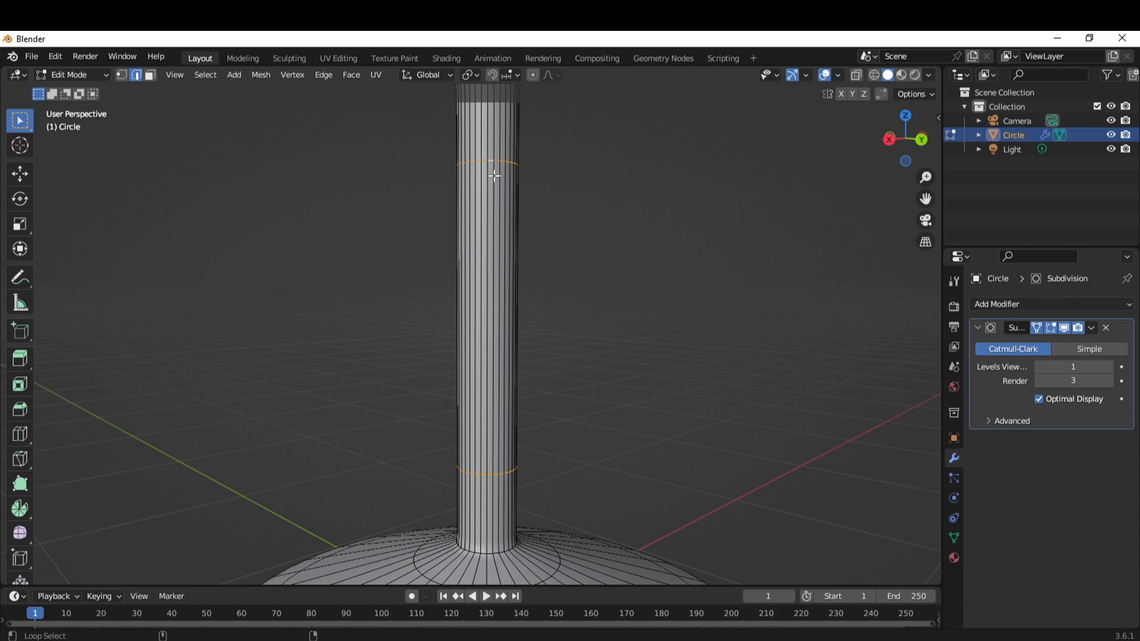
Turn off the Subdivision modifier's On Cage option to compare where the selected stem loops really sit, and turn it back on.
shift+middle_drag(604, 361, 596, 224)
click(1038, 330)
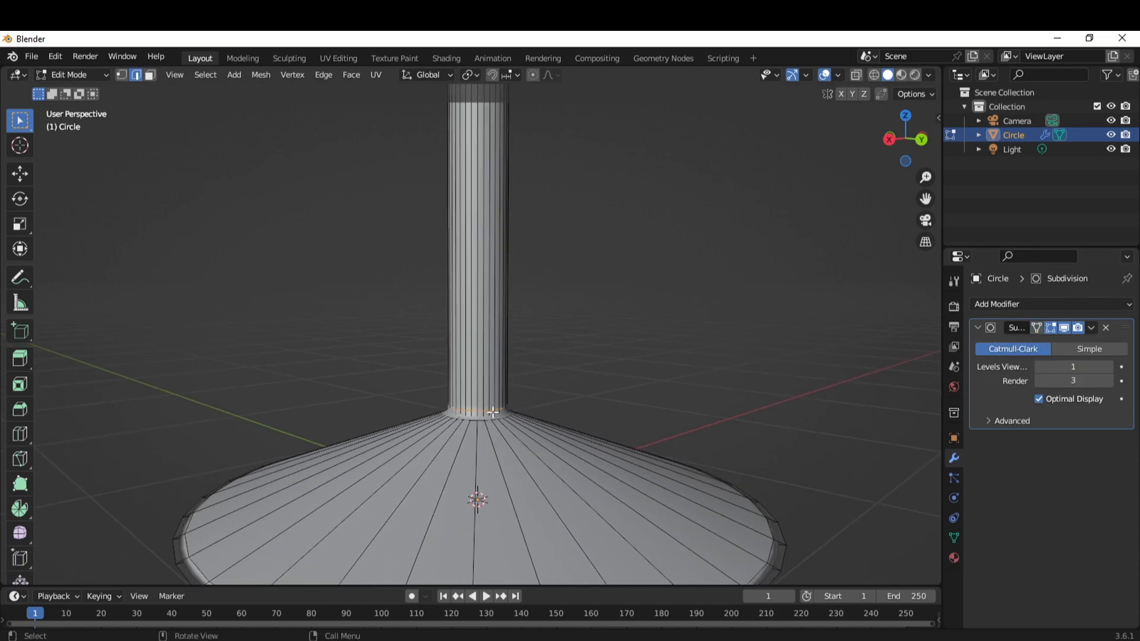
shift+middle_drag(595, 295, 590, 498)
alt+shift+click(447, 190)
scroll(572, 371, down, 5)
shift+middle_drag(650, 449, 655, 423)
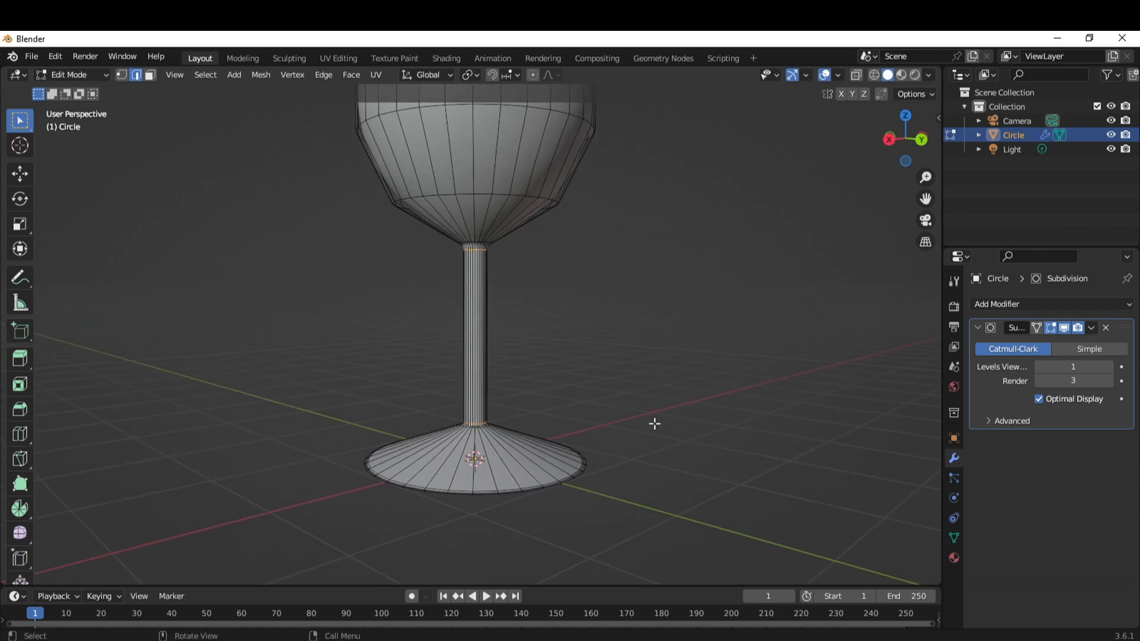
click(1035, 330)
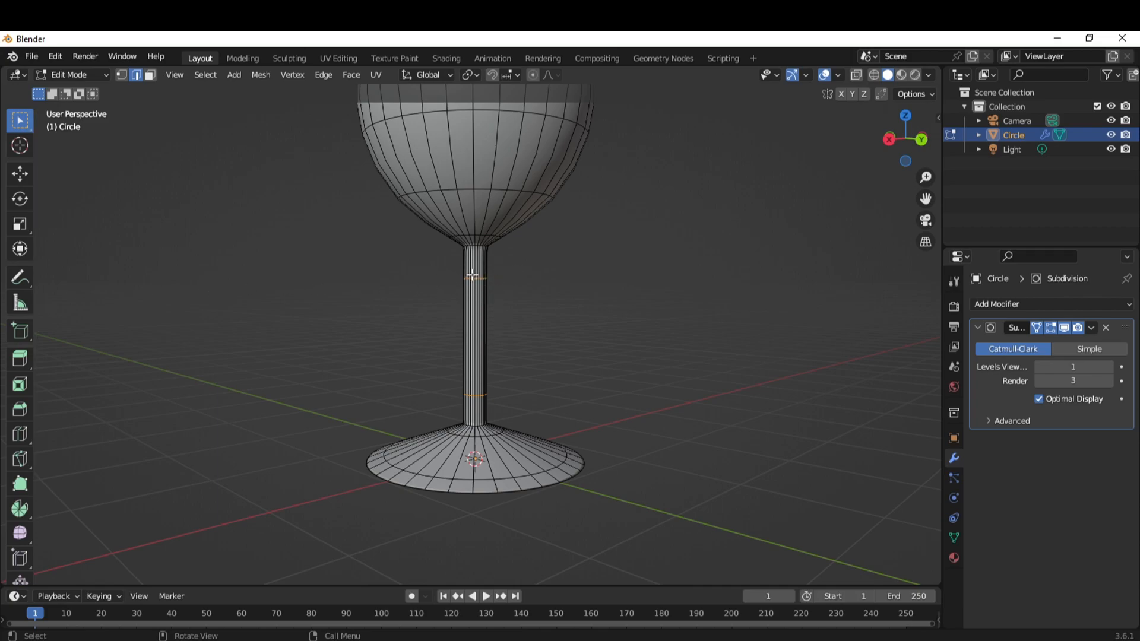
Add three centred loop cuts to the stem, at its middle, lower part and upper part, and turn off On Cage.
key(ctrl+r)
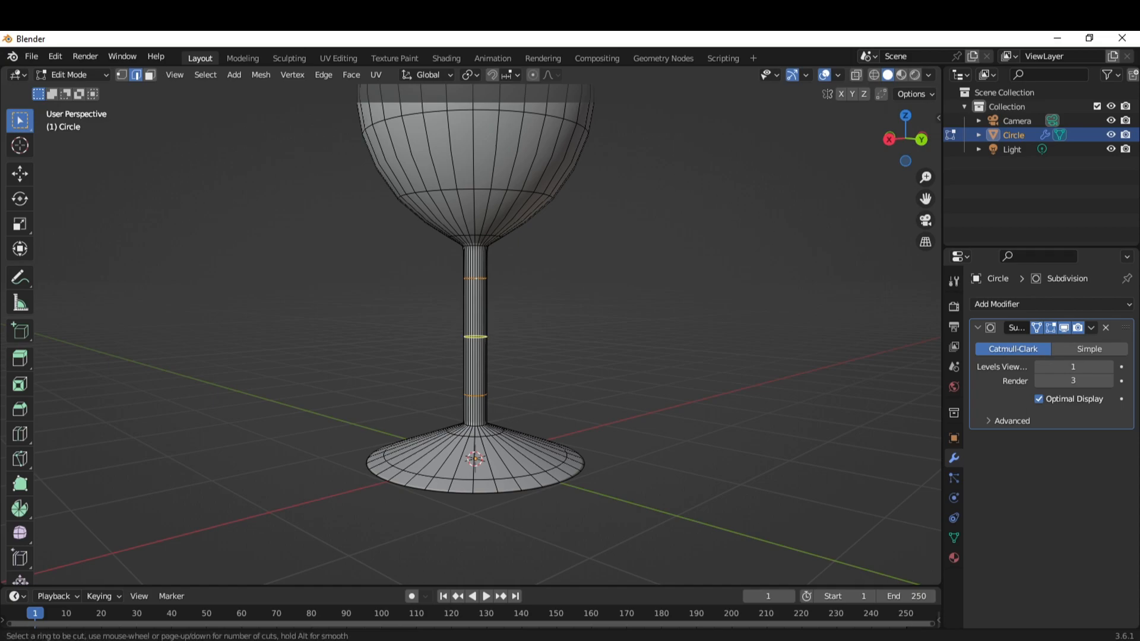
click(481, 322)
right_click(481, 266)
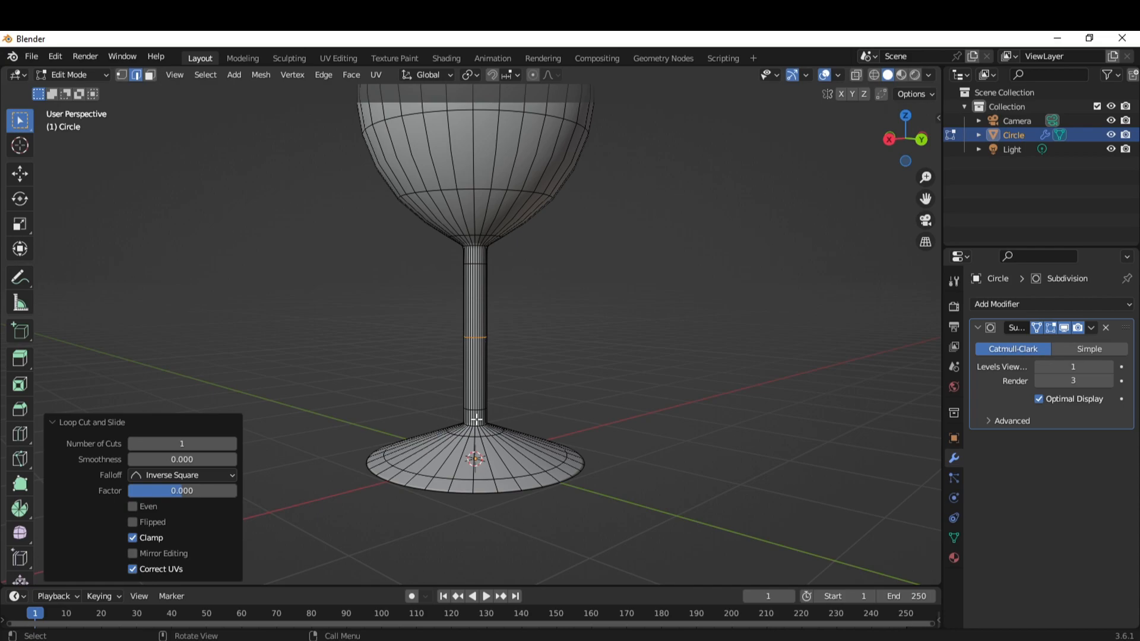
key(ctrl+r)
click(480, 397)
right_click(481, 397)
key(ctrl+r)
click(479, 297)
right_click(487, 297)
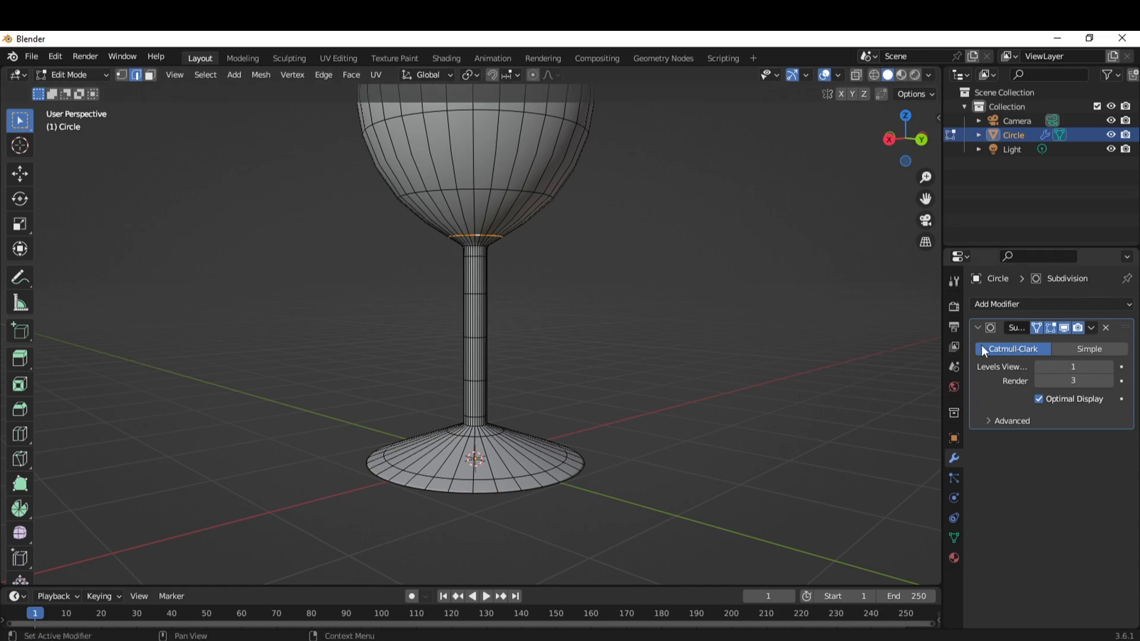
click(1039, 328)
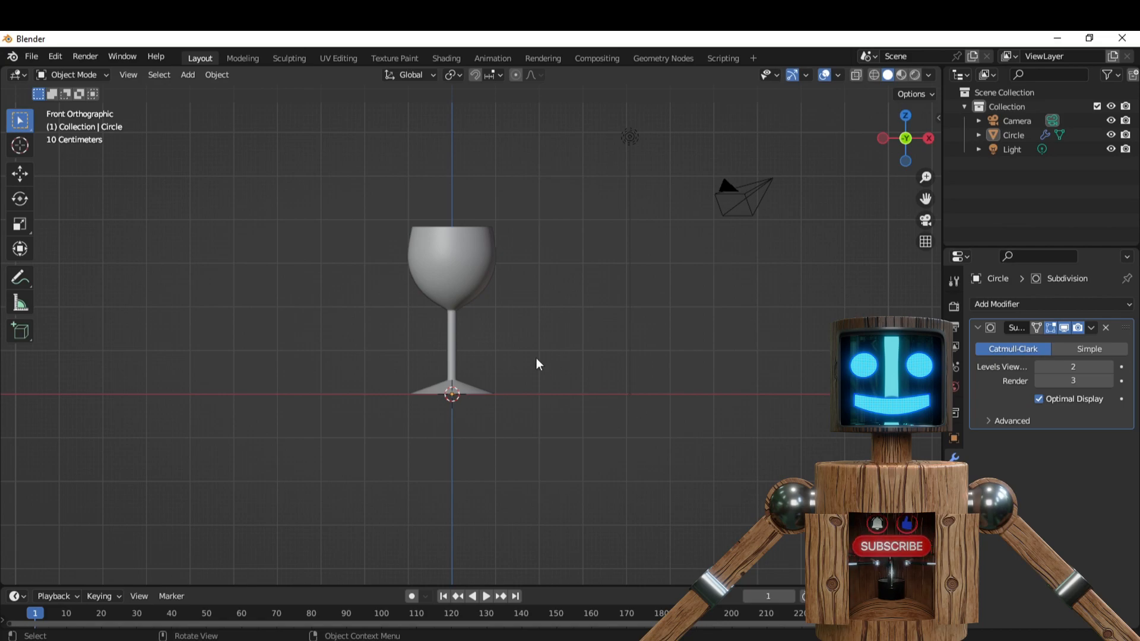
Switch between Object Mode and Edit Mode to compare the smoothed glass with its base mesh.
scroll(450, 499, up, 5)
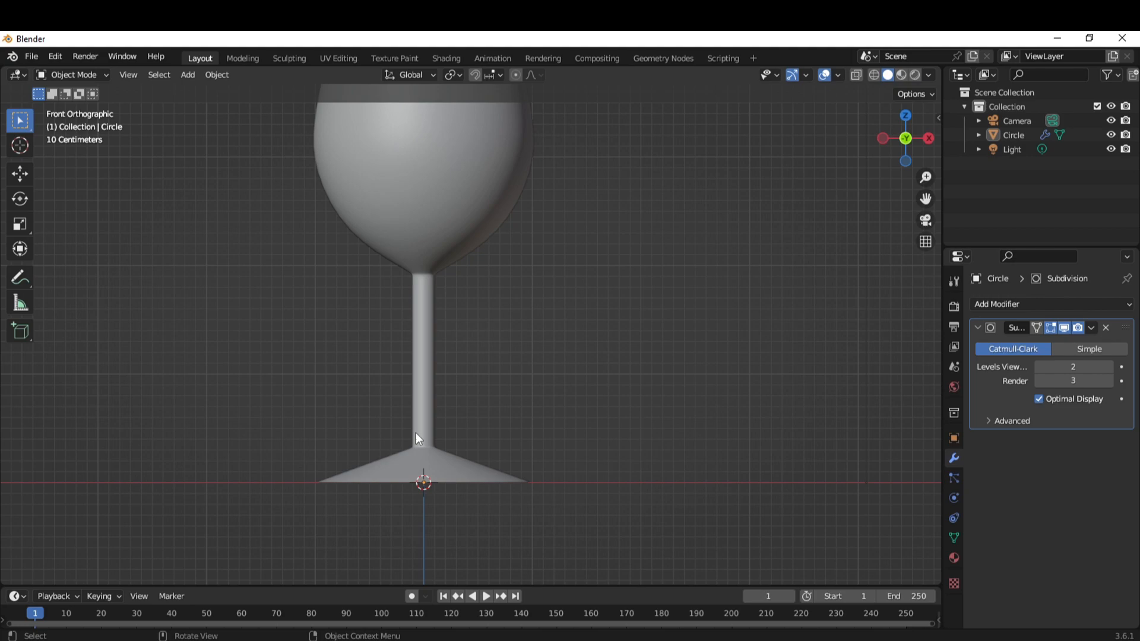
key(Tab)
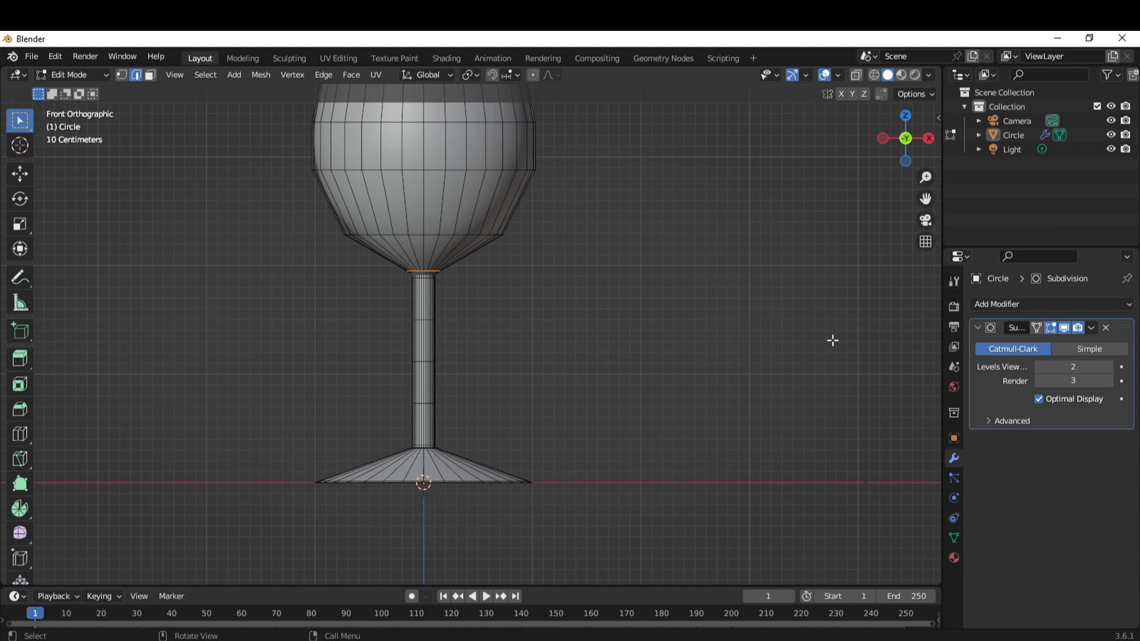
key(Tab)
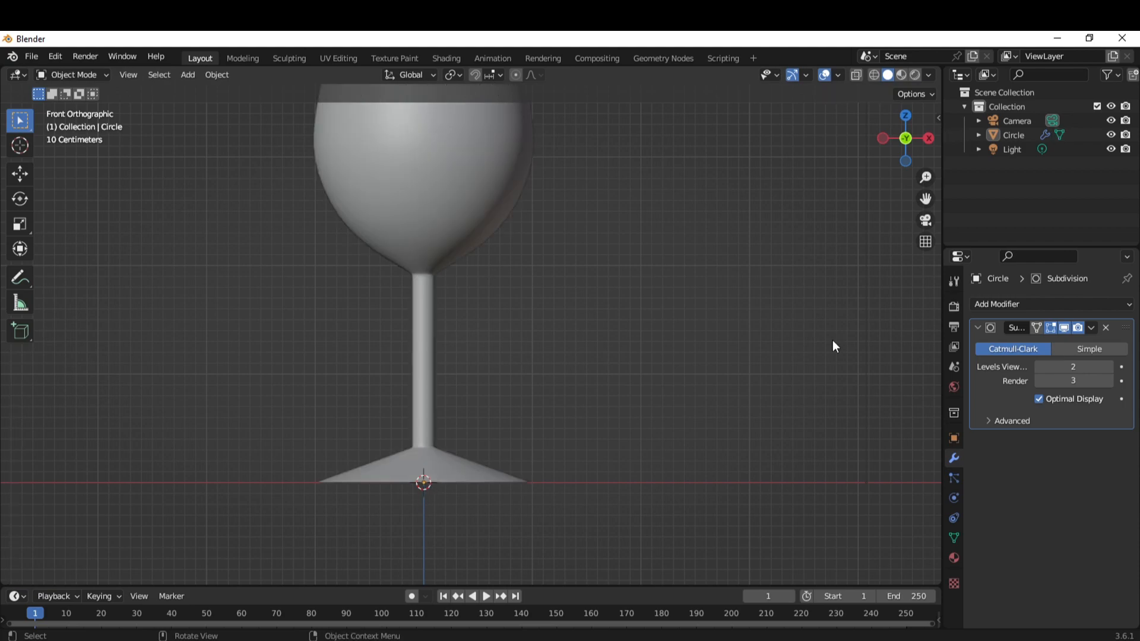
key(Tab)
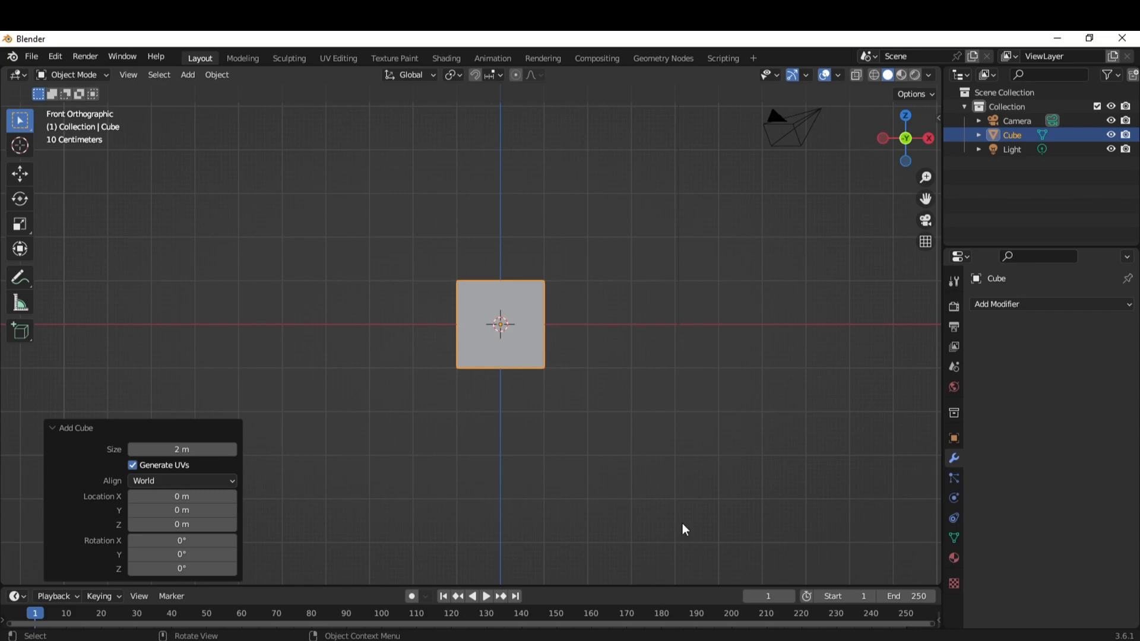
Add a Mirror modifier to the cube and try moving the cube in Object Mode.
click(990, 304)
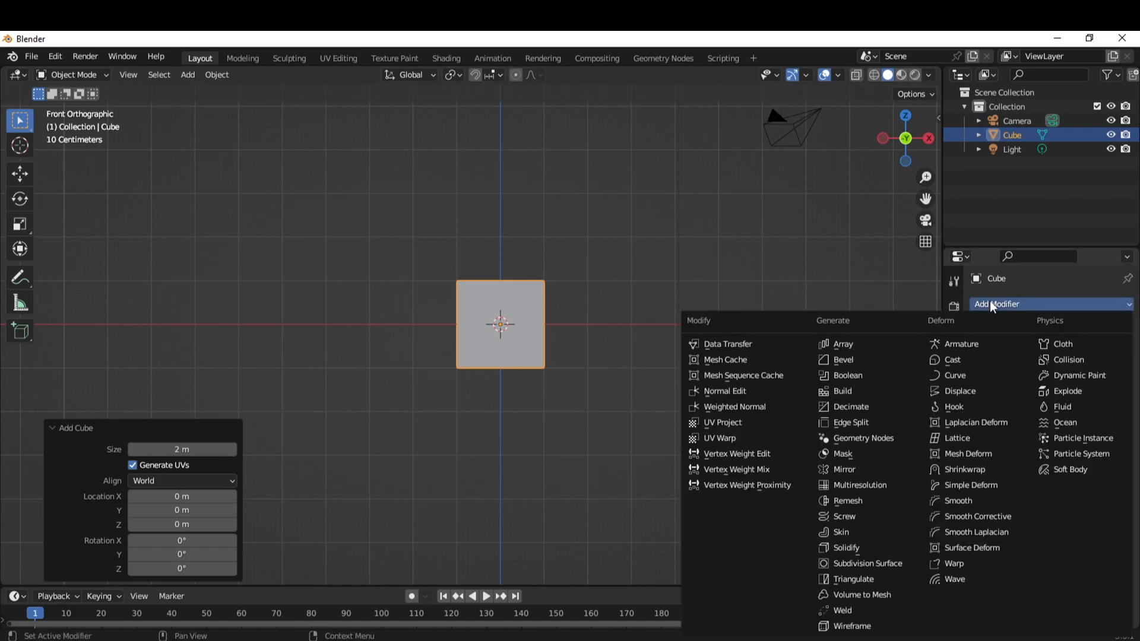
click(861, 472)
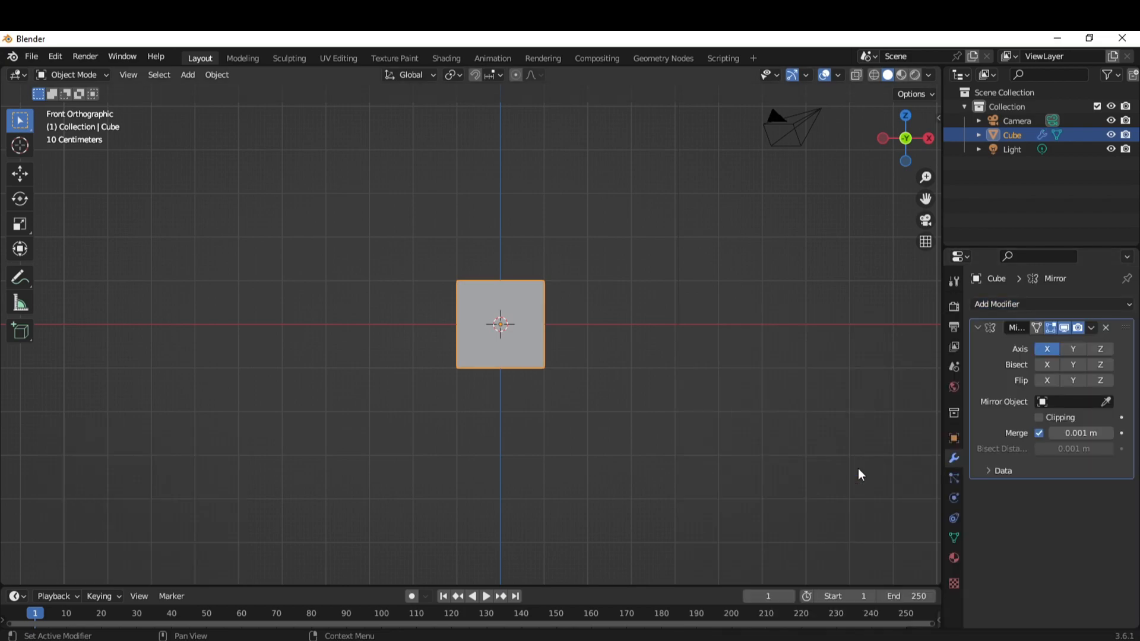
middle_drag(618, 186, 542, 269)
key(g)
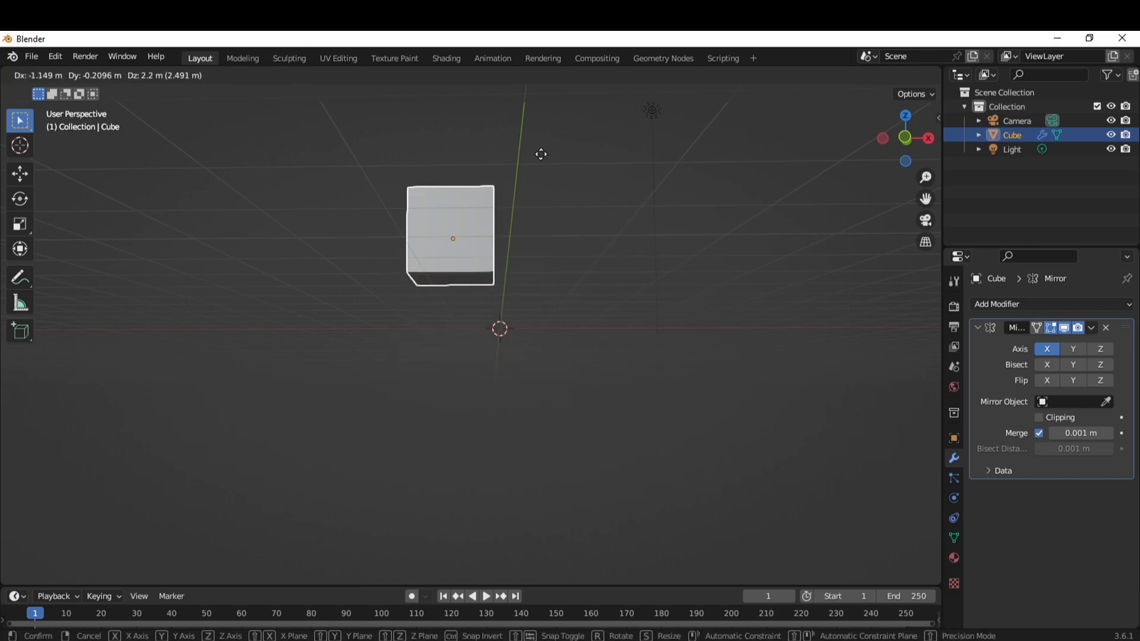
right_click(715, 273)
middle_drag(639, 339, 591, 389)
click(591, 389)
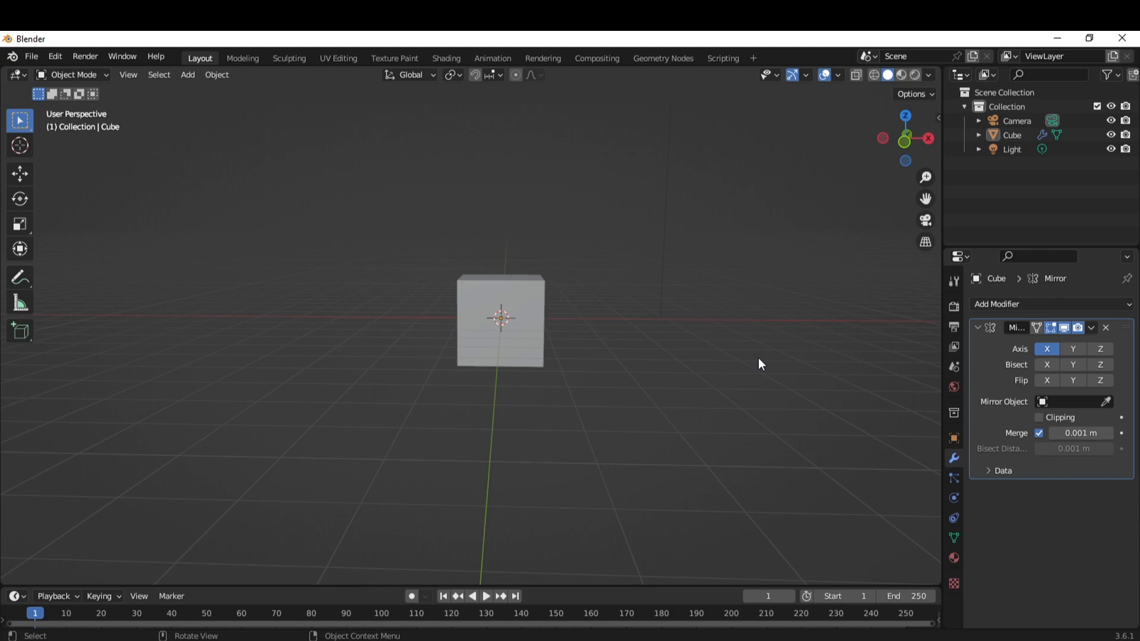
In Edit Mode, move the cube's whole mesh in the front view about 1.22 m along X and 0.25 m along Z.
click(492, 321)
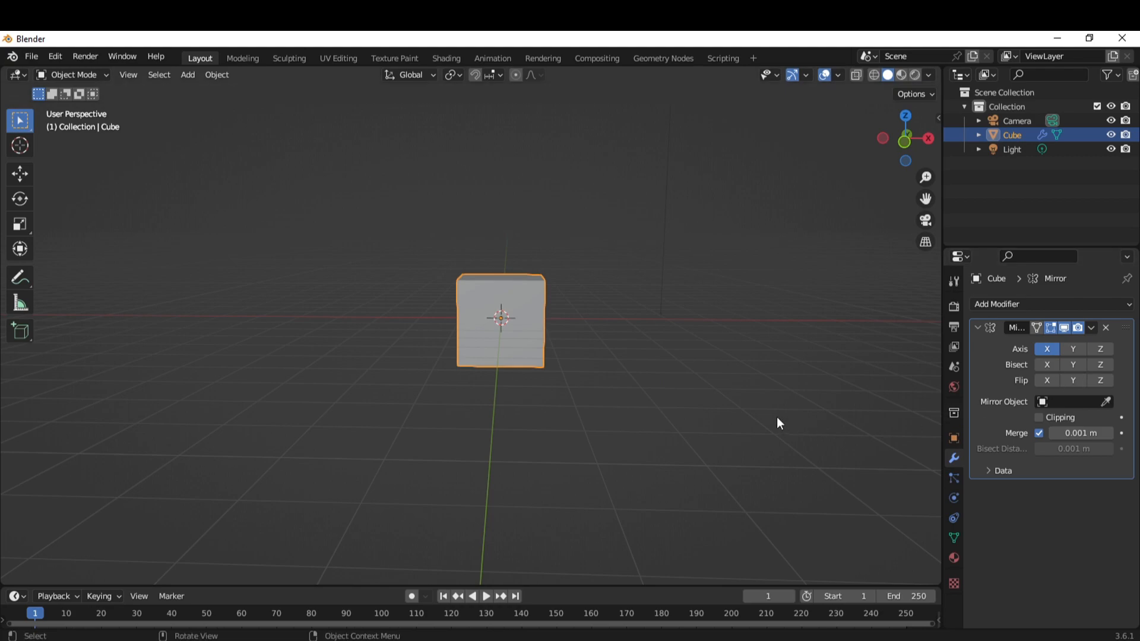
middle_drag(777, 418, 590, 424)
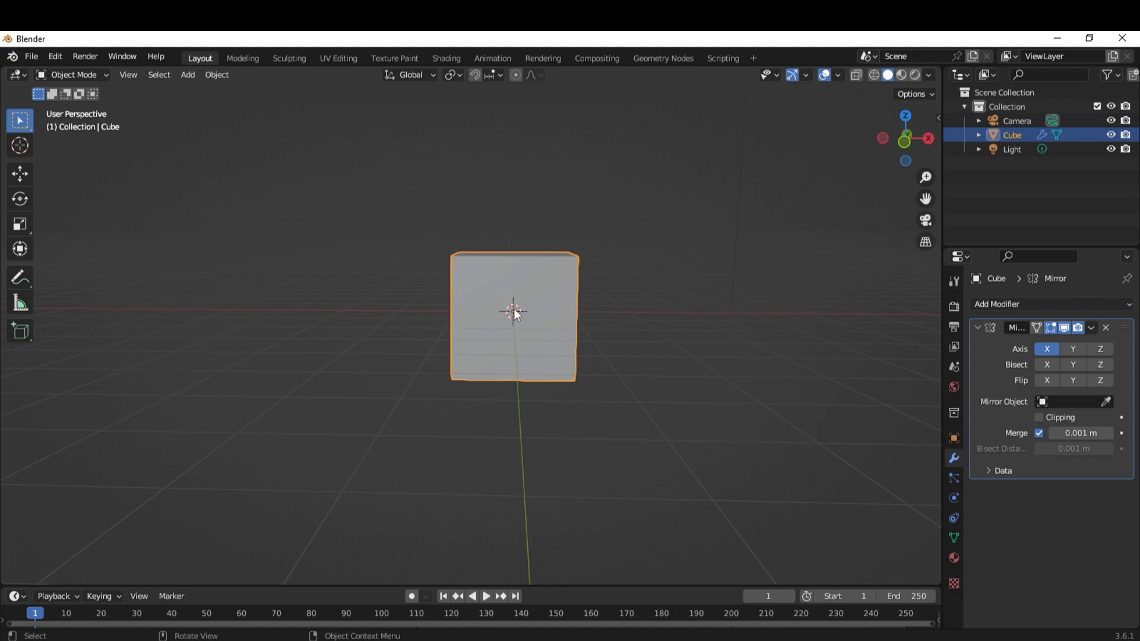
middle_drag(501, 315, 453, 309)
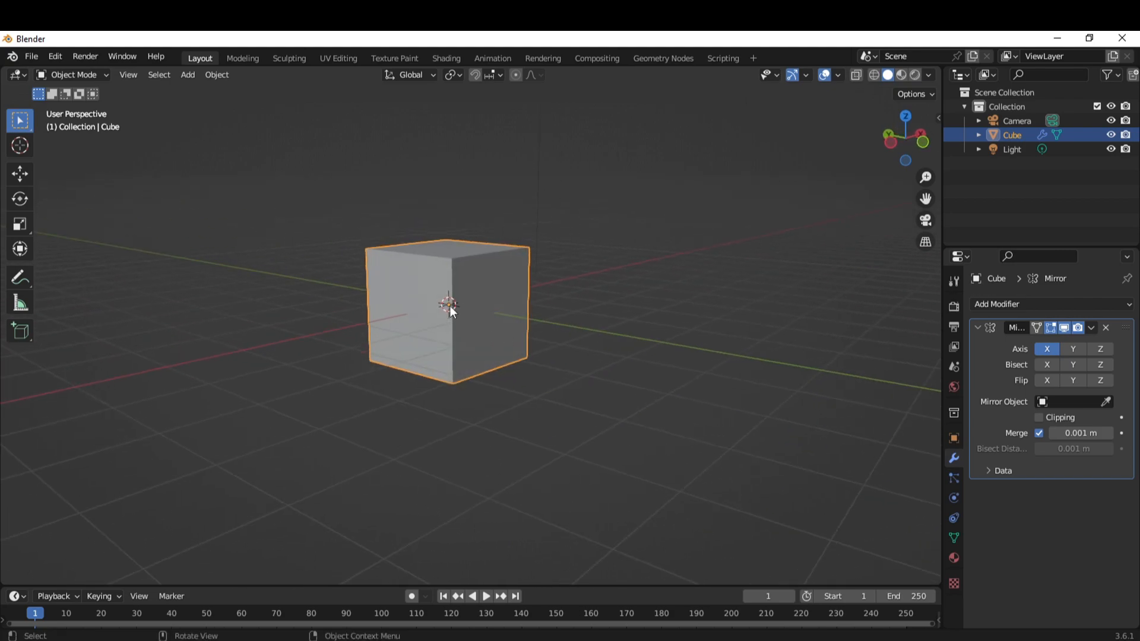
middle_drag(451, 309, 648, 348)
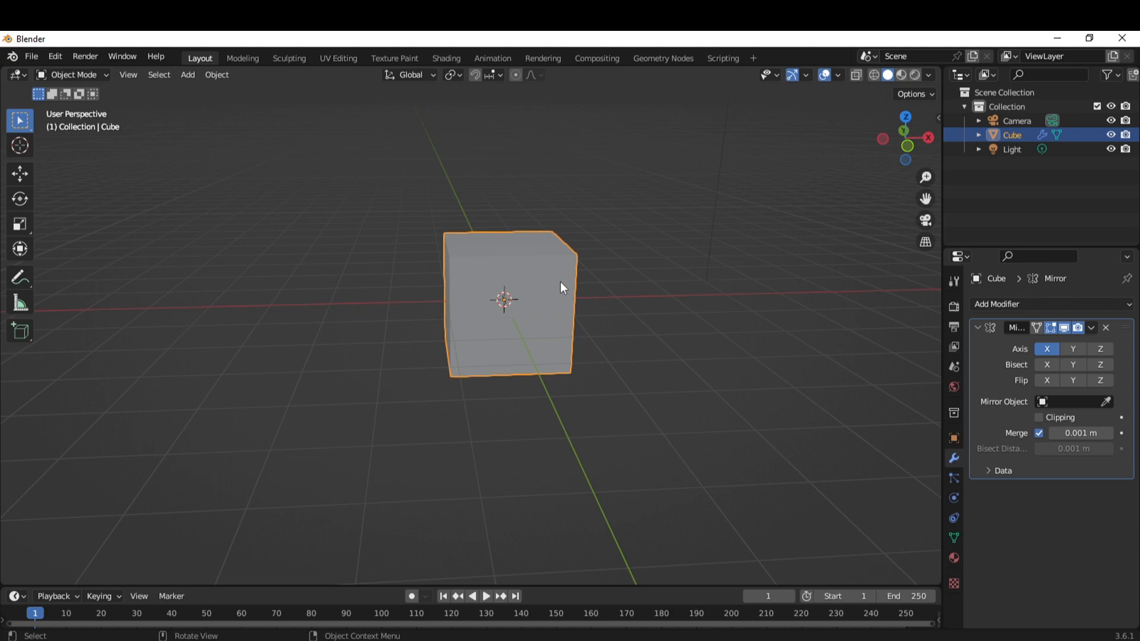
key(KP_1)
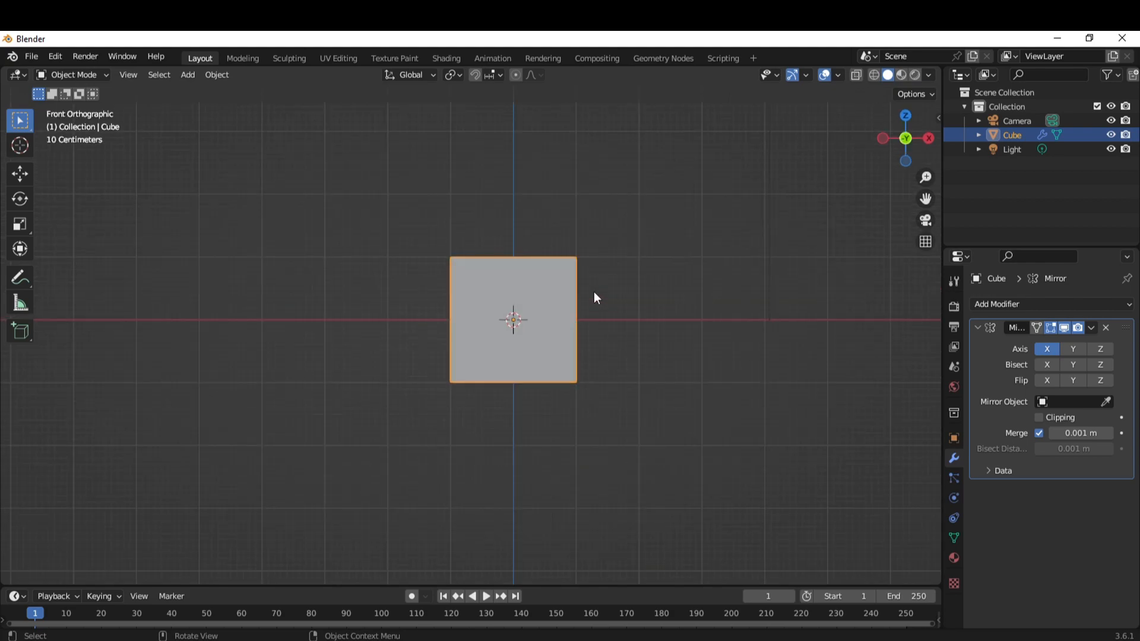
key(Tab)
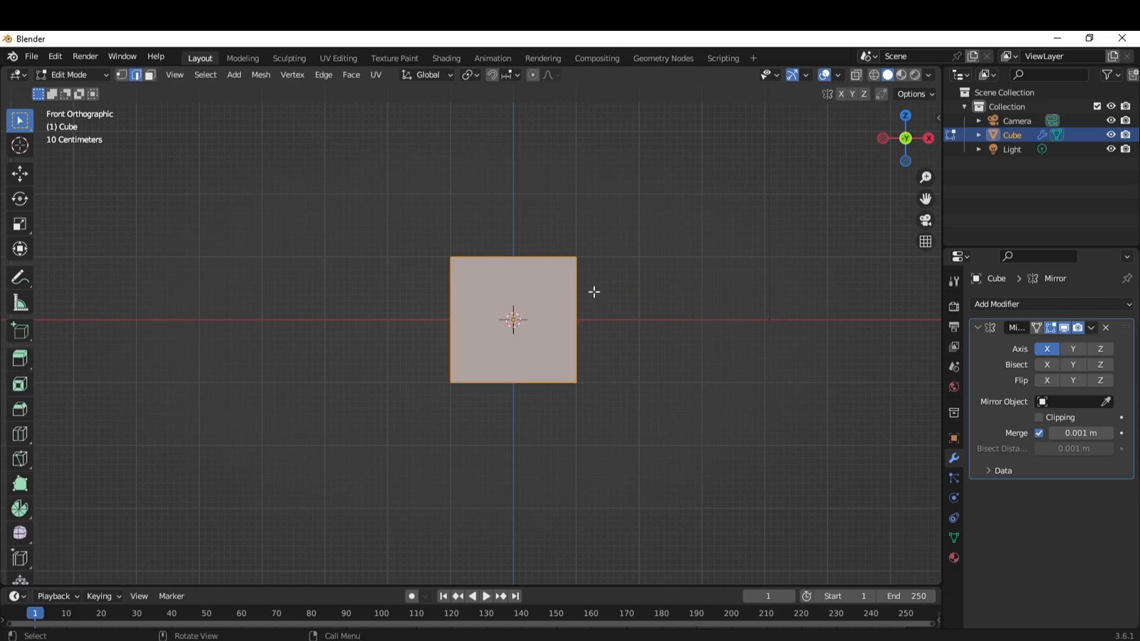
key(g)
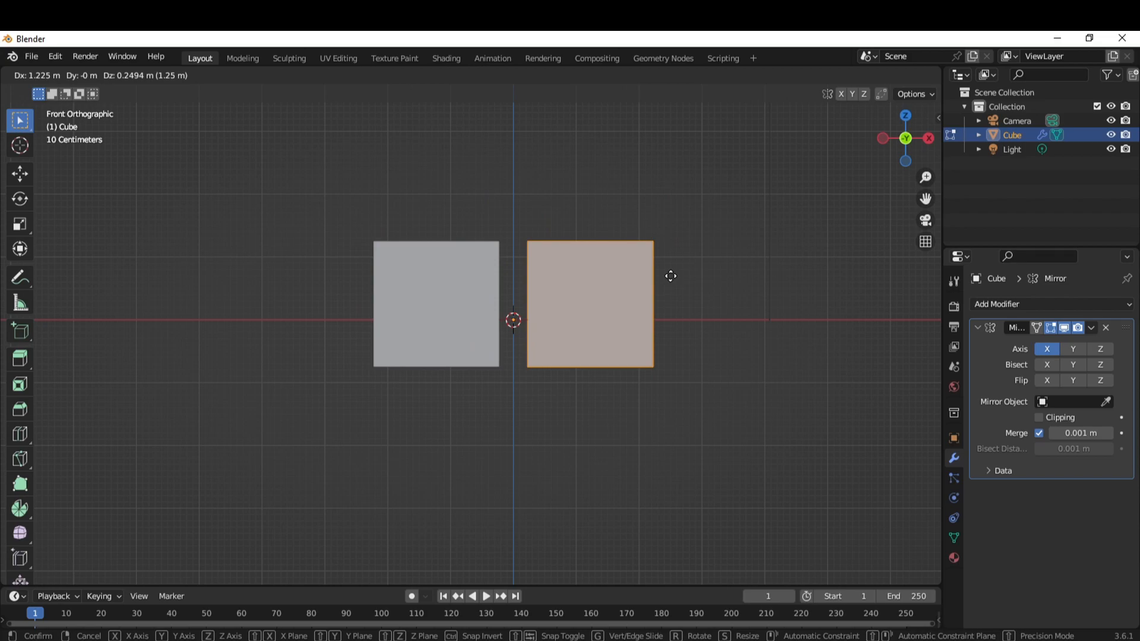
click(670, 276)
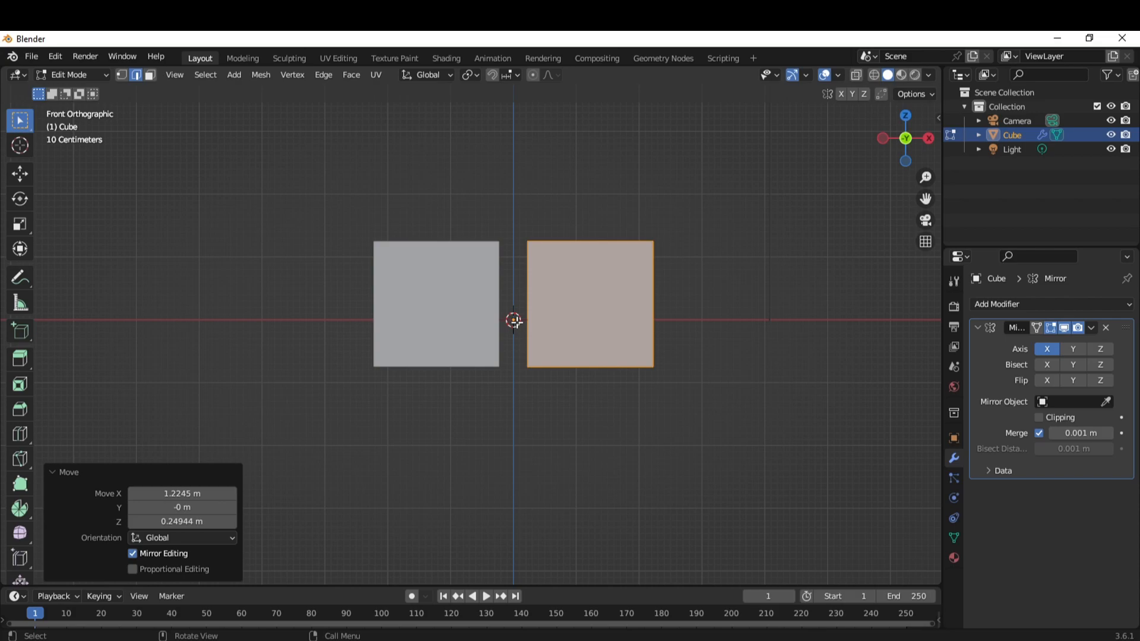
Try moving the cube together with its mirrored copy in Object Mode.
key(Tab)
key(g)
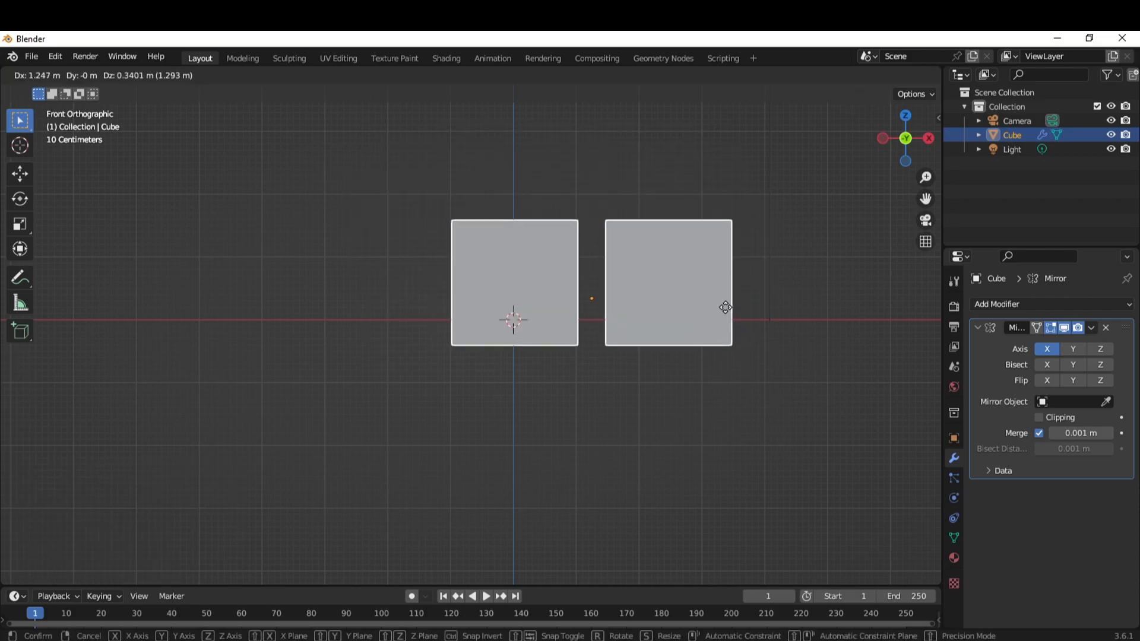
right_click(661, 293)
Move the cube's mesh freely in Edit Mode, widening the gap between it and its mirrored copy.
key(Tab)
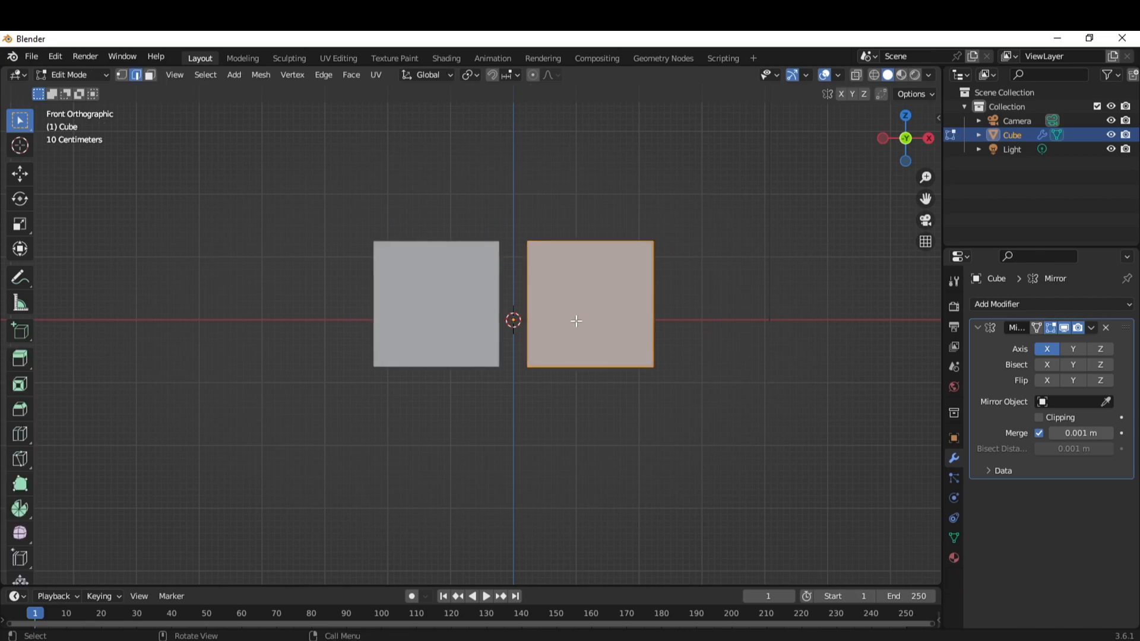
key(g)
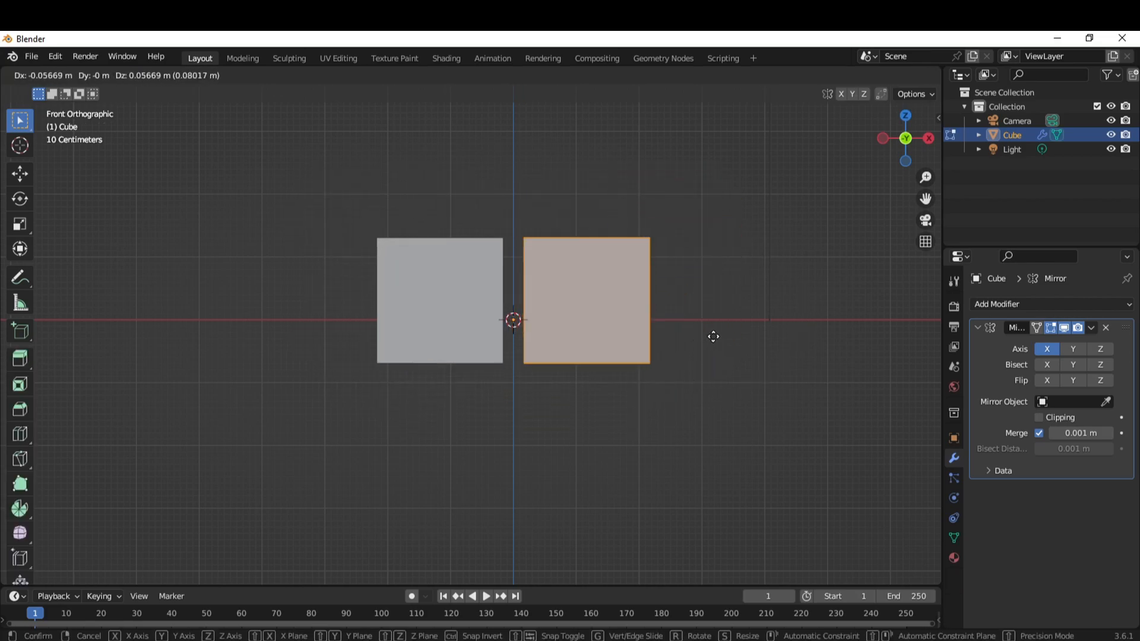
click(788, 318)
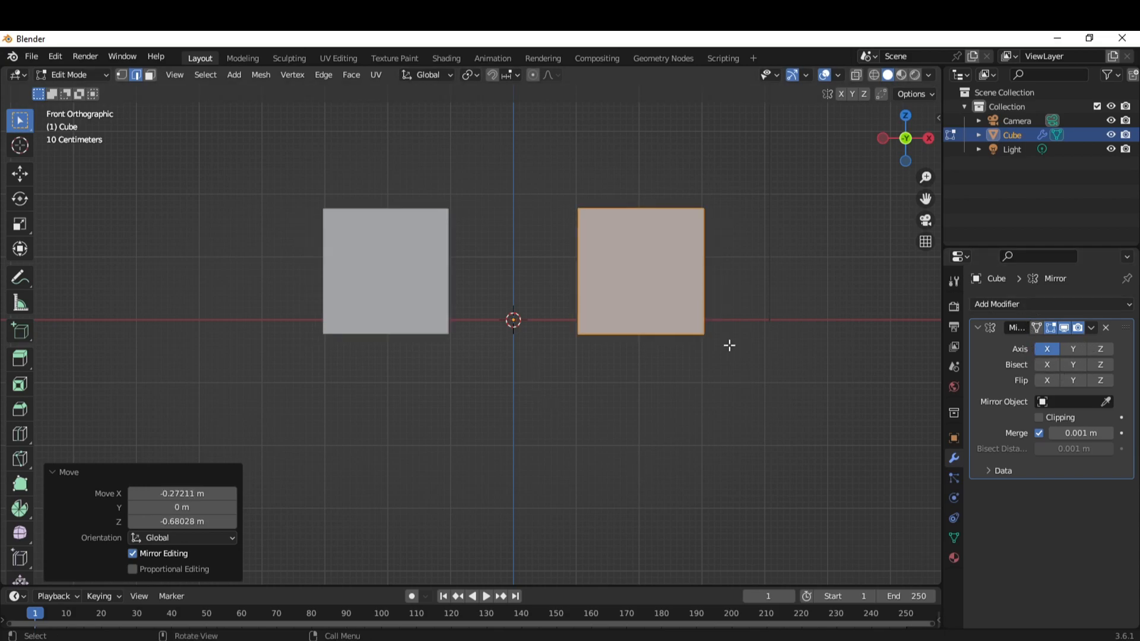
key(g)
click(684, 345)
Add a centred vertical loop cut to the cube's mesh and scale the new loop by about 1.32.
key(ctrl+r)
double_click(638, 226)
key(s)
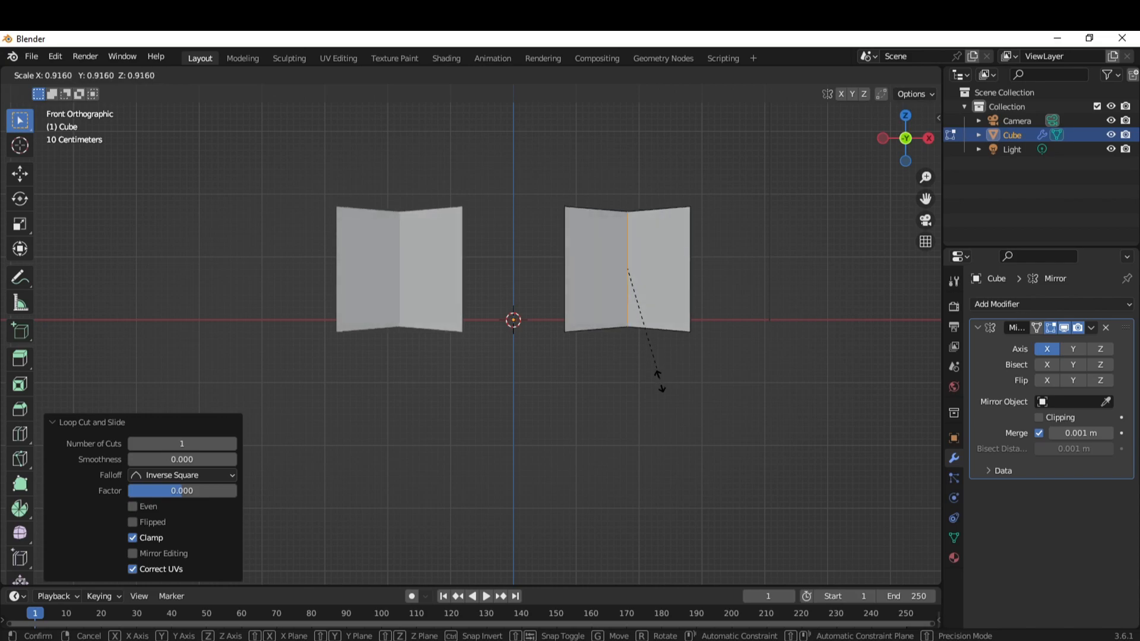
click(659, 432)
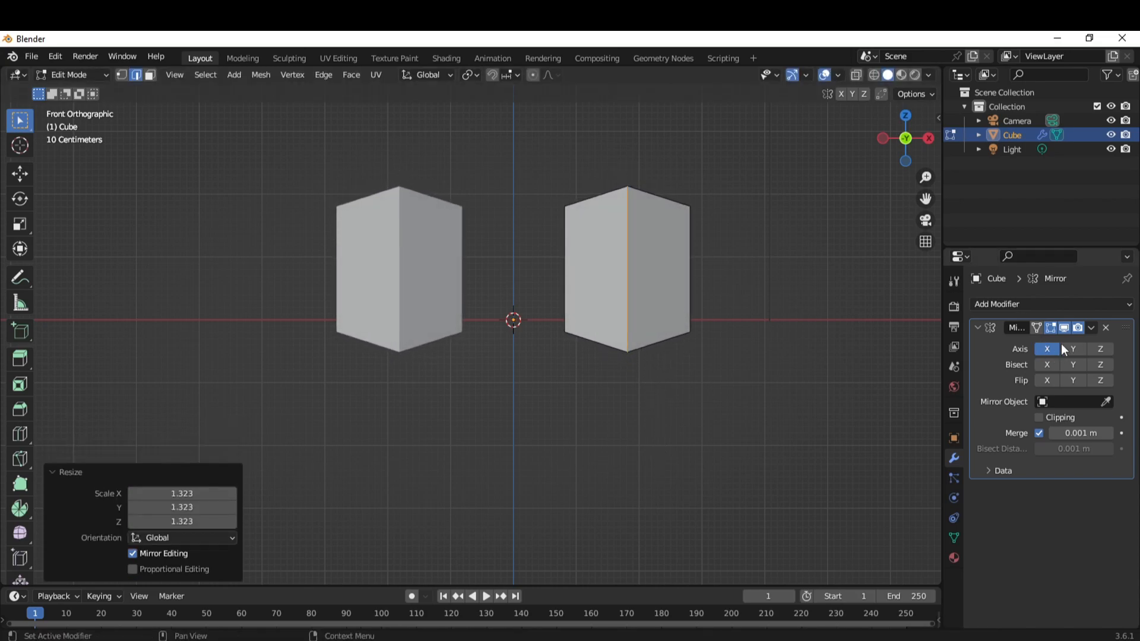
Select the whole mesh and move it about 0.26 m along X, 2.49 m along Y and -0.16 m along Z.
middle_drag(627, 301, 664, 408)
click(639, 287)
key(a)
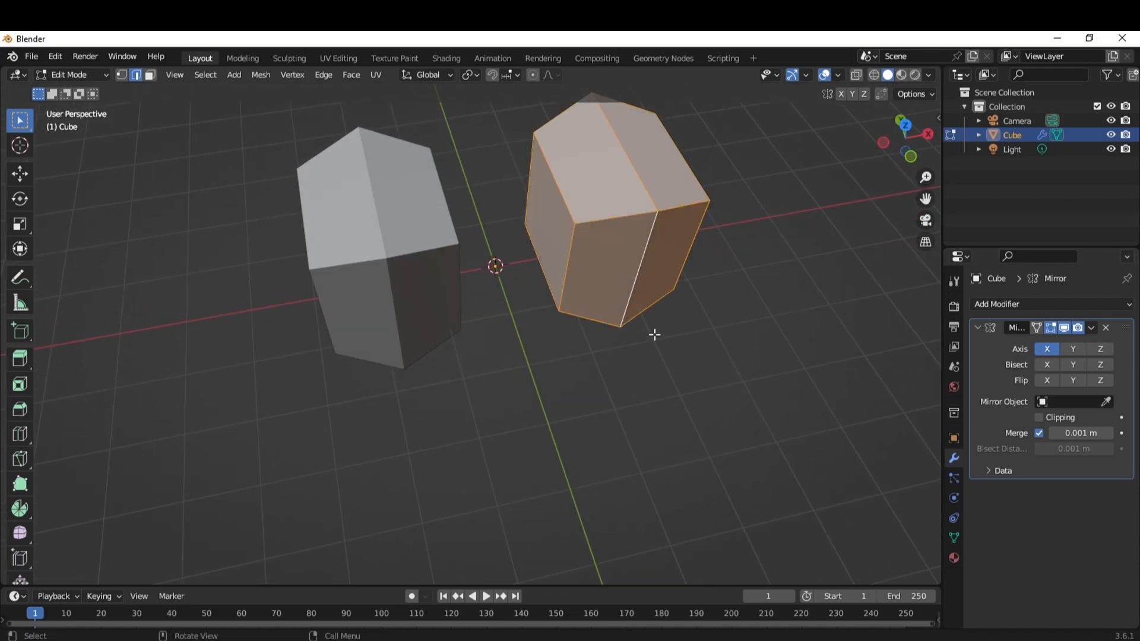
scroll(647, 318, down, 4)
middle_drag(636, 386, 645, 427)
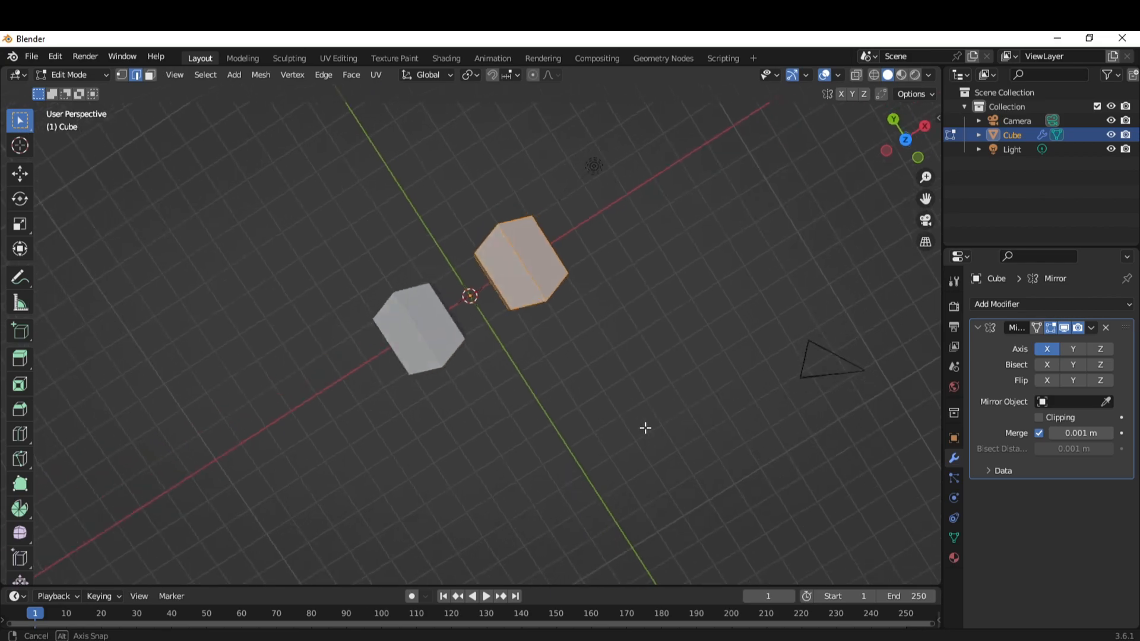
key(g)
click(629, 356)
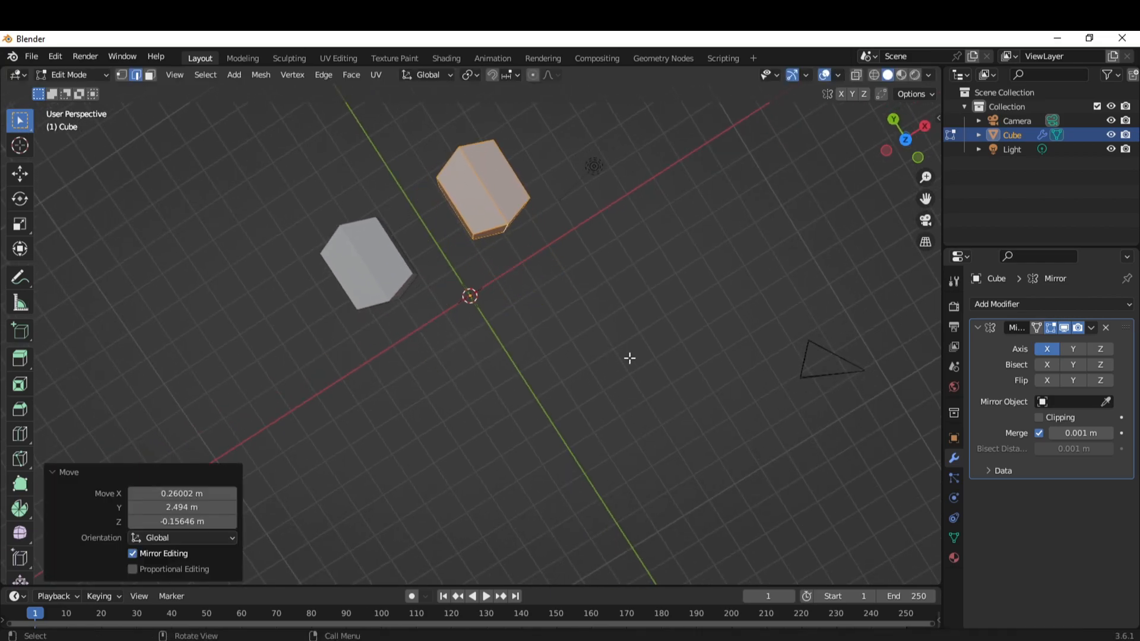
Enable the Mirror modifier's Y axis alongside X and move the cube's mesh down along Z.
click(1077, 351)
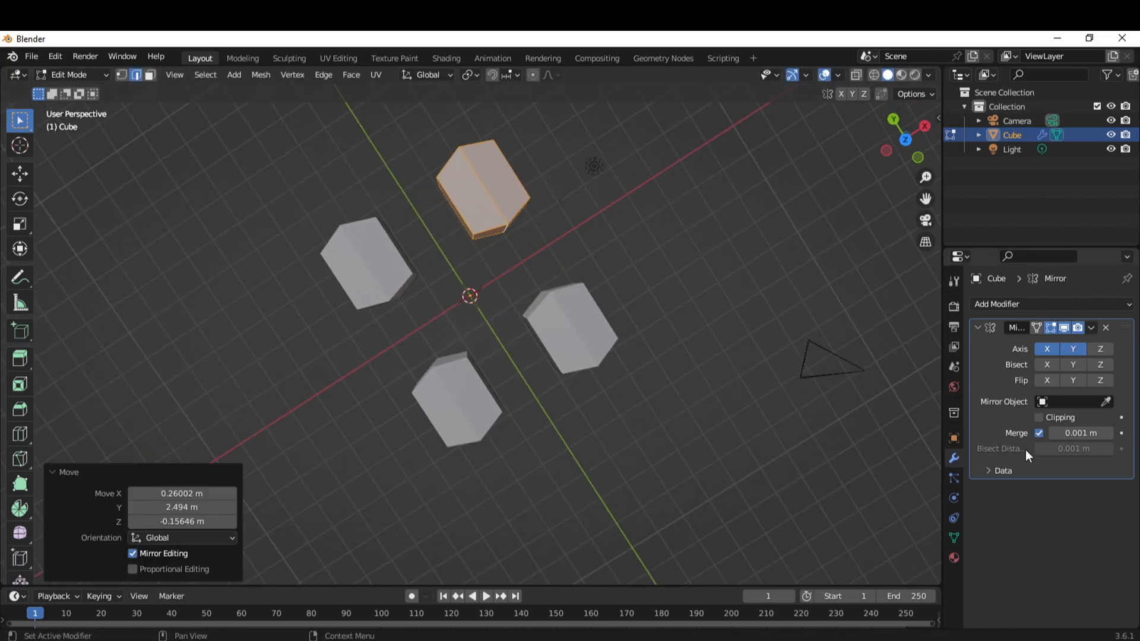
click(1050, 352)
click(1050, 351)
middle_drag(756, 466, 700, 331)
key(g)
key(z)
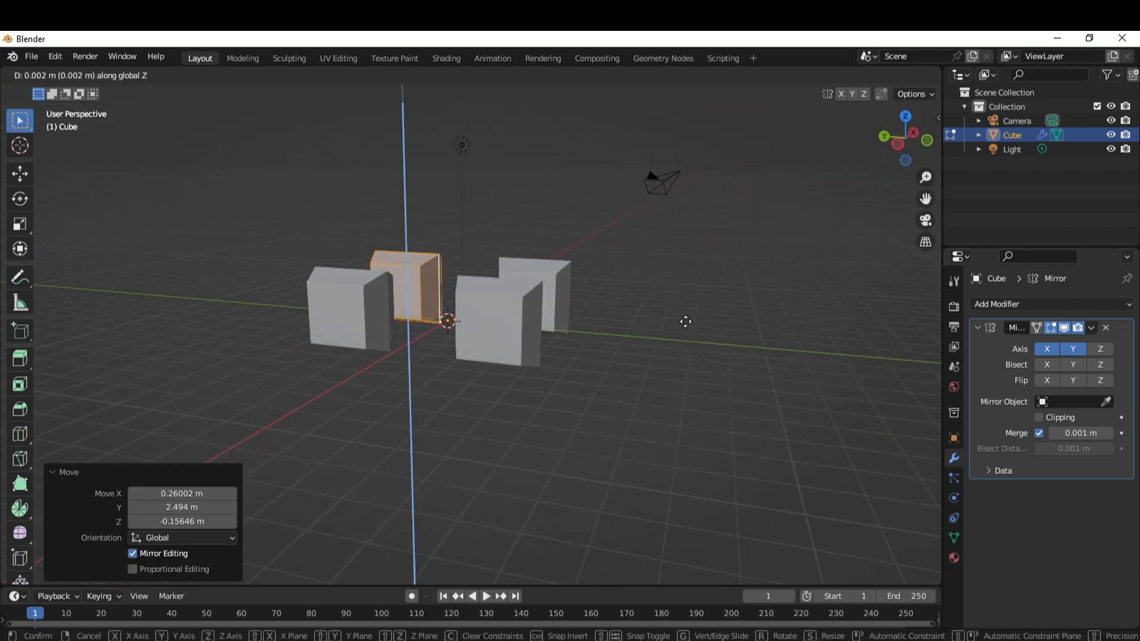
click(682, 379)
Enable the Mirror modifier's Z axis and move the mesh about 0.72 m along X, 0.19 m along Y and -0.53 m along Z.
click(1100, 349)
middle_drag(621, 454, 504, 427)
key(g)
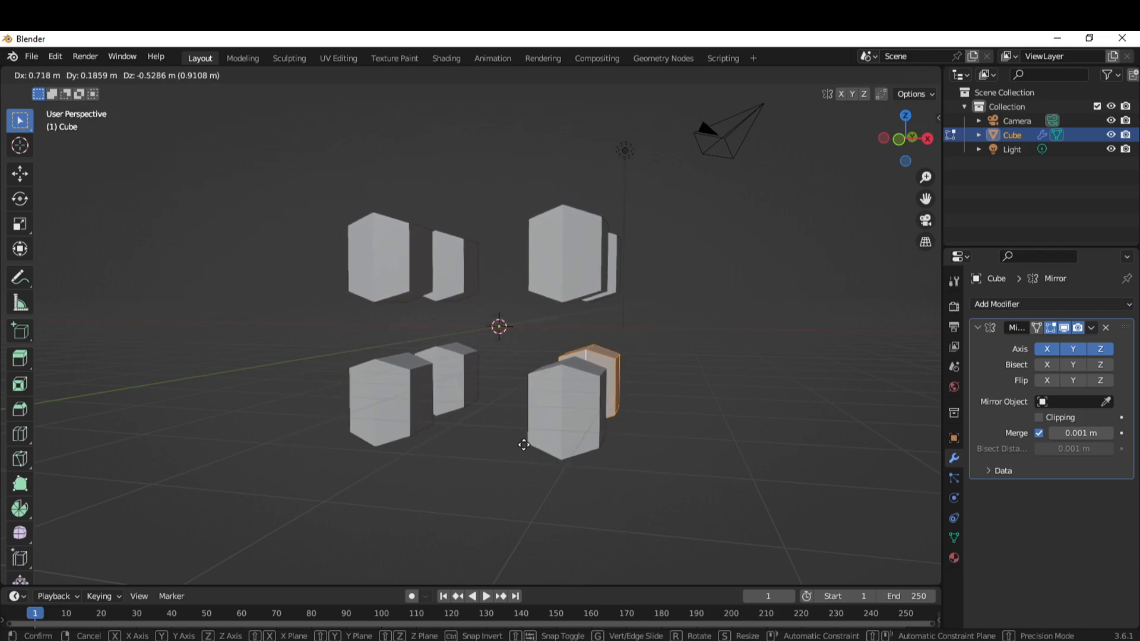
click(524, 445)
middle_drag(523, 445, 555, 449)
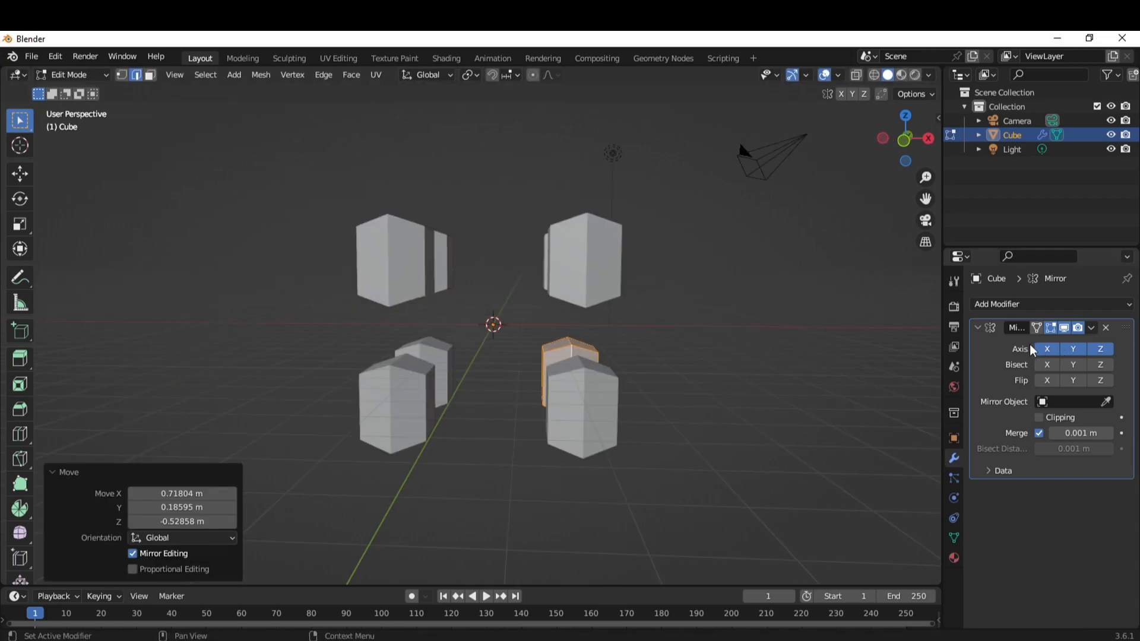
Turn off the Mirror modifier's Y and Z axes, leaving only X enabled.
click(1073, 350)
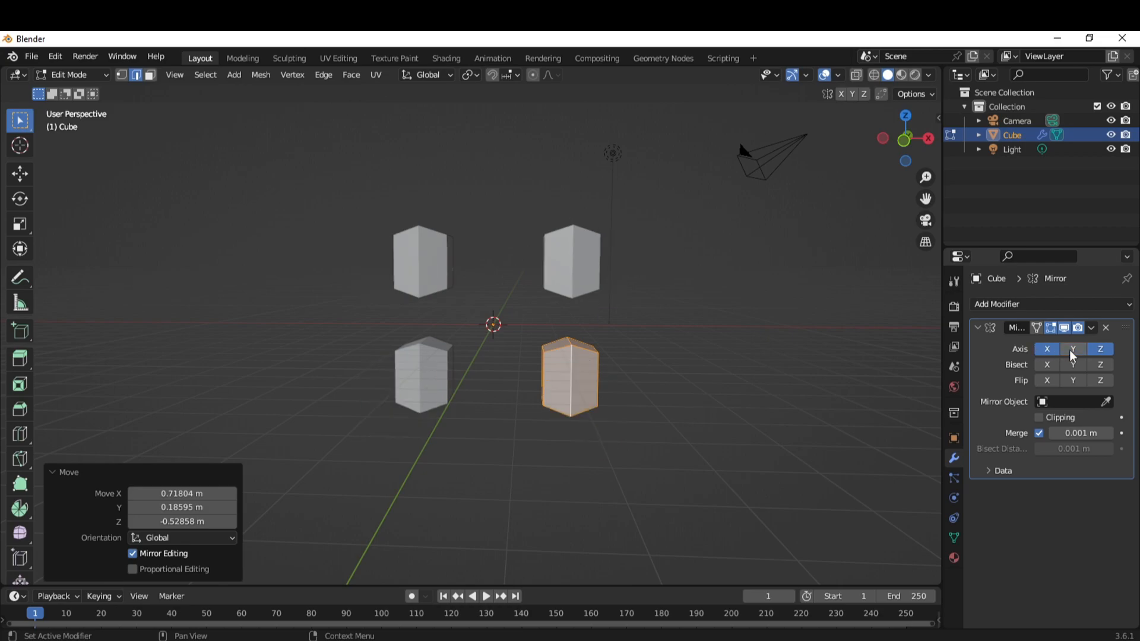
click(1112, 349)
middle_drag(522, 416, 564, 336)
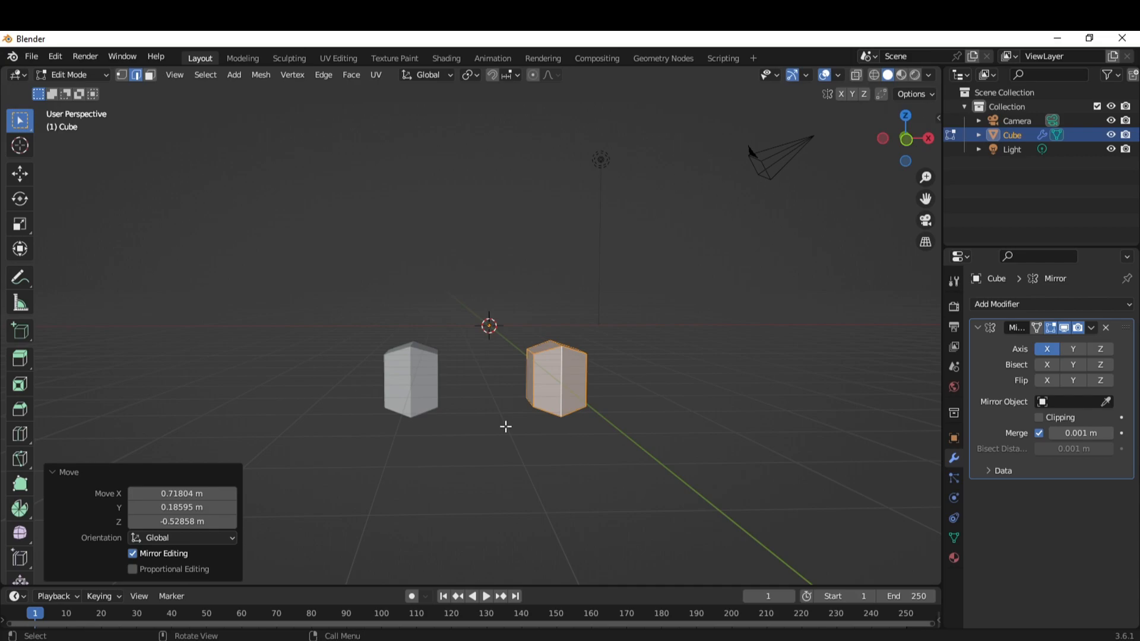
middle_drag(664, 430, 654, 415)
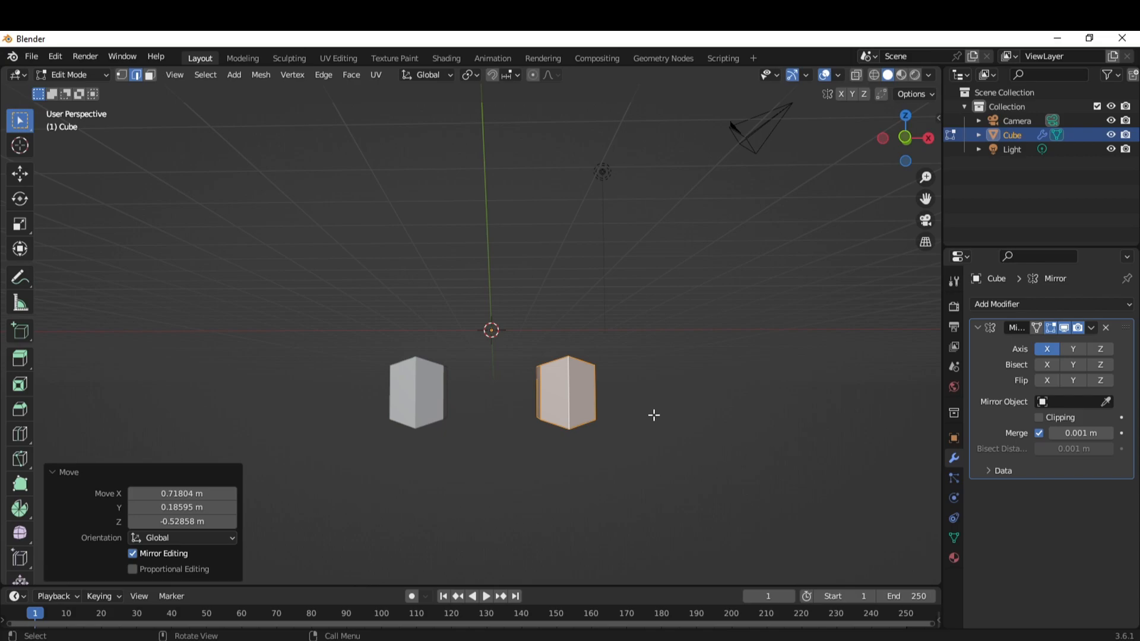
Move the mesh about 2.41 m along X, -0.18 m along Y and 3.49 m along Z, away from its mirrored copy.
key(g)
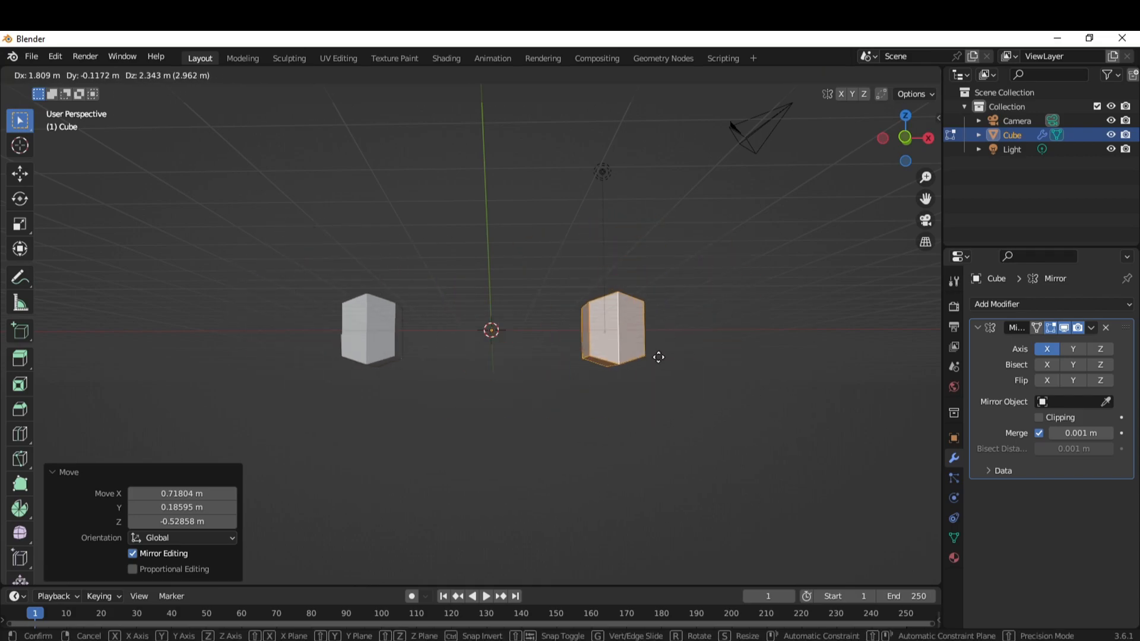
click(717, 323)
middle_drag(711, 331, 704, 355)
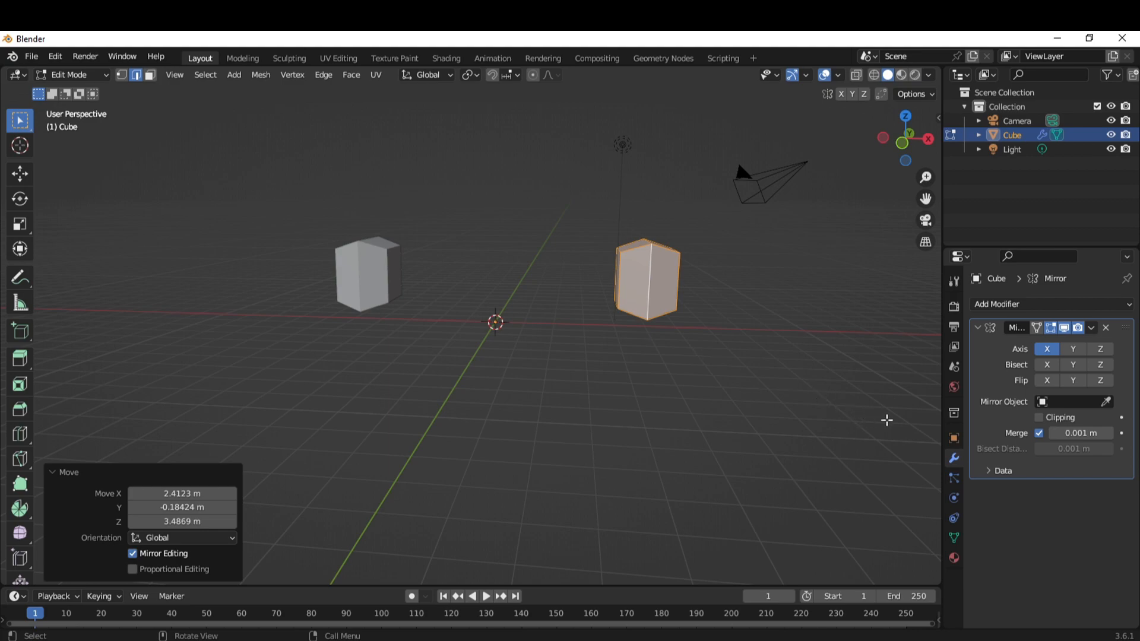
Turn on Clipping, move the mesh about -4.27 m along X to meet its mirrored copy and pull it back about 1.53 m along X.
click(1040, 418)
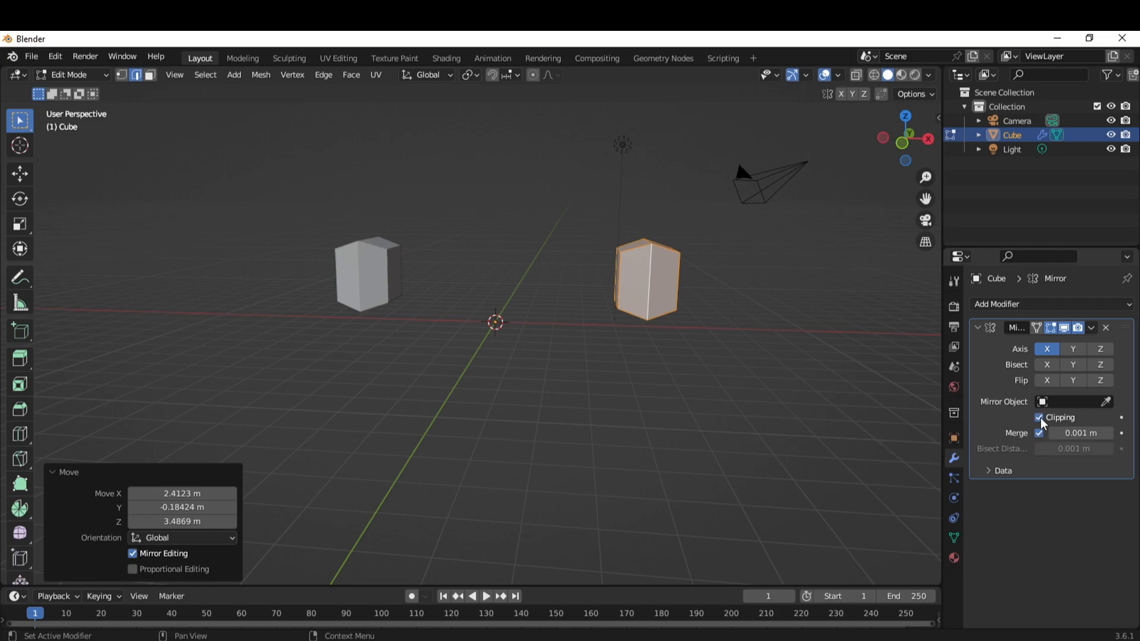
middle_drag(743, 376, 700, 394)
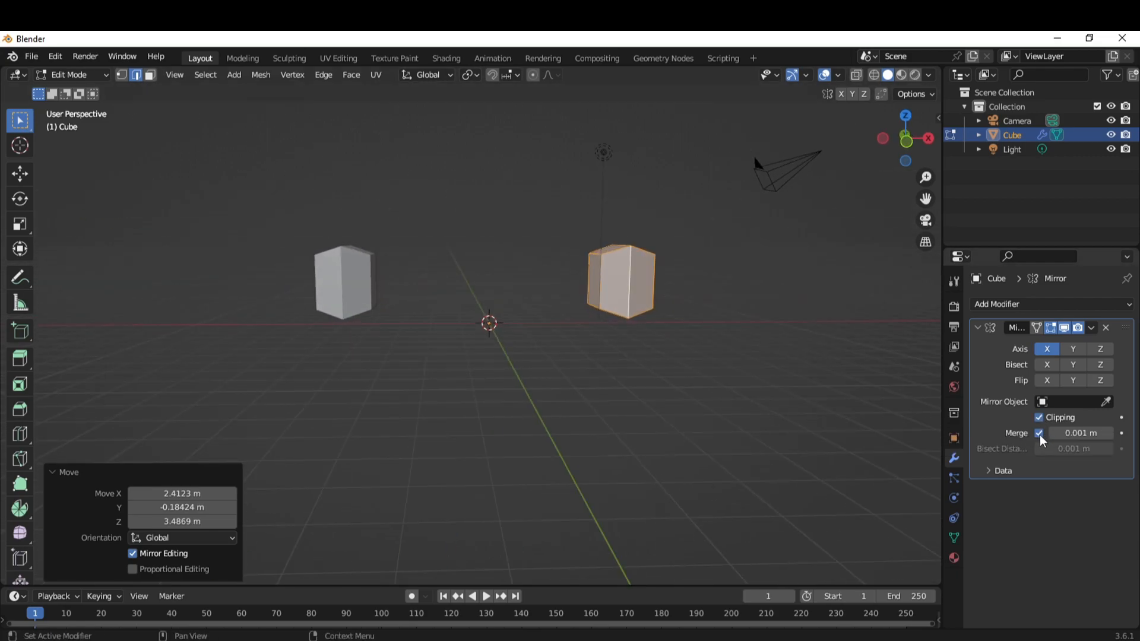
key(g)
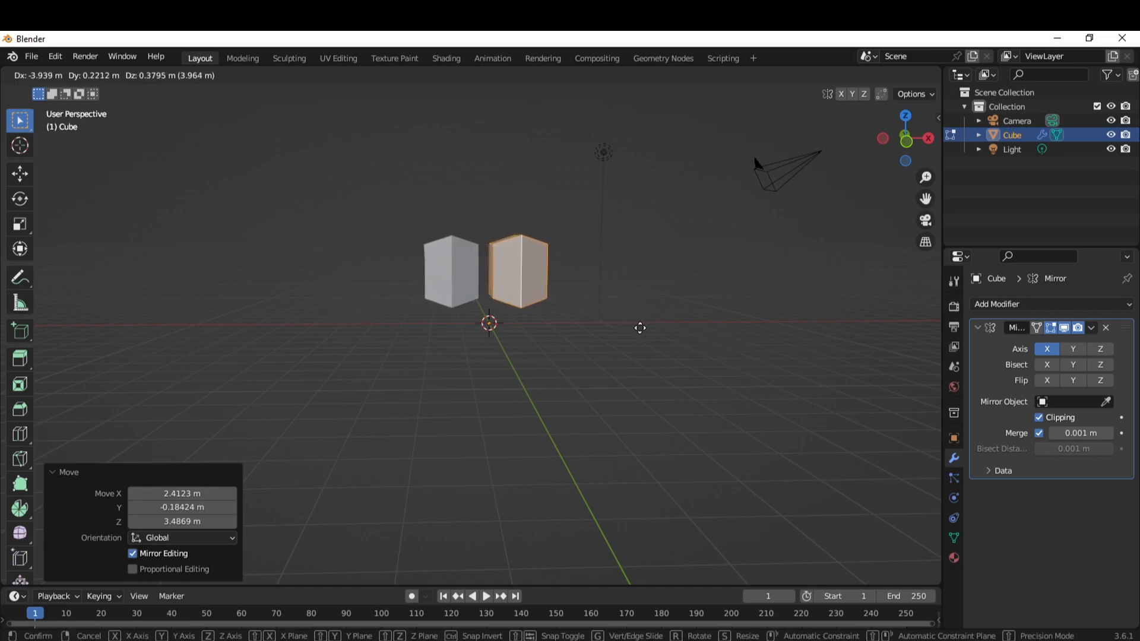
click(629, 328)
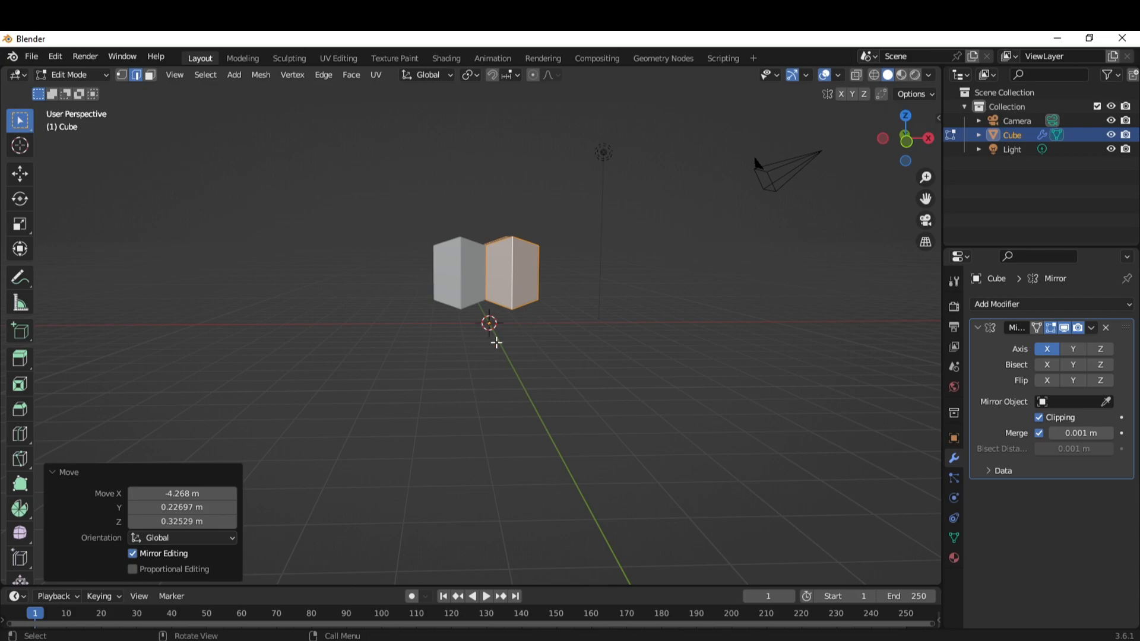
key(g)
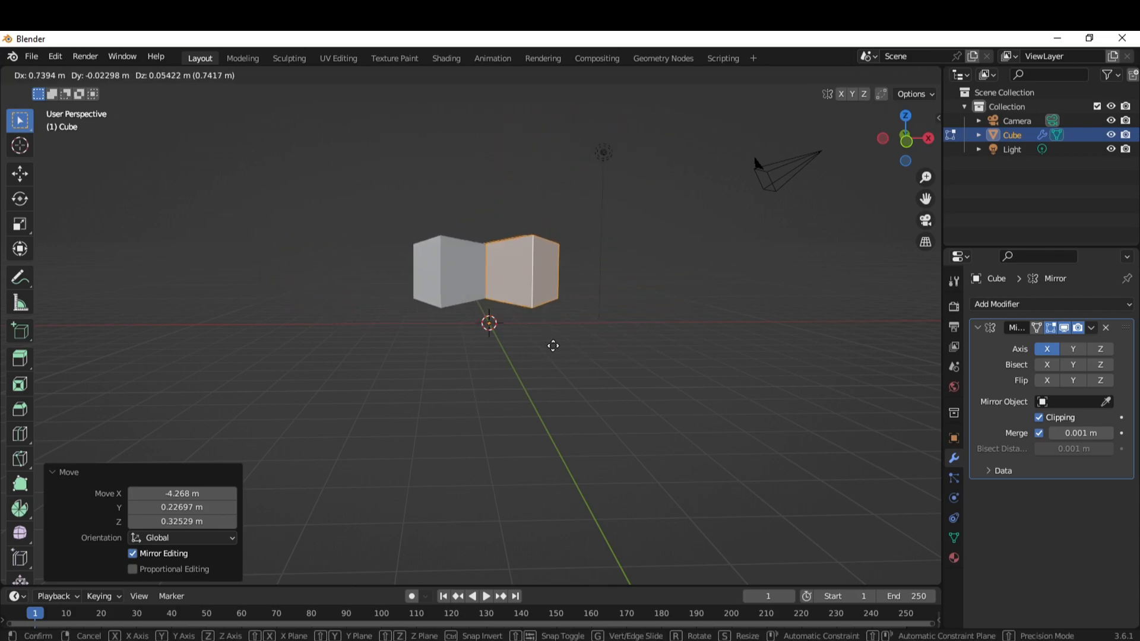
click(569, 336)
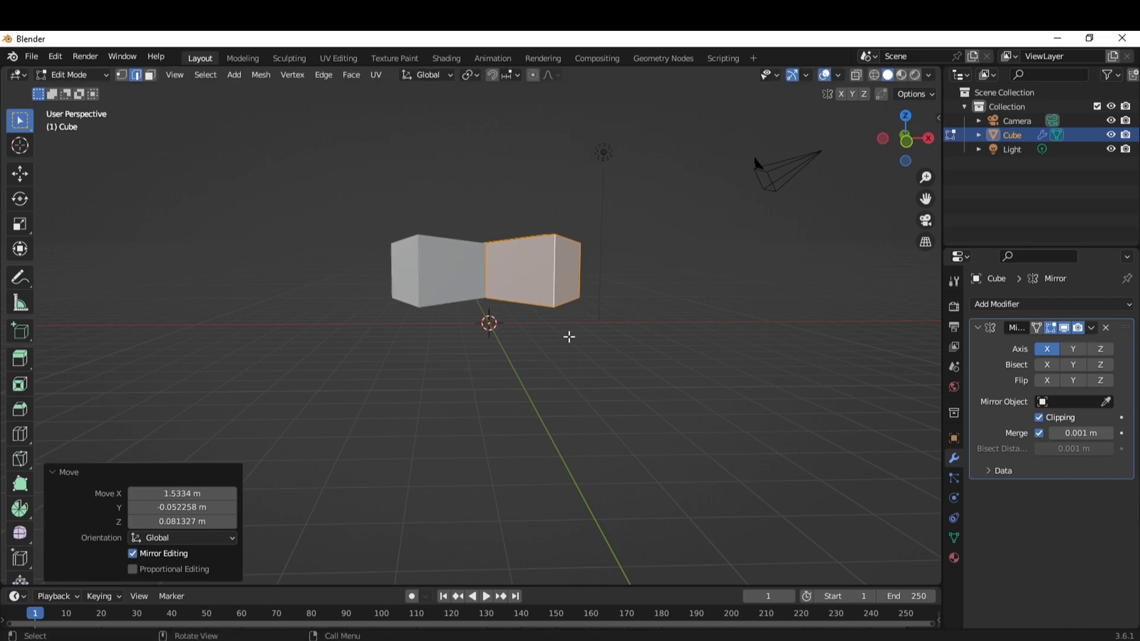
Try moving the mesh away from its mirrored copy with Clipping off, cancel the move and turn Clipping back on.
click(1039, 420)
key(g)
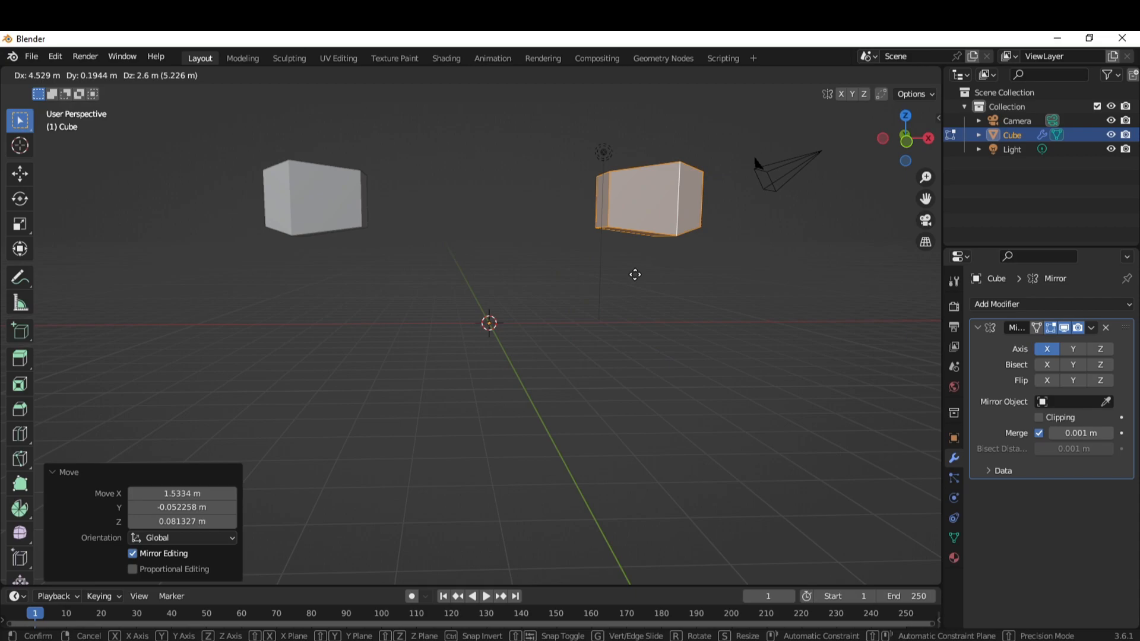
right_click(635, 275)
click(1039, 417)
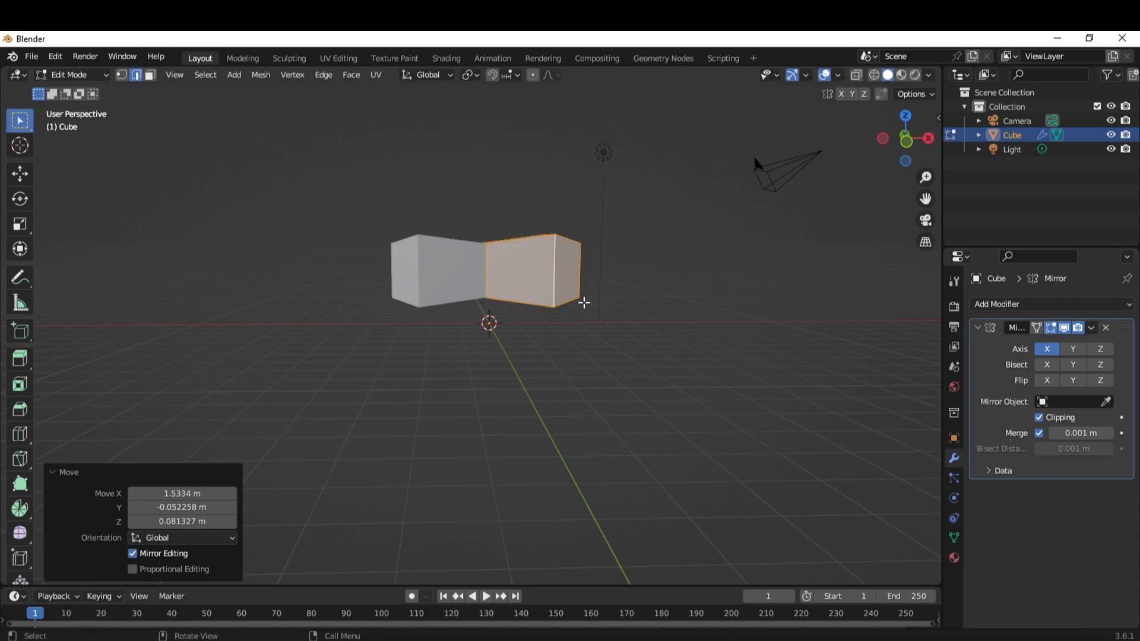
Move the clipped mesh about 0.82 m along X, -0.13 m along Y and -0.68 m along Z, and set the Merge distance to 1 m.
key(g)
click(605, 320)
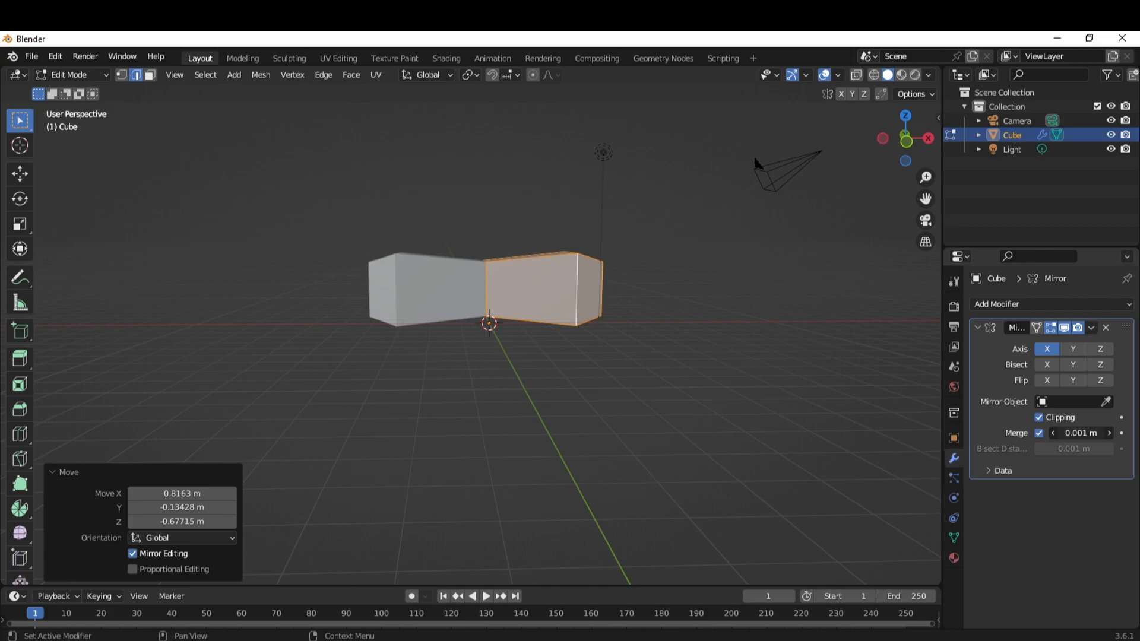
drag(1081, 433, 1109, 434)
Turn off Clipping and move the mesh about 2.14 m along X, -0.03 m along Y and 0.43 m along Z.
click(1038, 418)
key(g)
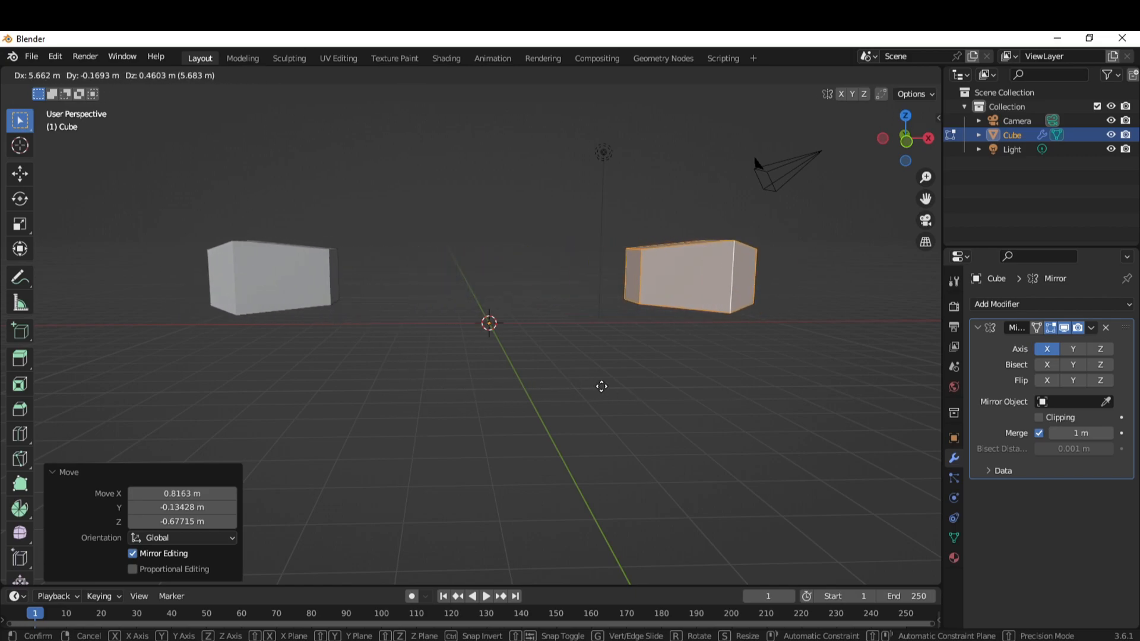
click(511, 388)
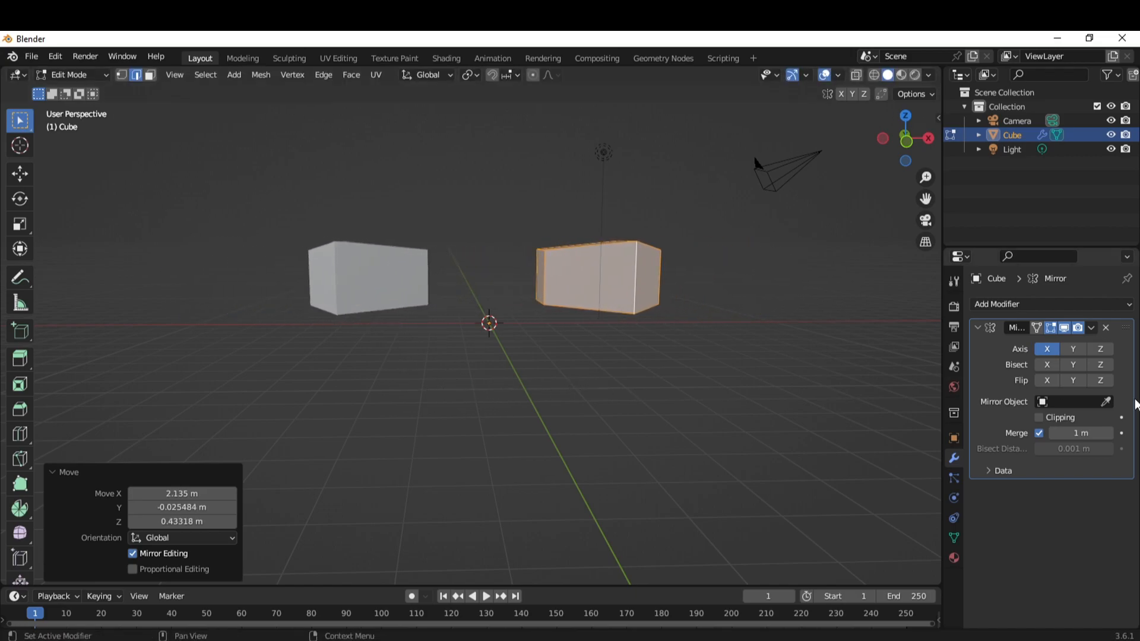
With Clipping back on, move the mesh about -1.69 m along X, 0.1 m along Y and 0.16 m along Z, and reset the Merge distance to 0.001 m.
click(1039, 418)
key(g)
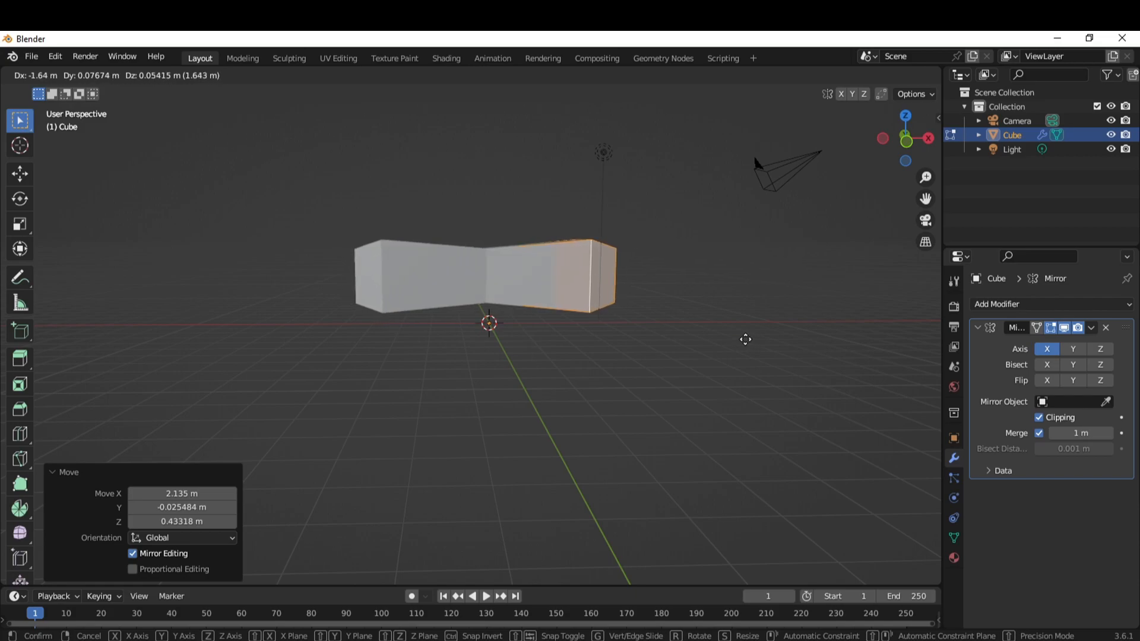
click(744, 337)
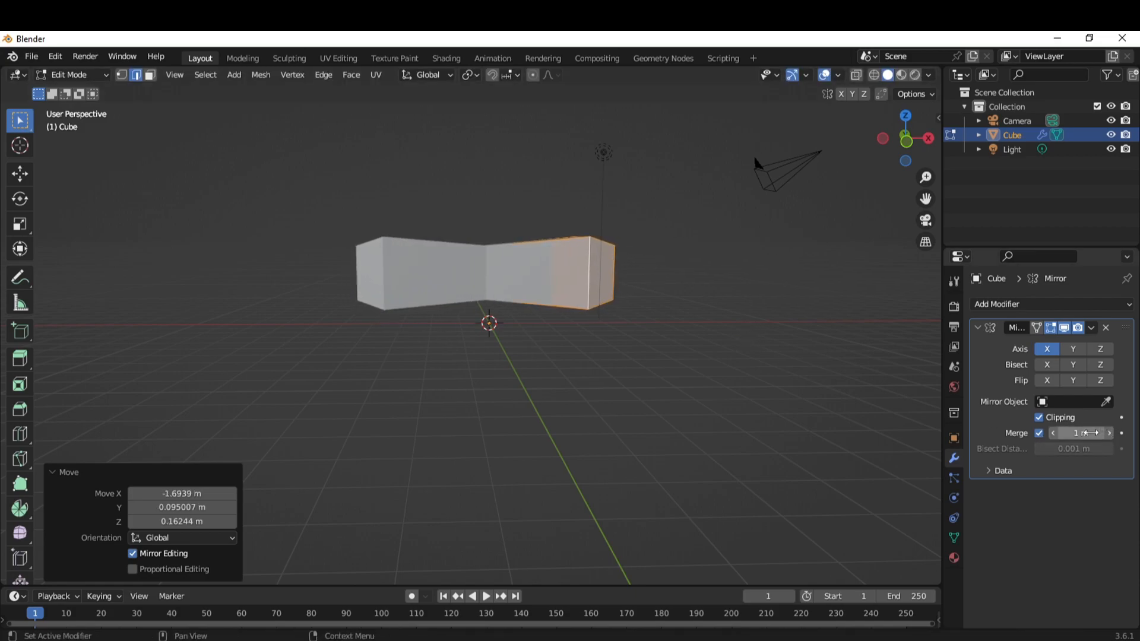
key(BackSpace)
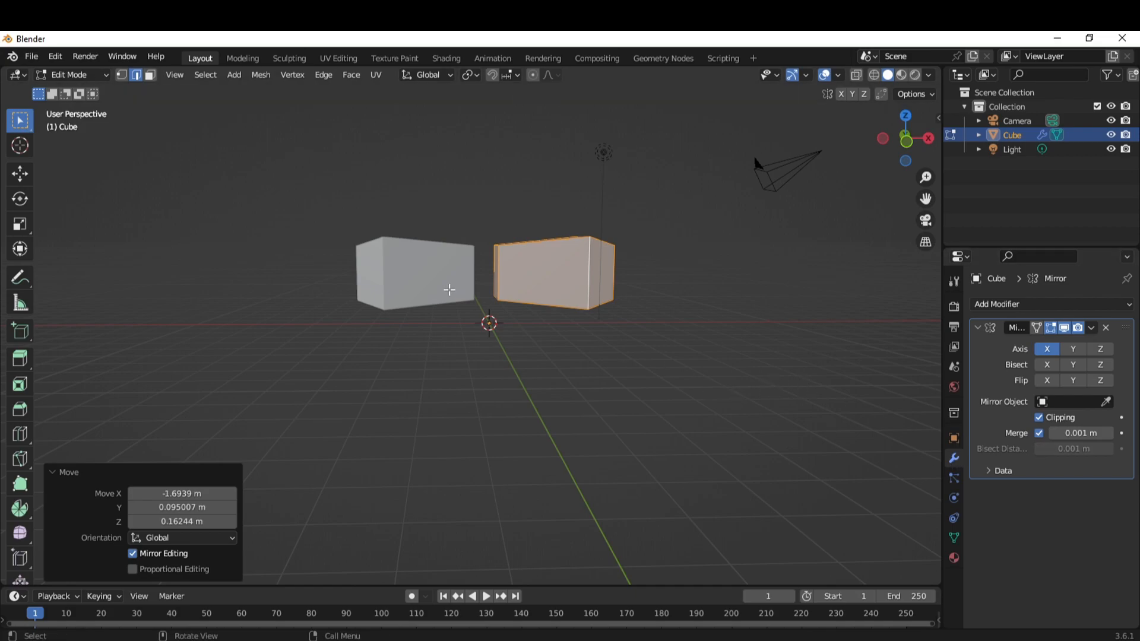
In Object Mode, add a second 2 m cube and move it about 7 m along X and 4.5 m along Z.
key(Tab)
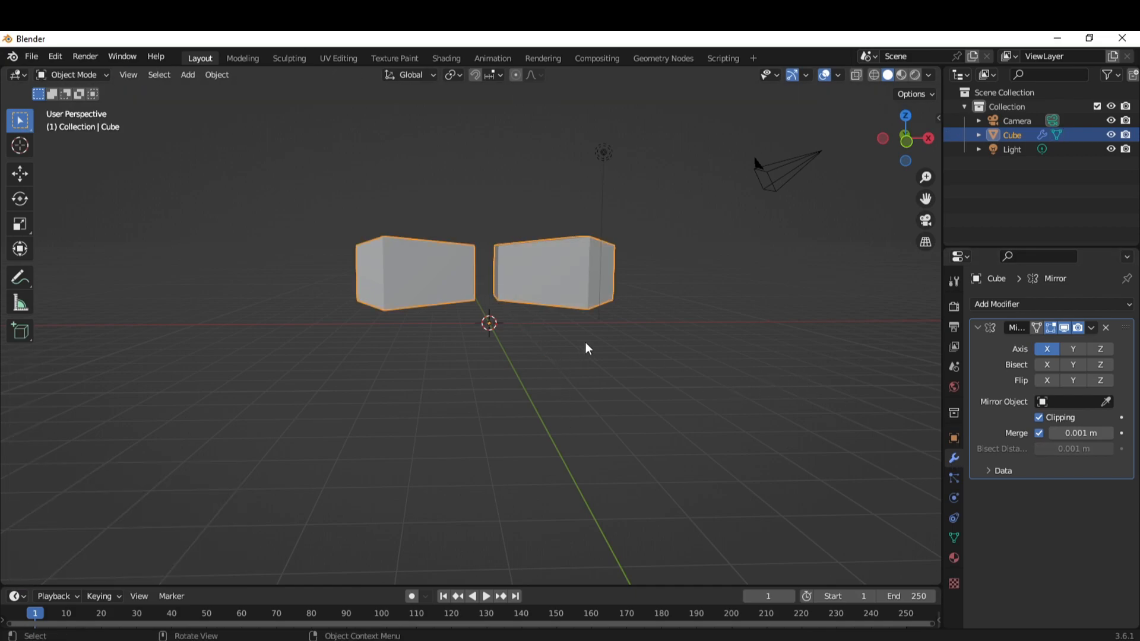
click(605, 377)
key(shift+a)
mouse_move(598, 354)
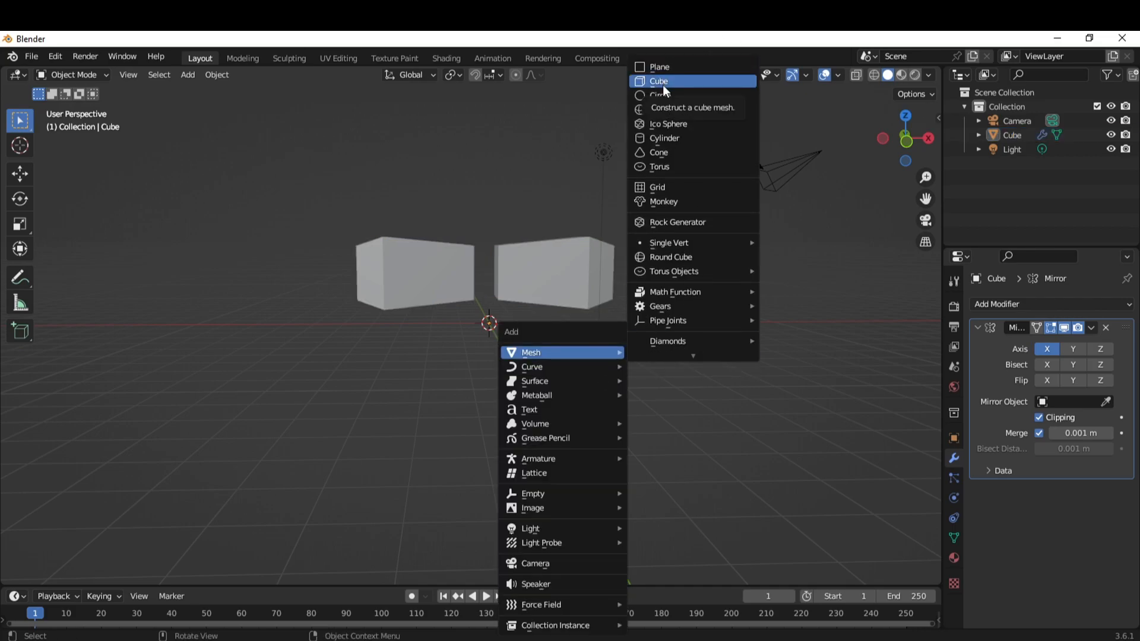
click(662, 84)
key(g)
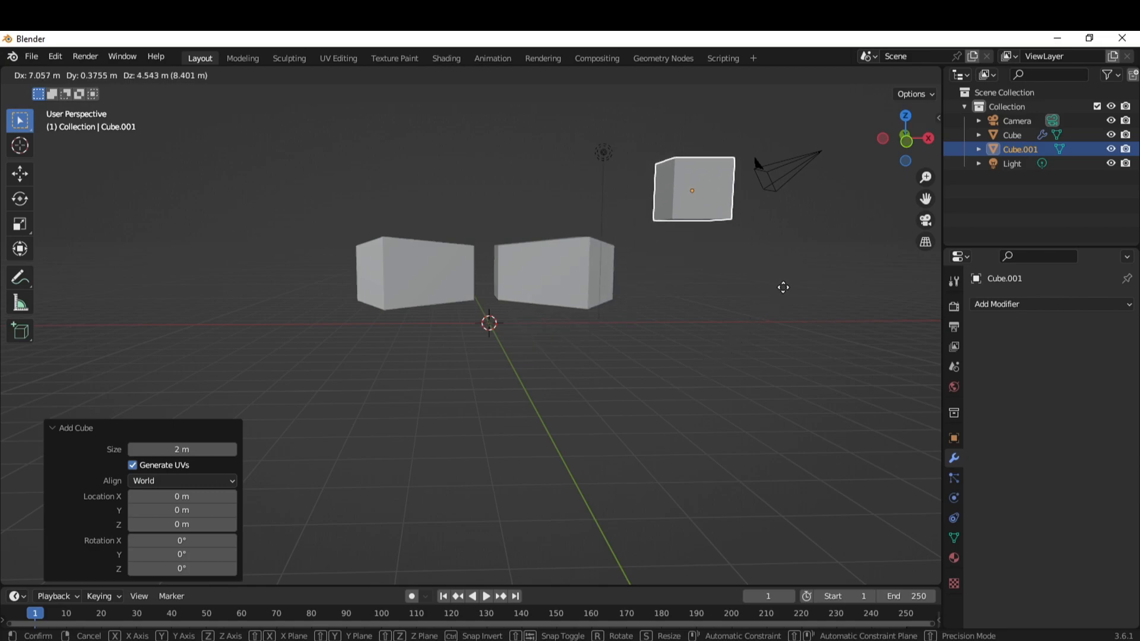
click(776, 290)
middle_drag(775, 294, 678, 370)
Select the mirrored cube and, in Edit Mode, move its mesh about 10.48 m along X, 0.36 m along Y and -0.05 m along Z.
click(491, 308)
middle_drag(492, 309, 448, 440)
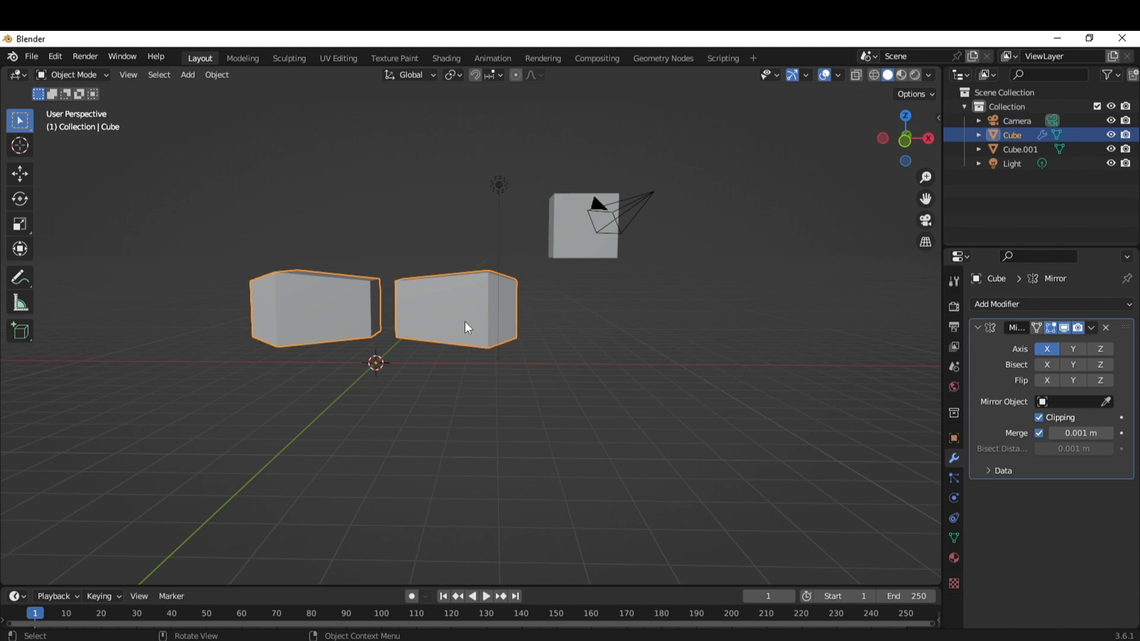
key(Tab)
key(g)
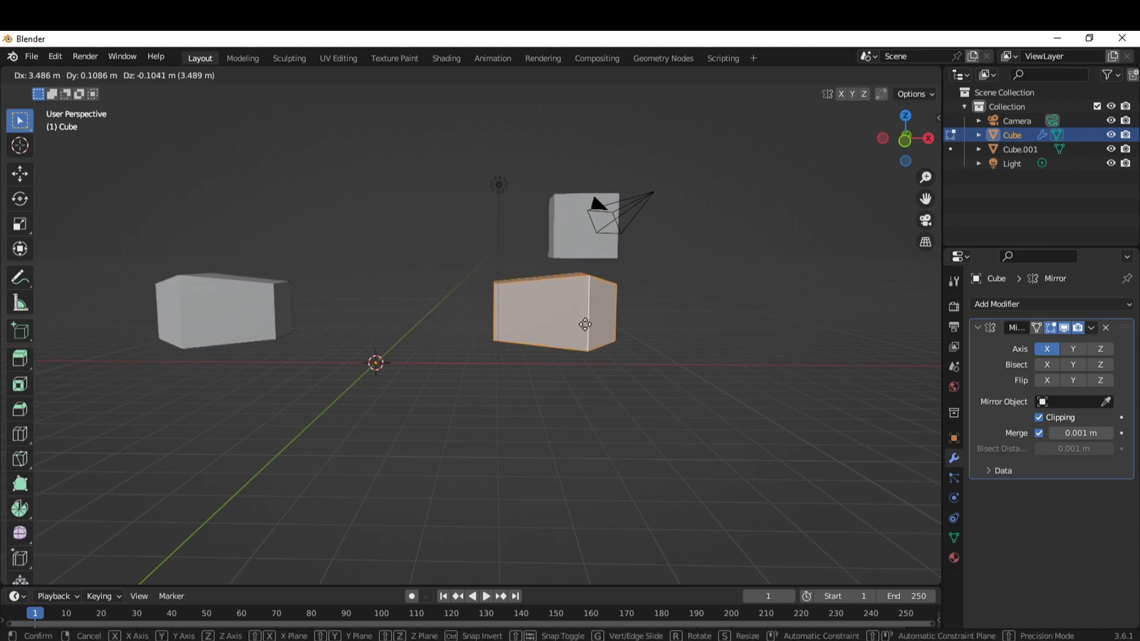
click(750, 323)
scroll(517, 399, down, 5)
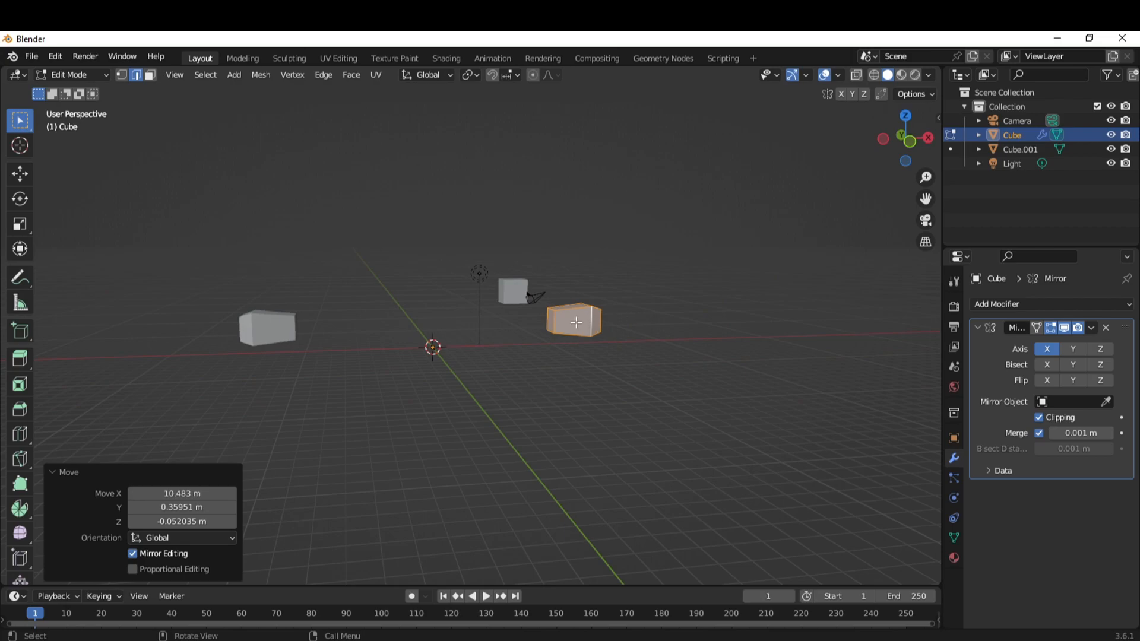
scroll(465, 451, up, 3)
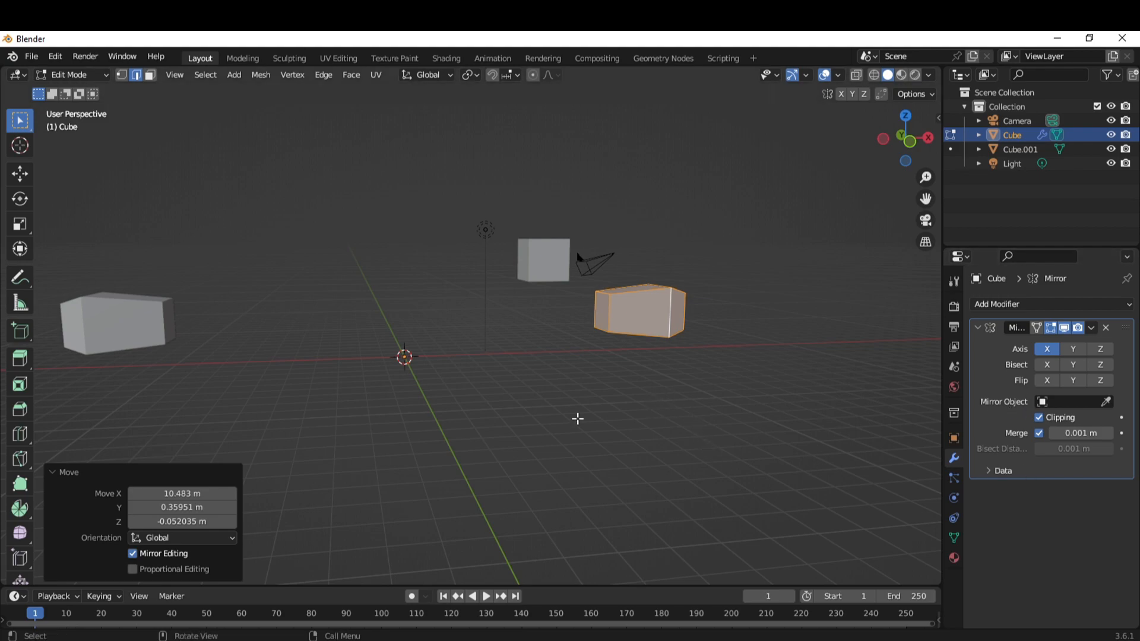
middle_drag(693, 412, 659, 410)
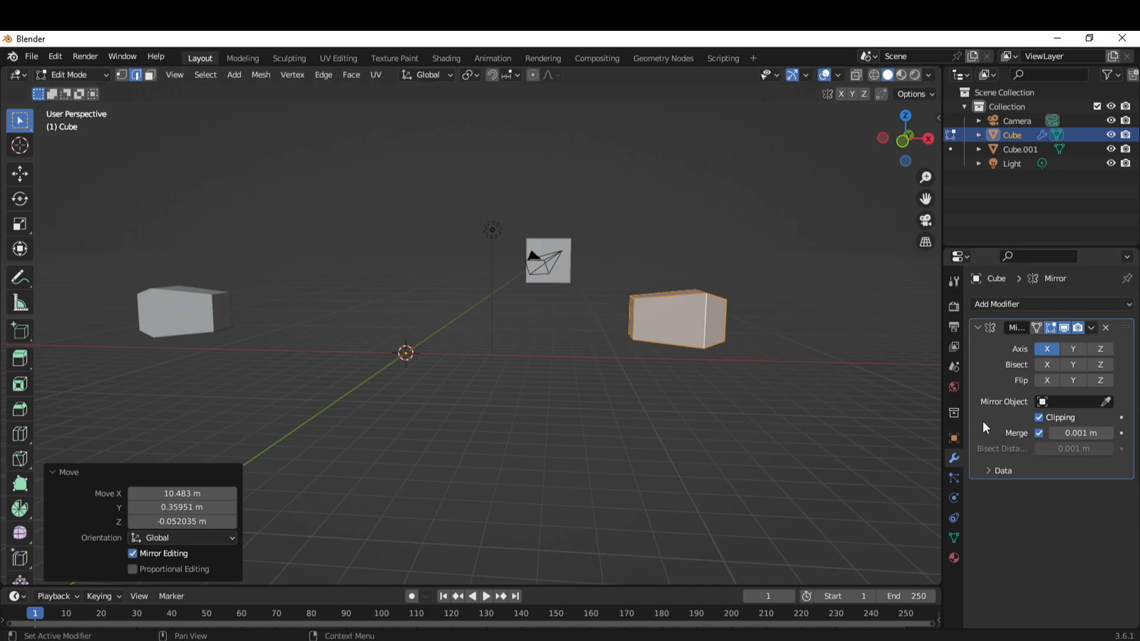
Set Cube.001 as the Mirror Object and move the mesh about -2.21 m along X, -0.29 m along Y and 0.04 m along Z.
click(1106, 402)
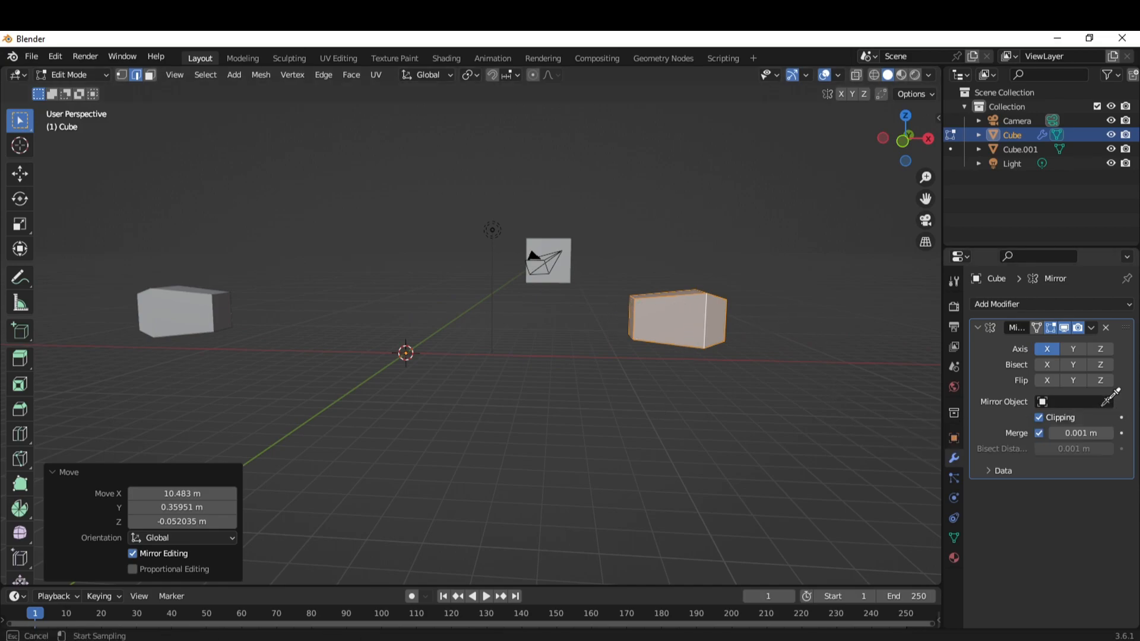
click(570, 234)
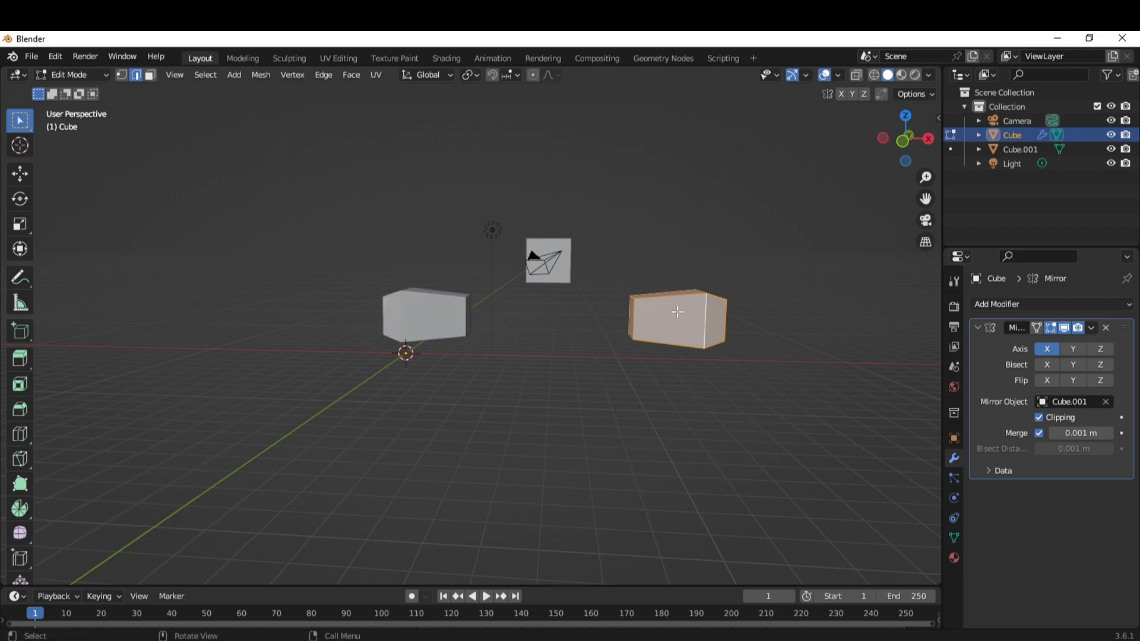
key(g)
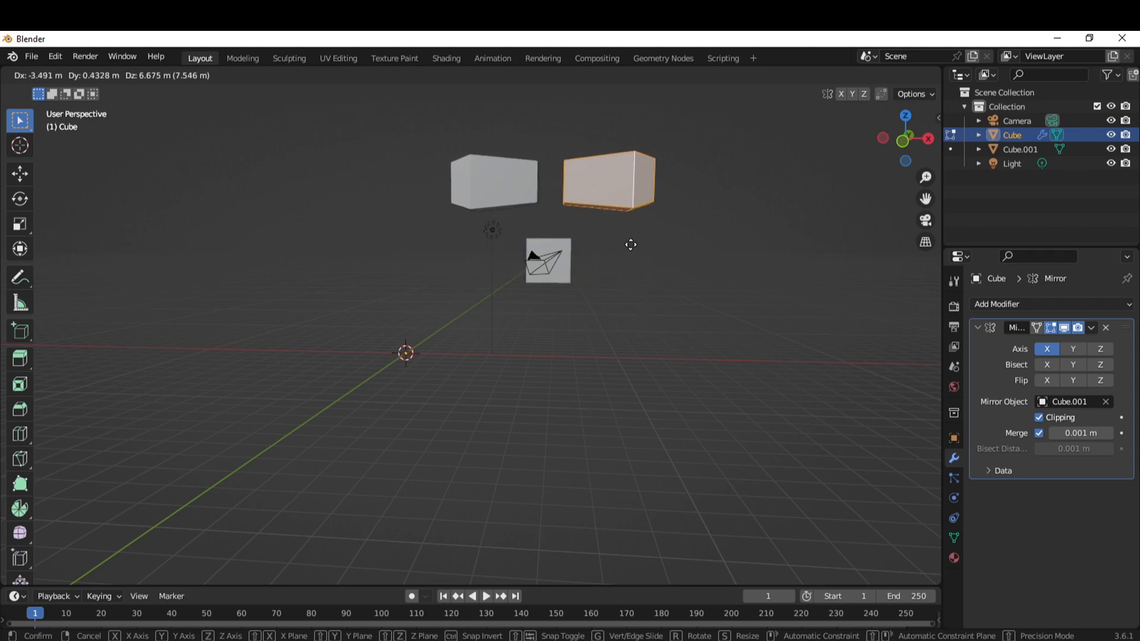
click(654, 377)
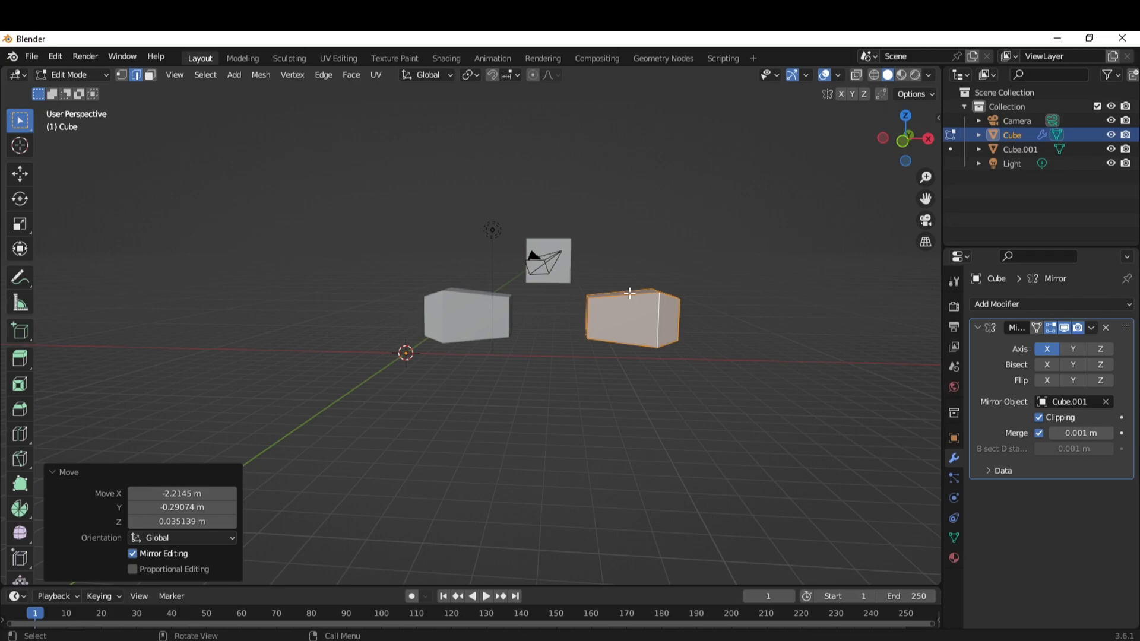
Move the mirrored cube's mesh about 0.2 m along X, 0.08 m along Y and 0.39 m along Z, and return to Object Mode.
key(g)
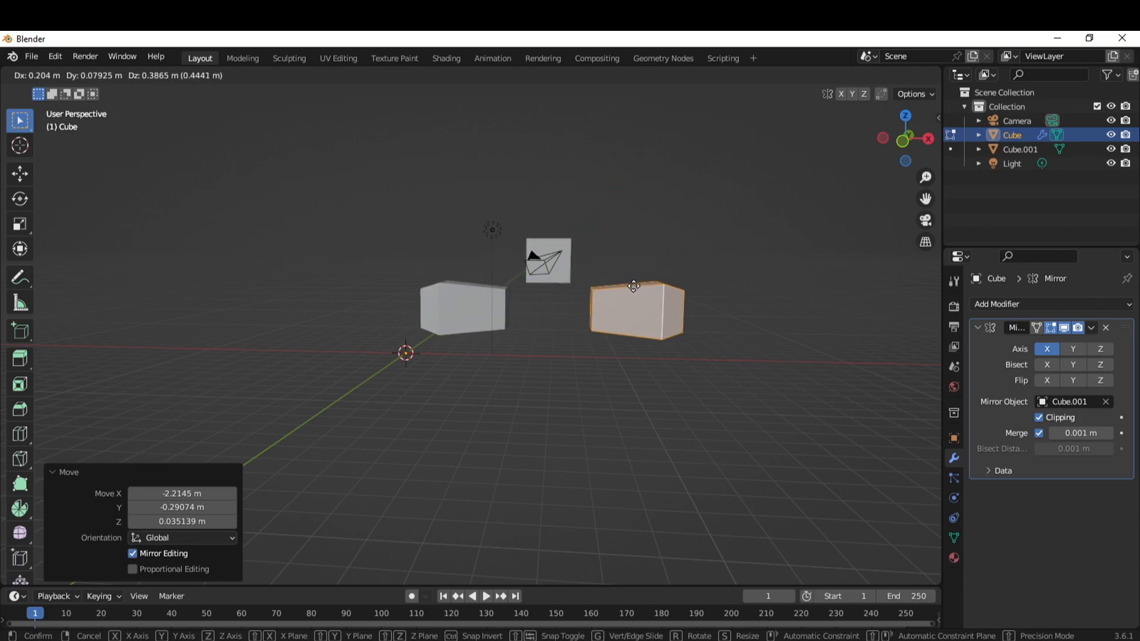
click(633, 286)
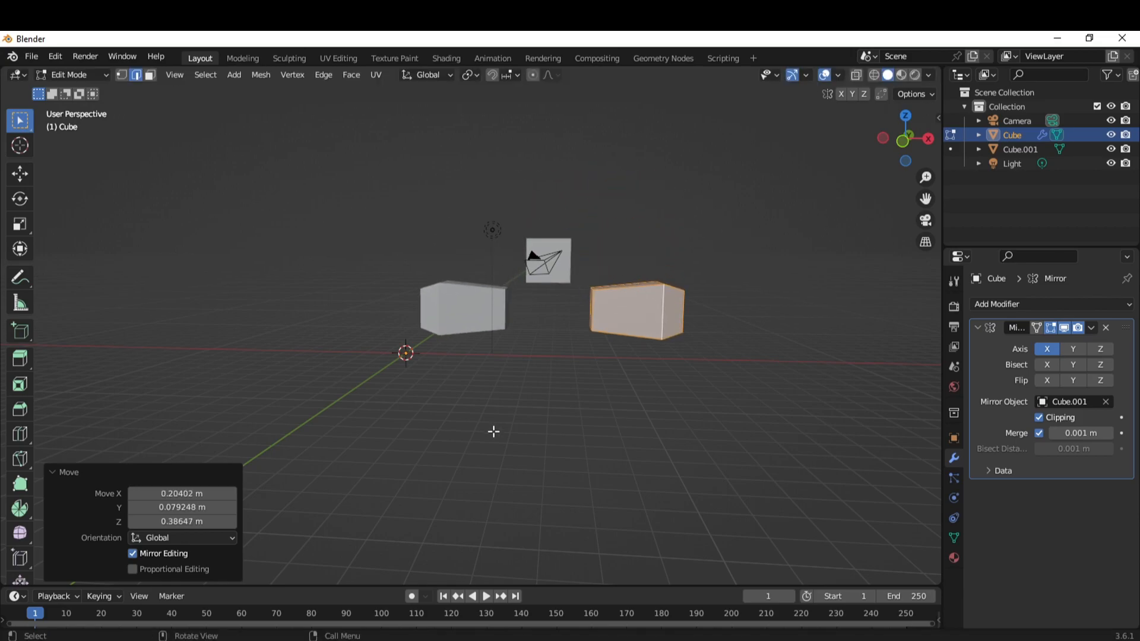
key(Tab)
Add a Plain Axes empty and move it about 7.77 m along X, 1.92 m along Y and 6.55 m along Z.
key(shift+a)
mouse_move(444, 493)
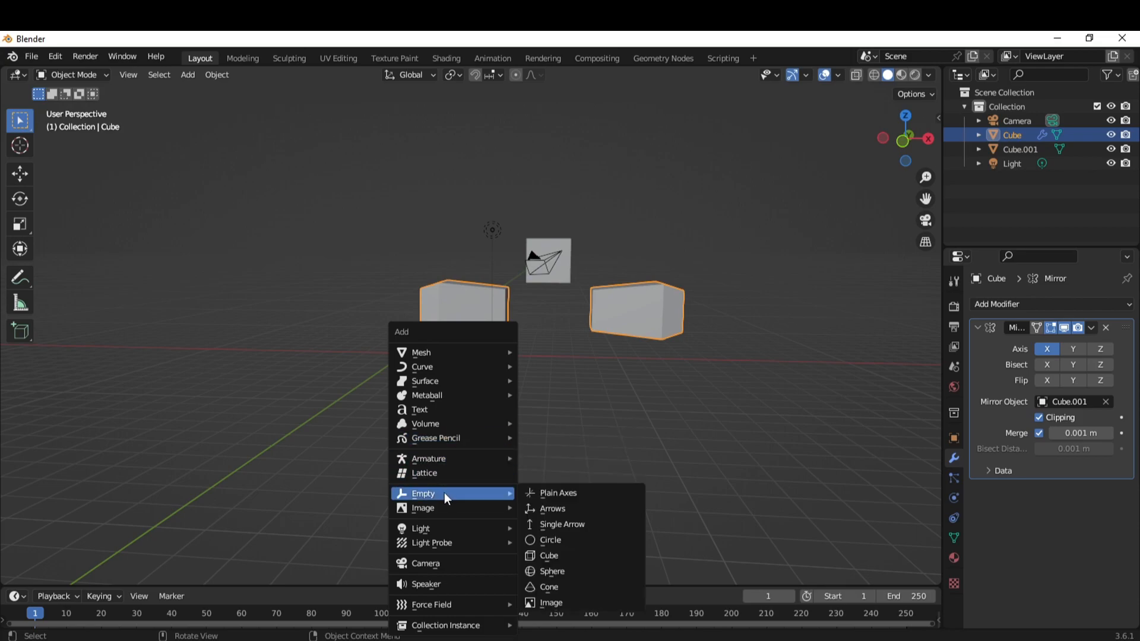
click(586, 495)
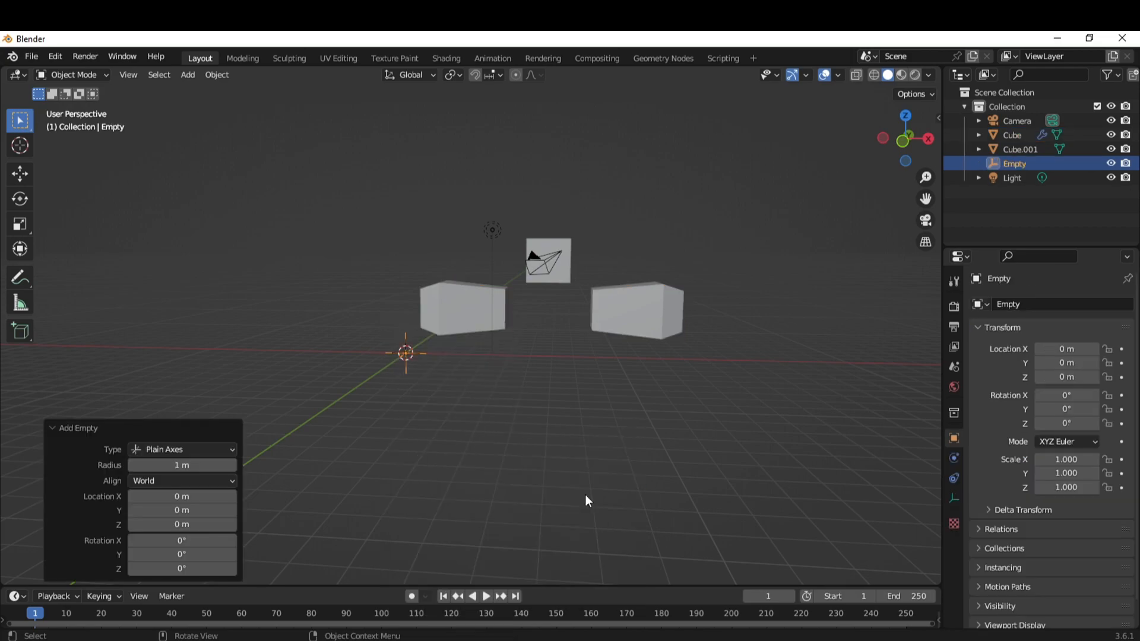
key(g)
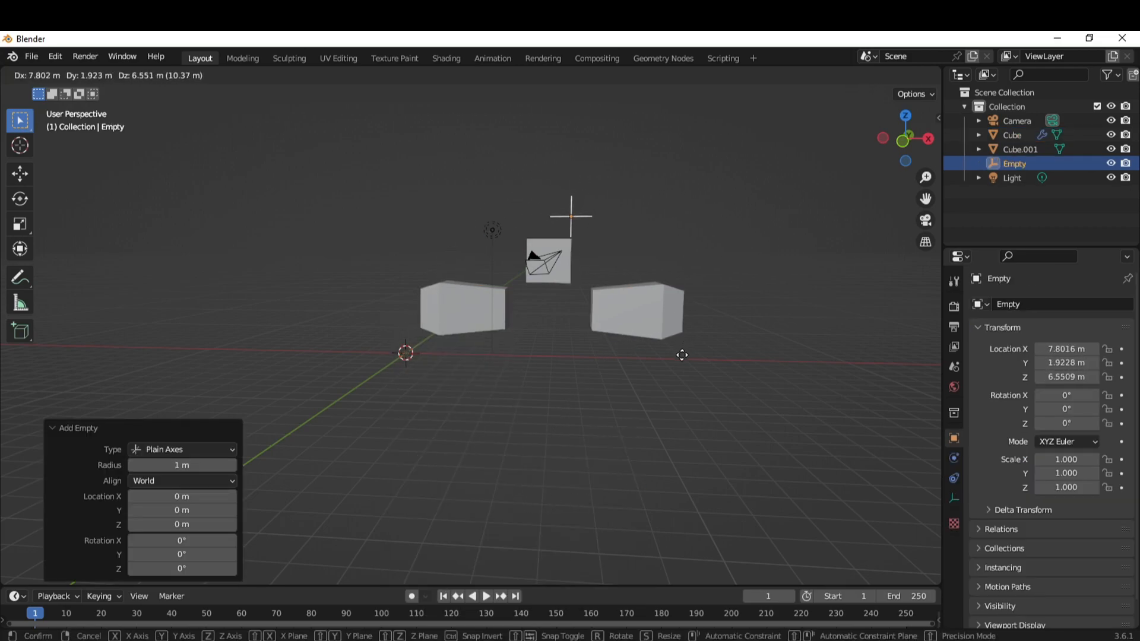
click(683, 356)
middle_drag(682, 356, 592, 322)
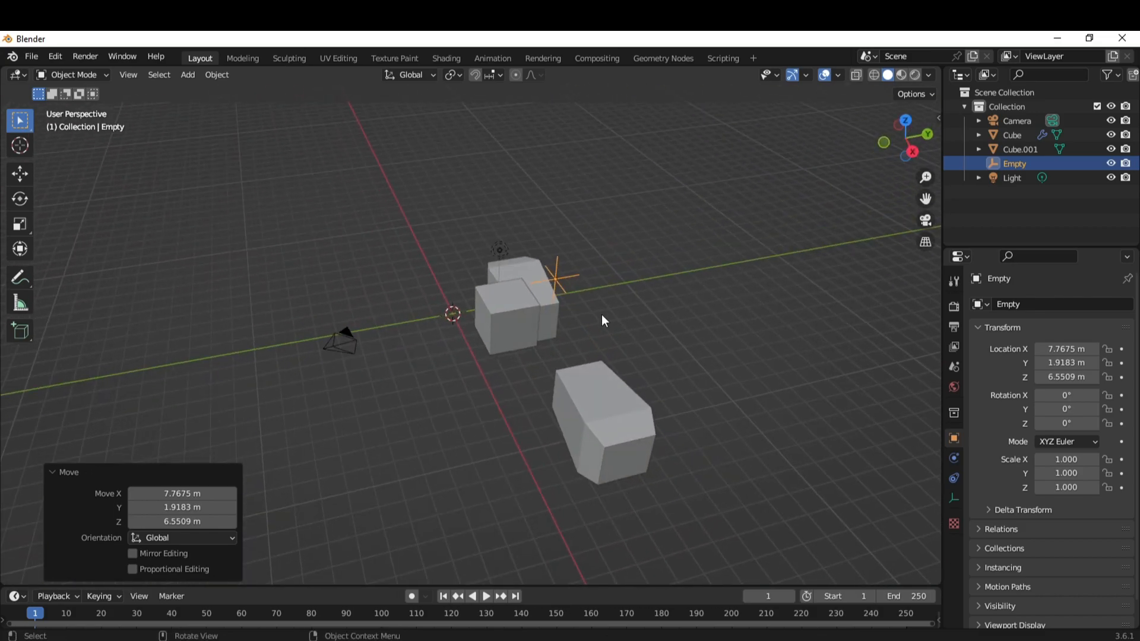
Delete the Plain Axes empty from the scene.
click(73, 74)
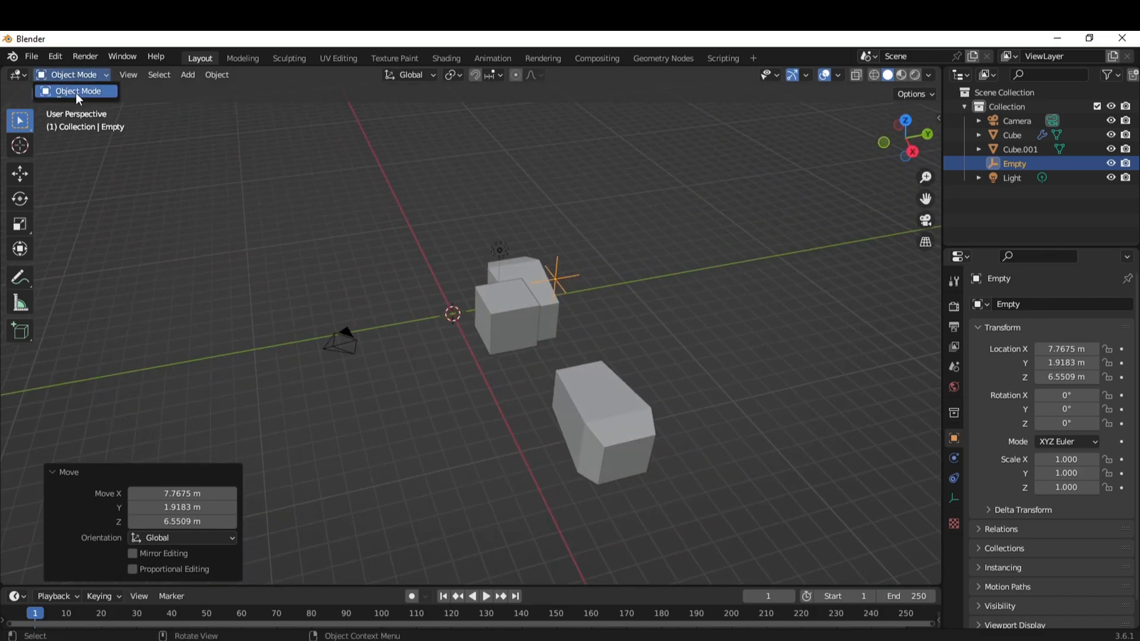
middle_drag(505, 350, 501, 439)
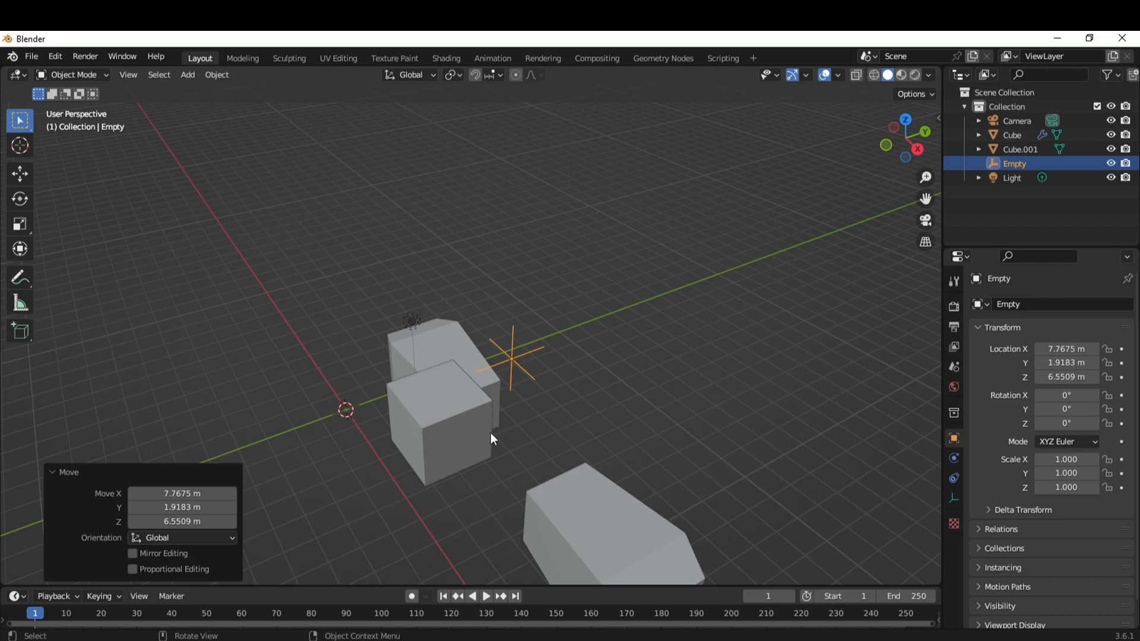
middle_drag(490, 433, 552, 426)
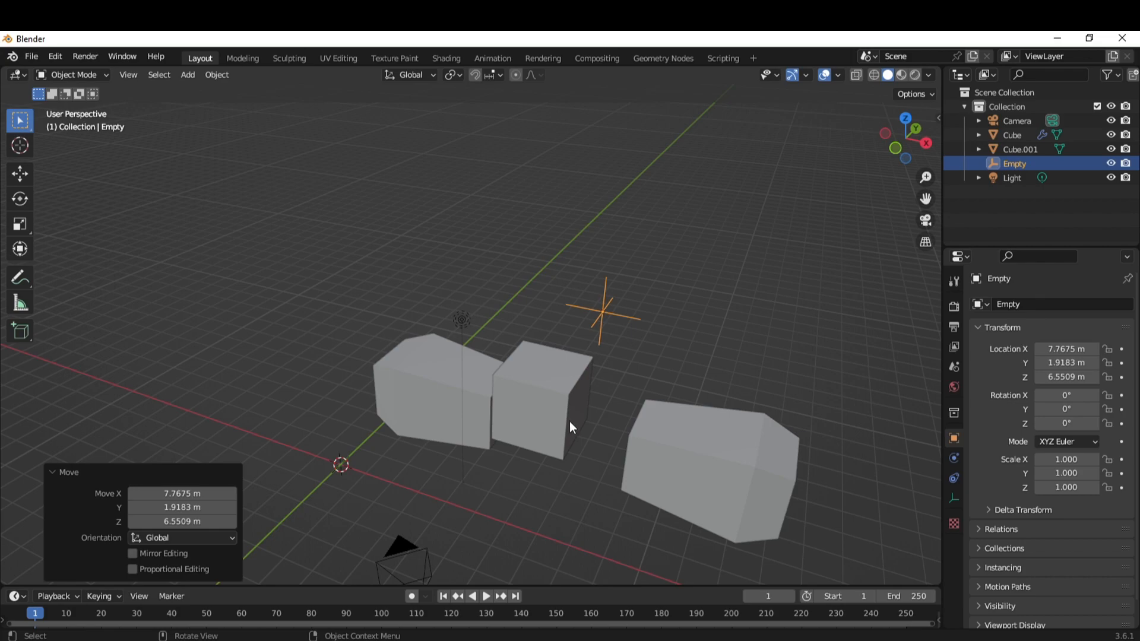
key(x)
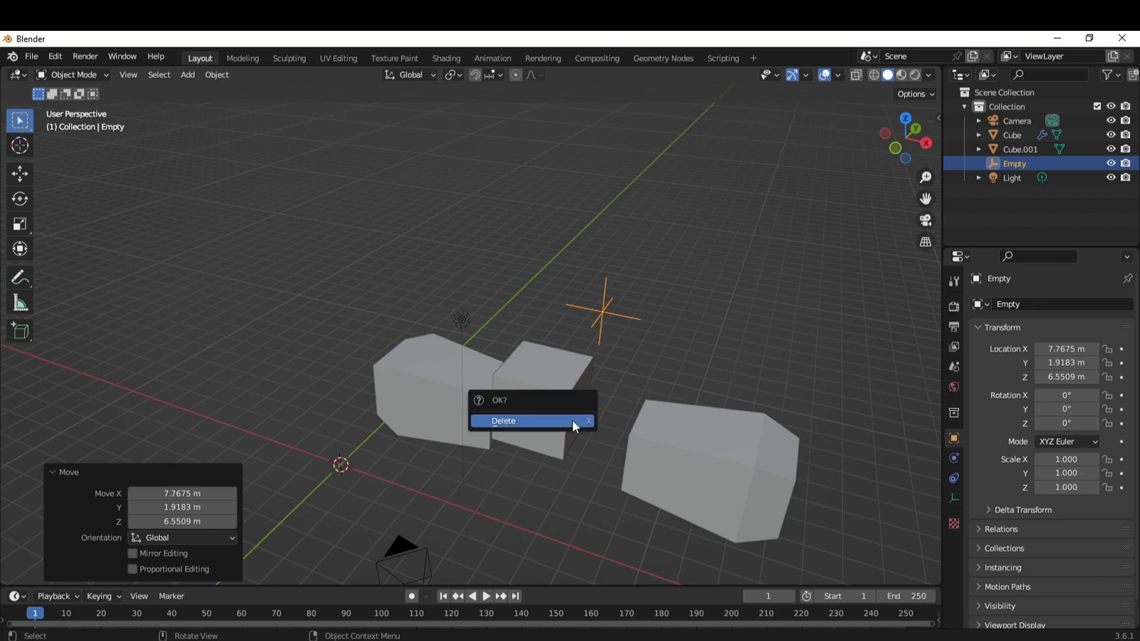
click(573, 421)
Select the mirrored cube and clear the Mirror Object of its Mirror modifier.
scroll(522, 454, down, 4)
middle_drag(518, 454, 535, 399)
click(519, 325)
click(568, 369)
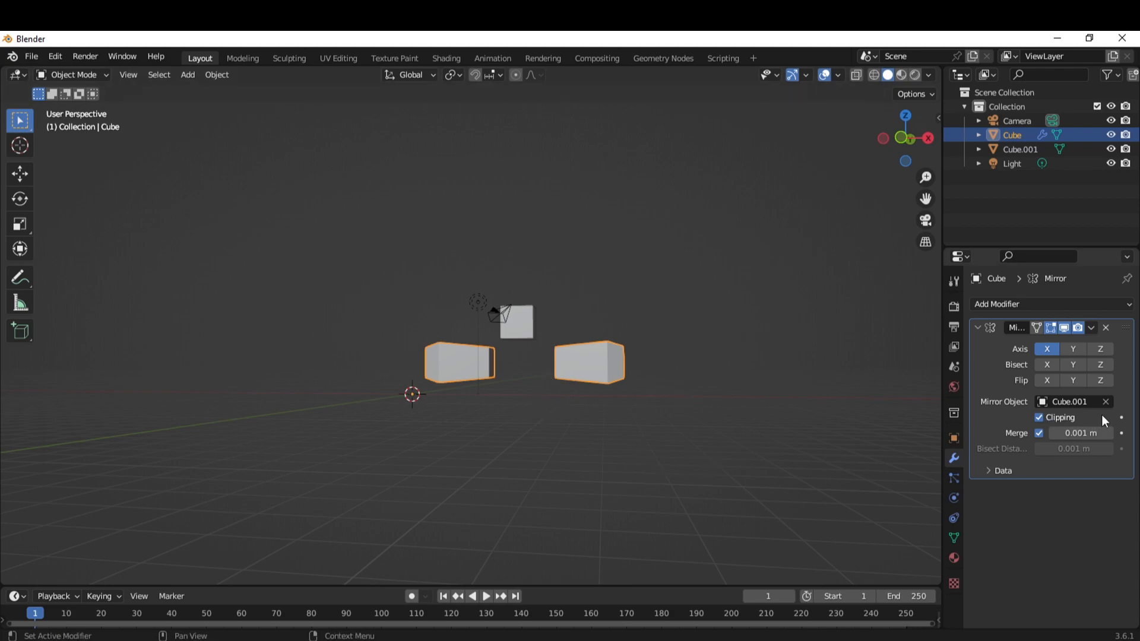
middle_drag(624, 393, 641, 410)
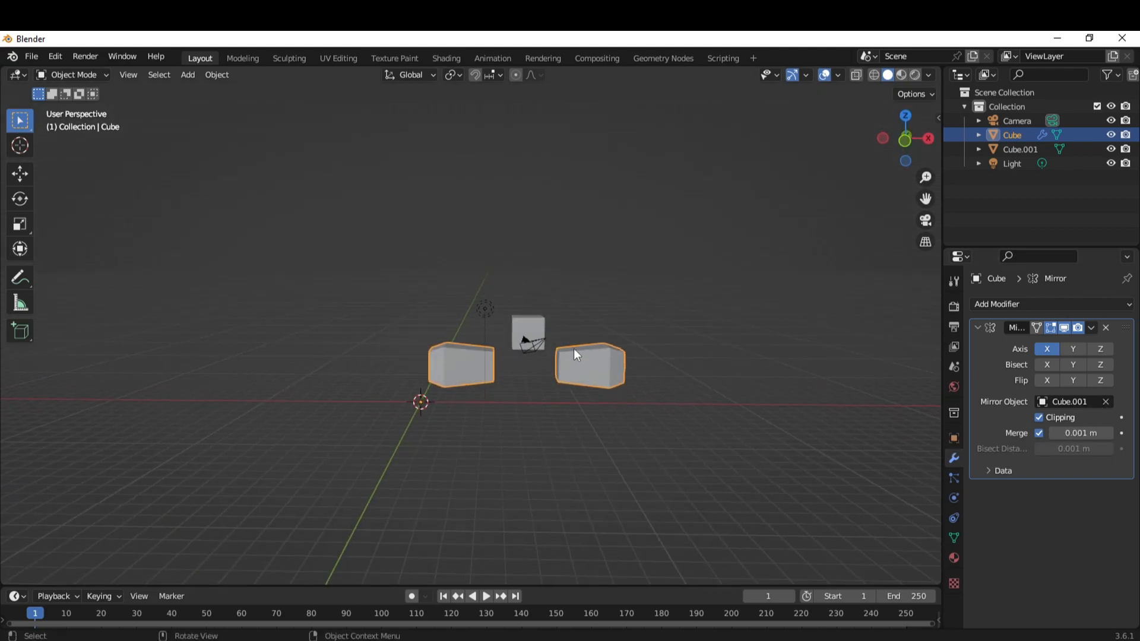
click(1105, 402)
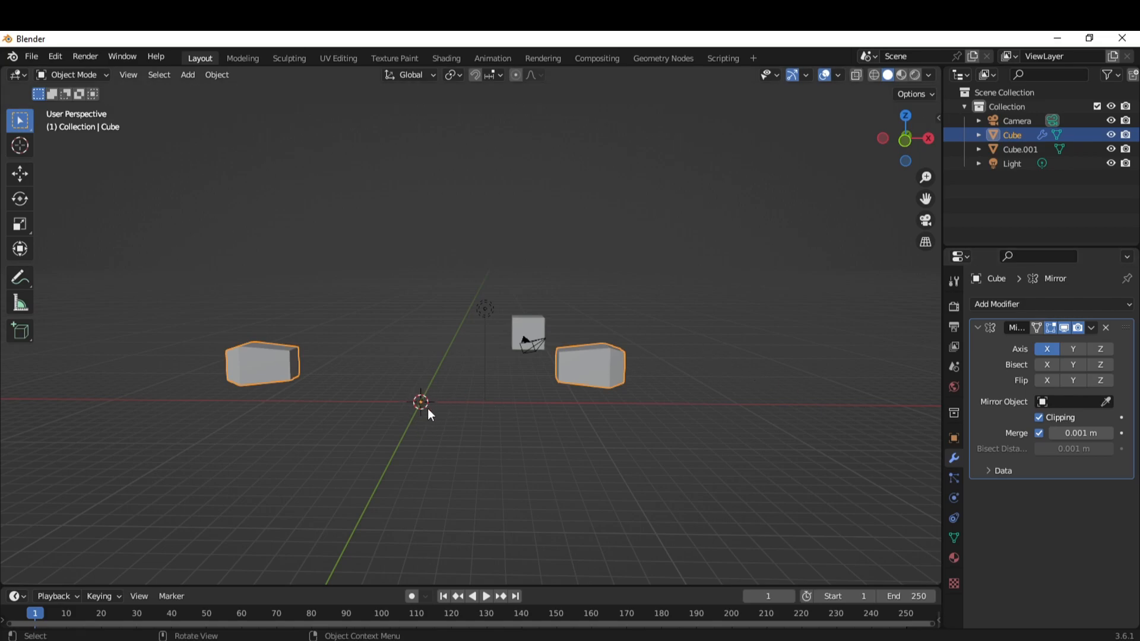
Delete the second cube, Cube.001, from the scene.
click(544, 324)
key(x)
click(546, 321)
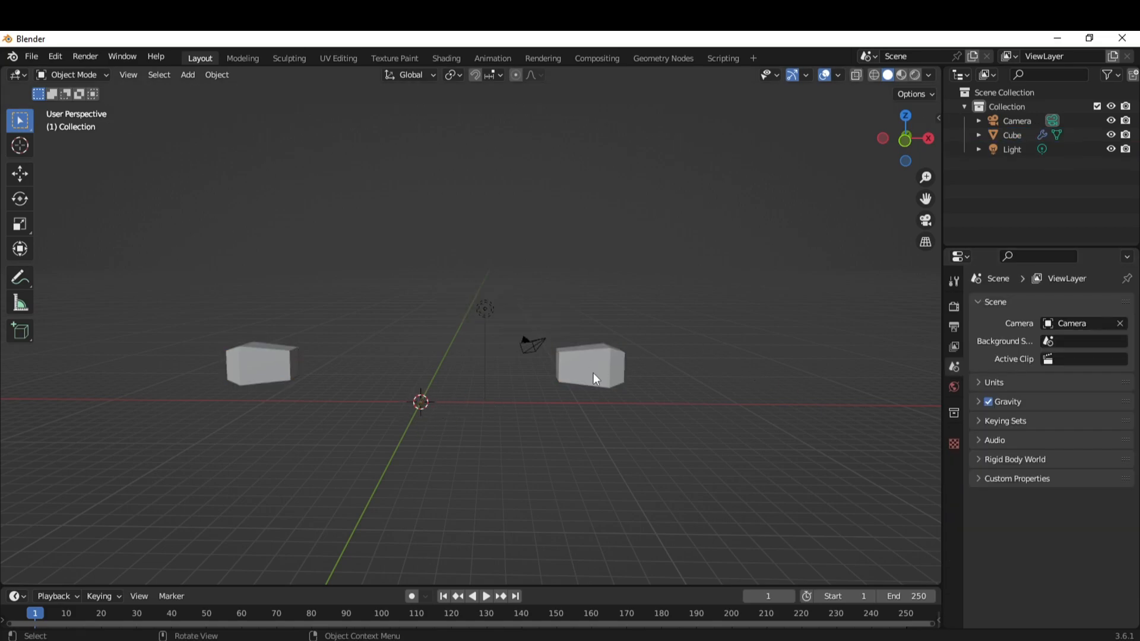
In Edit Mode, move the mirrored cube's mesh about -8.97 m along X, -0.51 m along Y and -1.76 m along Z, and return to Object Mode.
click(593, 372)
key(Tab)
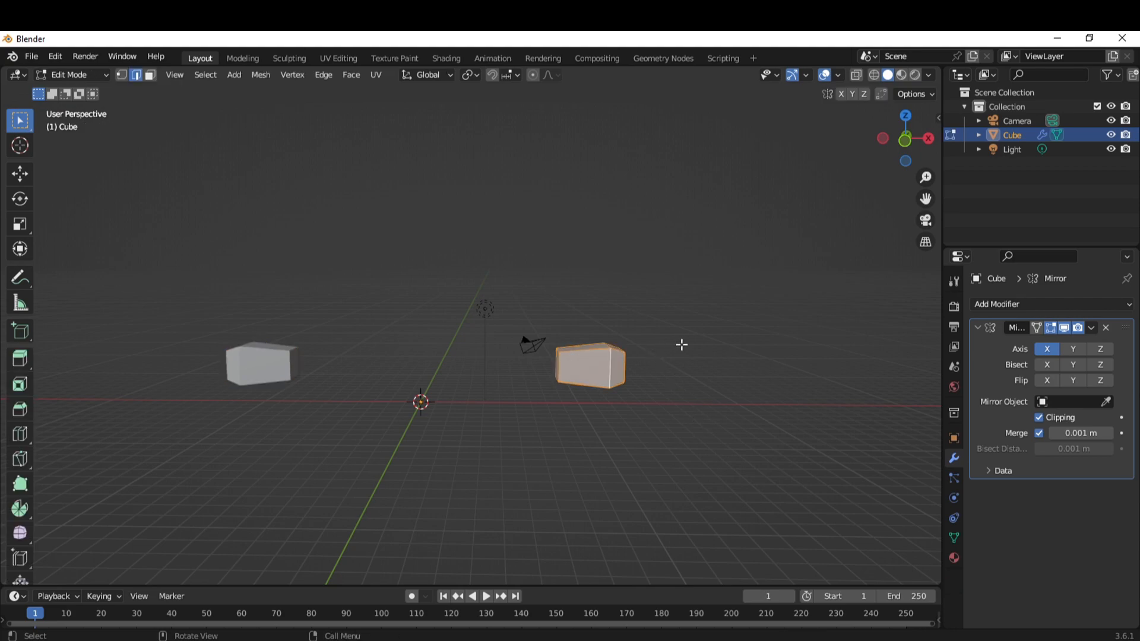
key(g)
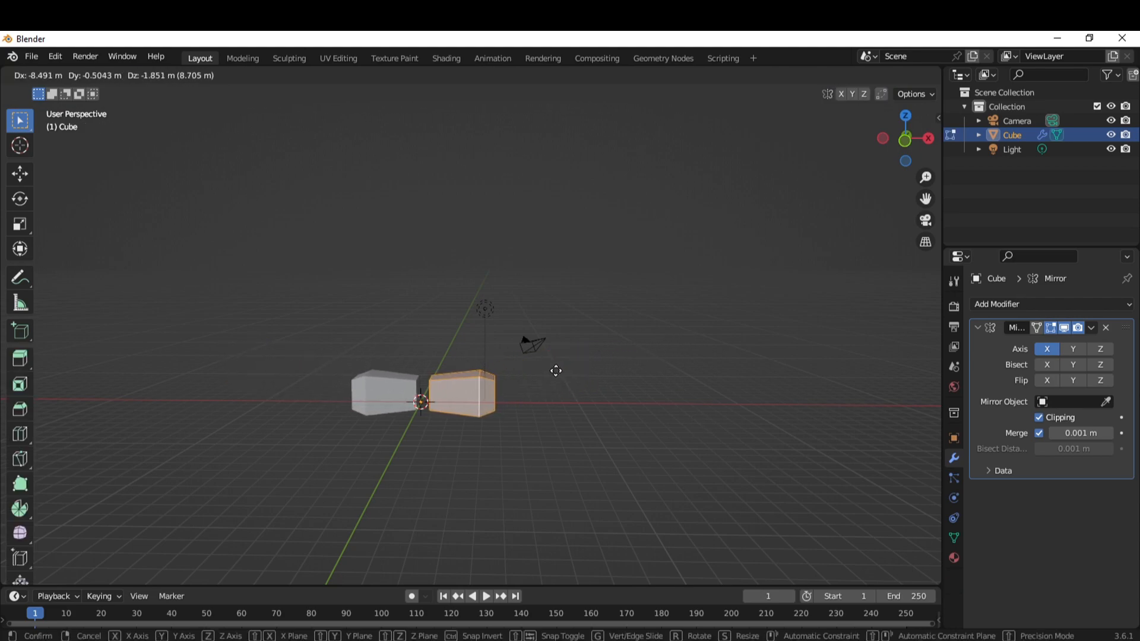
click(551, 370)
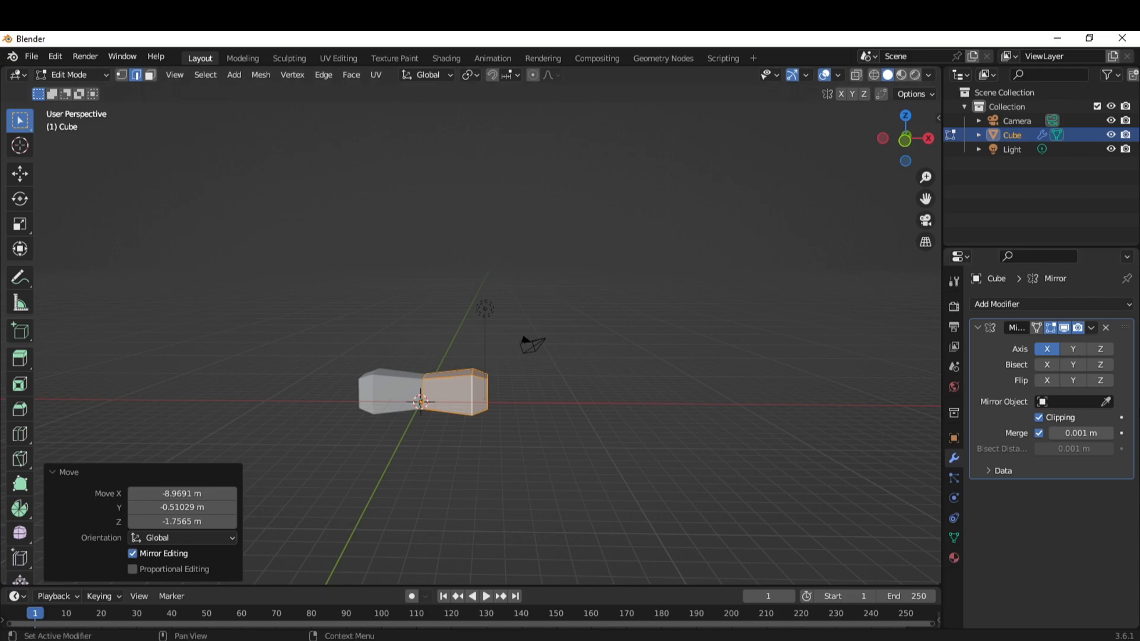
scroll(593, 420, up, 10)
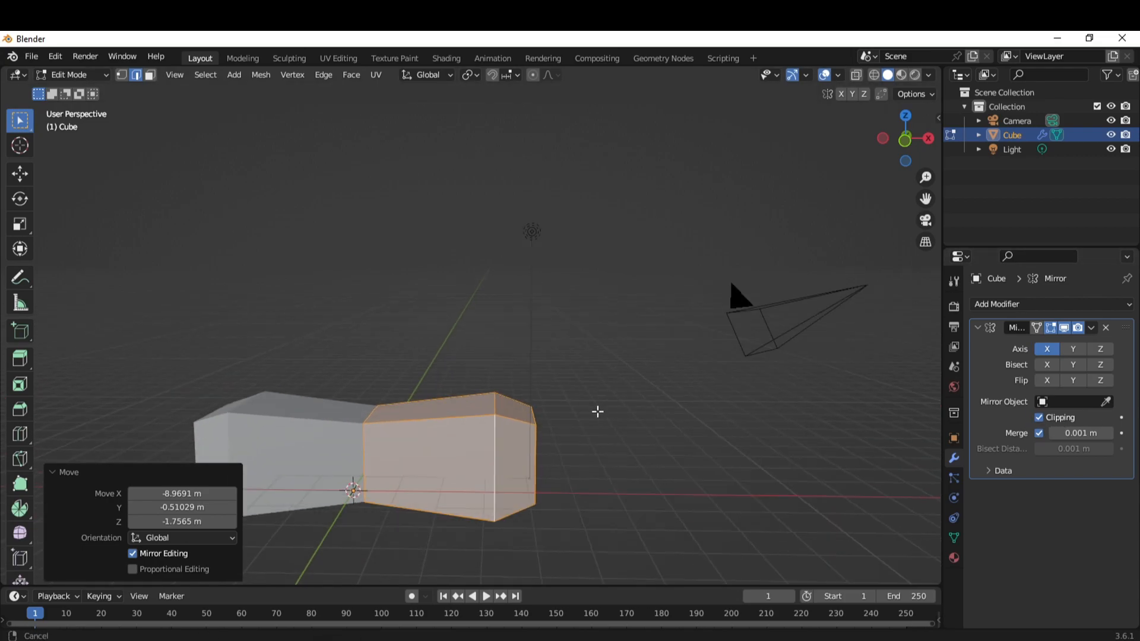
key(Tab)
Add a Subdivision Surface modifier to the mirrored cube.
scroll(656, 408, down, 5)
middle_drag(616, 429, 629, 406)
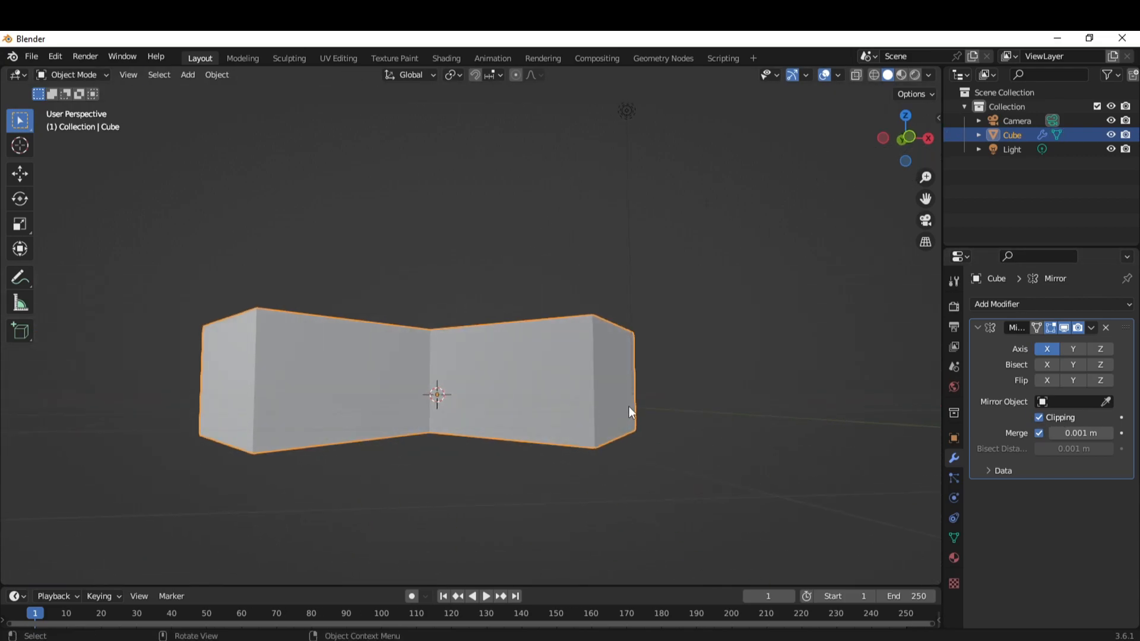
click(1006, 308)
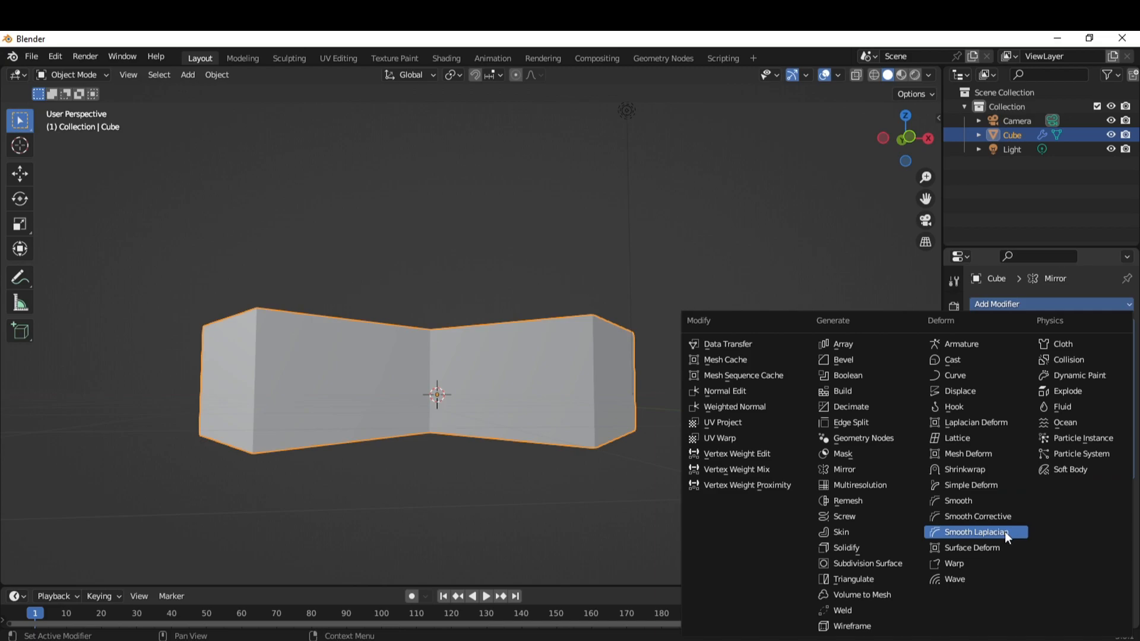
click(850, 565)
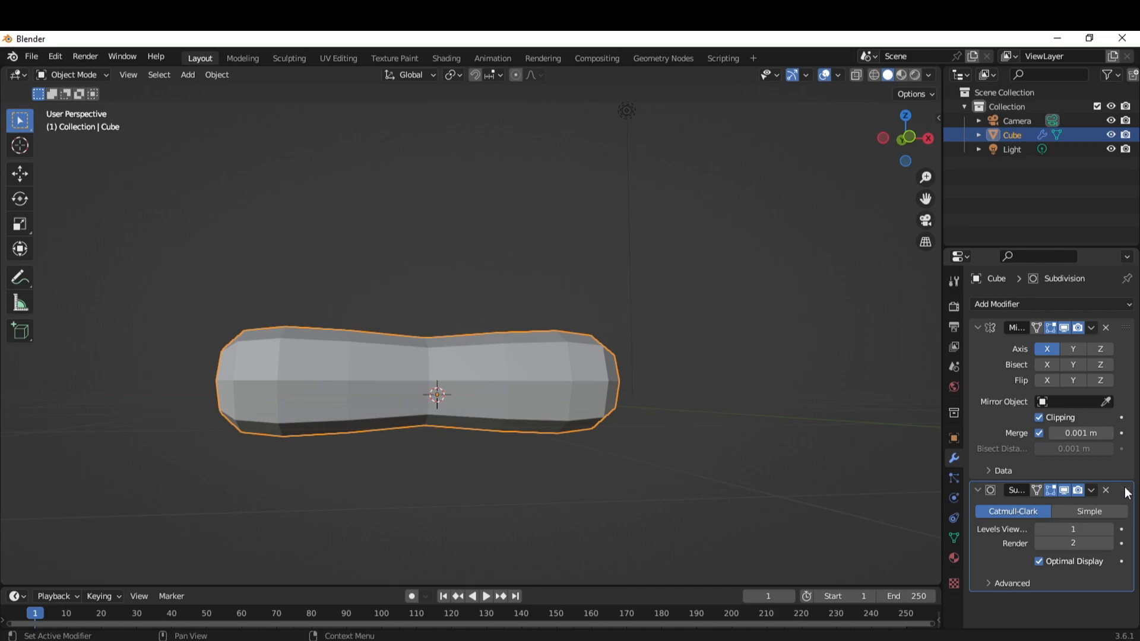
Place the Subdivision modifier above the Mirror modifier in the stack and inspect both halves, including in Edit Mode.
drag(1128, 492, 1121, 310)
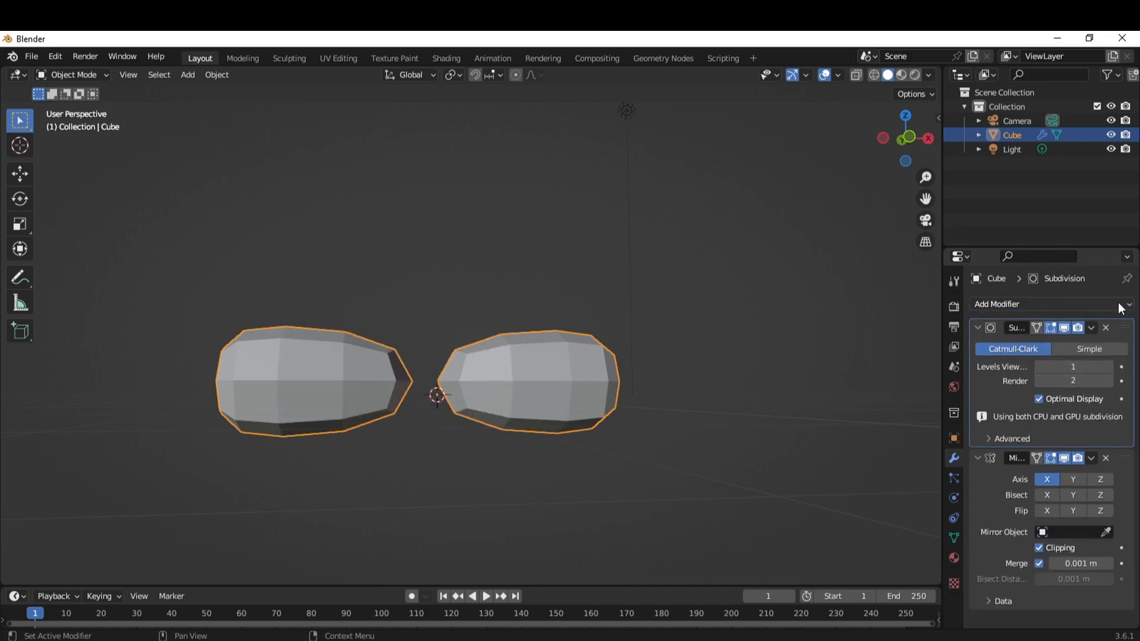
middle_drag(539, 370, 417, 407)
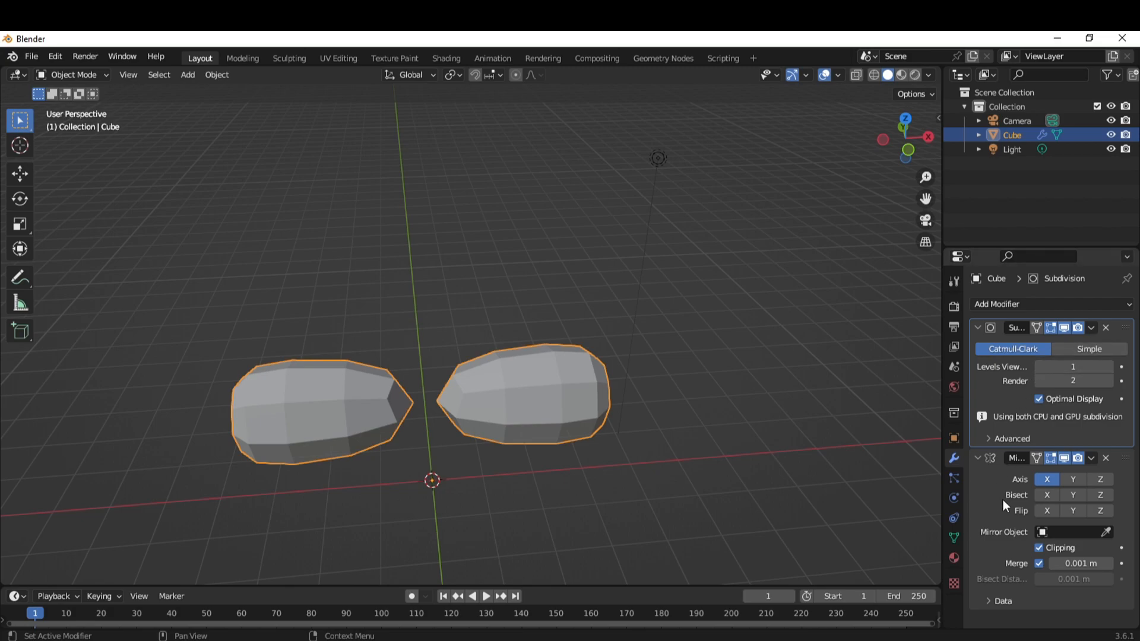
middle_drag(800, 461, 612, 380)
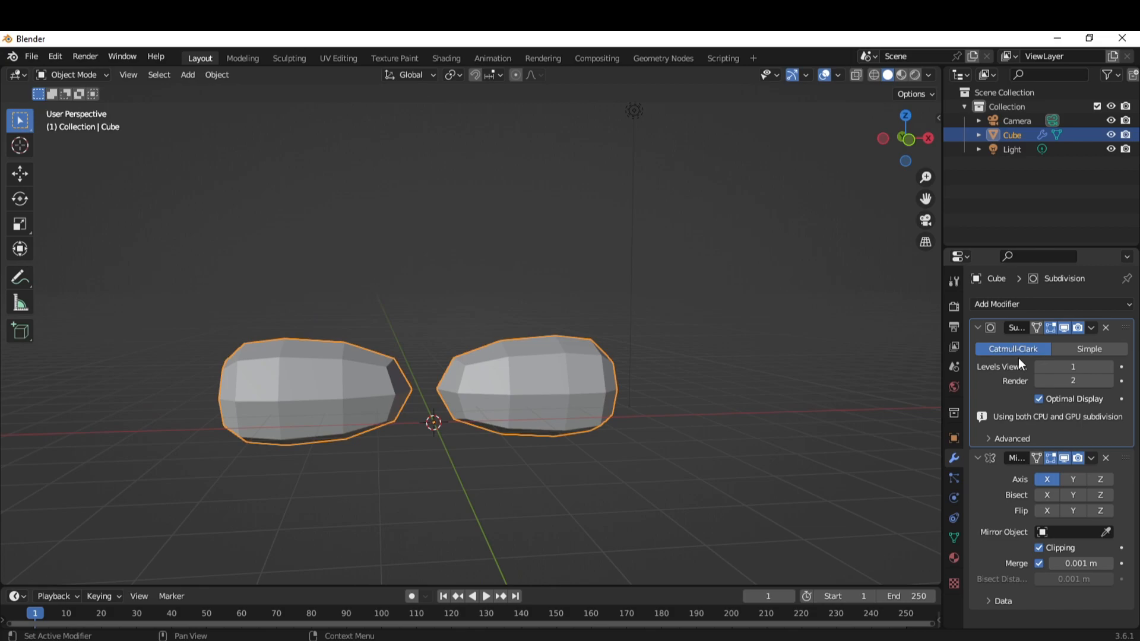
key(Tab)
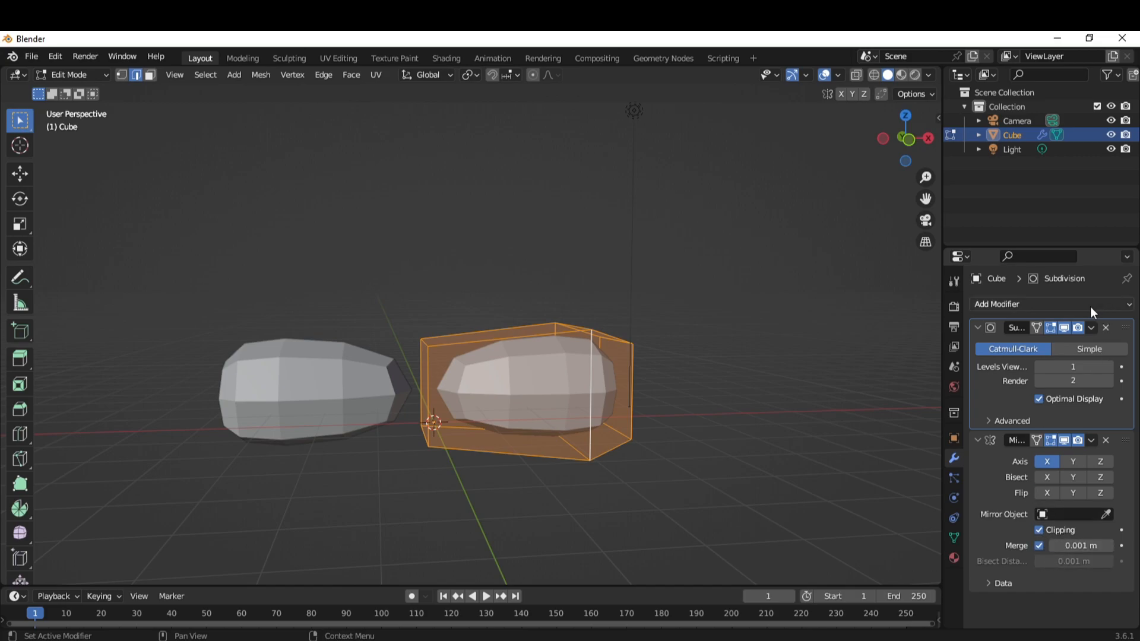
key(Tab)
Try a Merge distance of 1 m on the Mirror modifier and reset it to 0.001 m.
drag(1074, 545, 1122, 545)
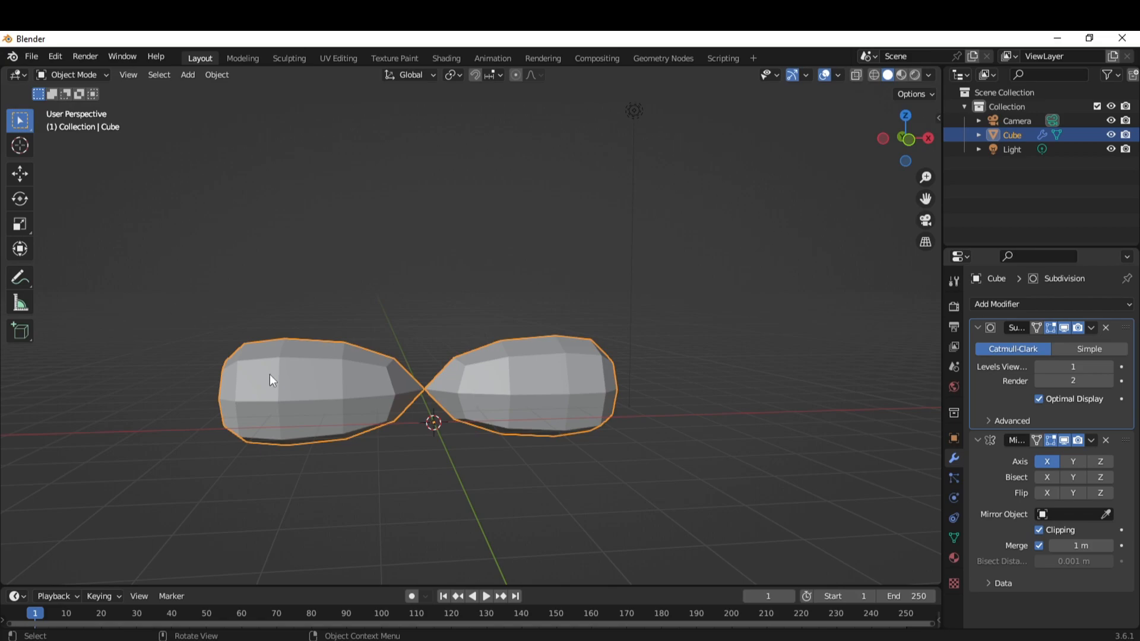
drag(1079, 545, 1072, 545)
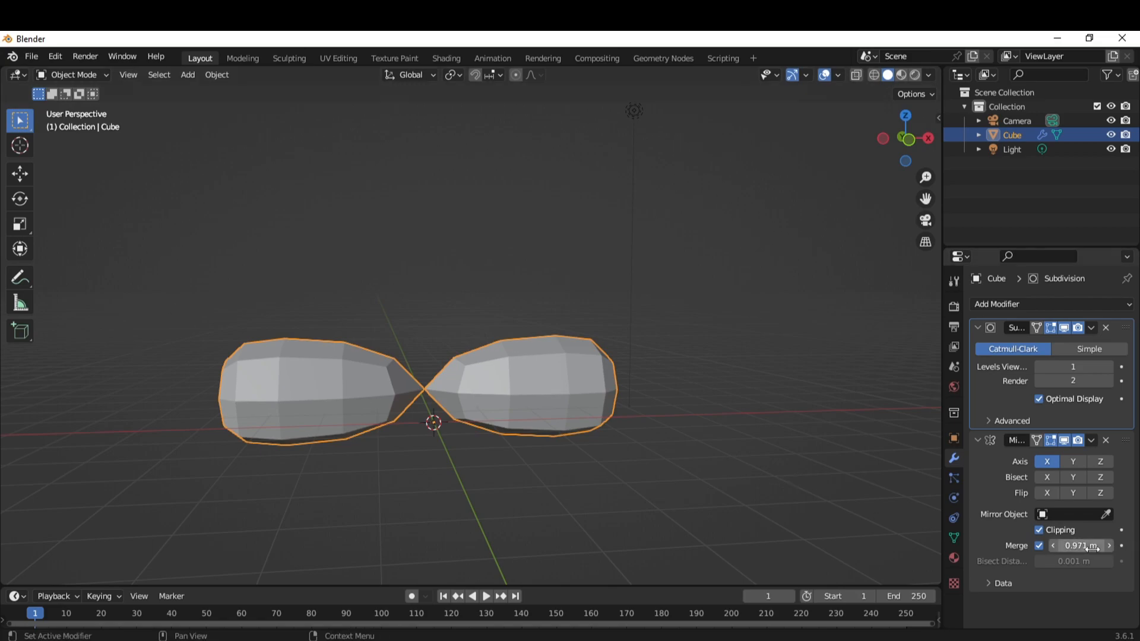
key(BackSpace)
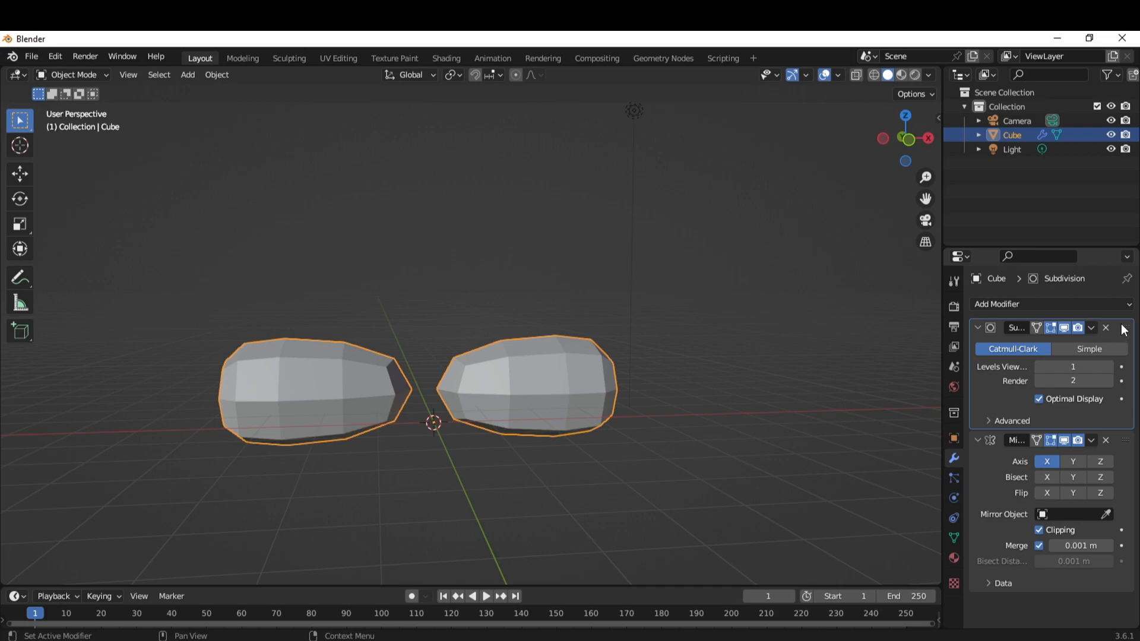
Place the Subdivision modifier back below the Mirror modifier and check the shape in Edit Mode.
drag(1124, 329, 1124, 582)
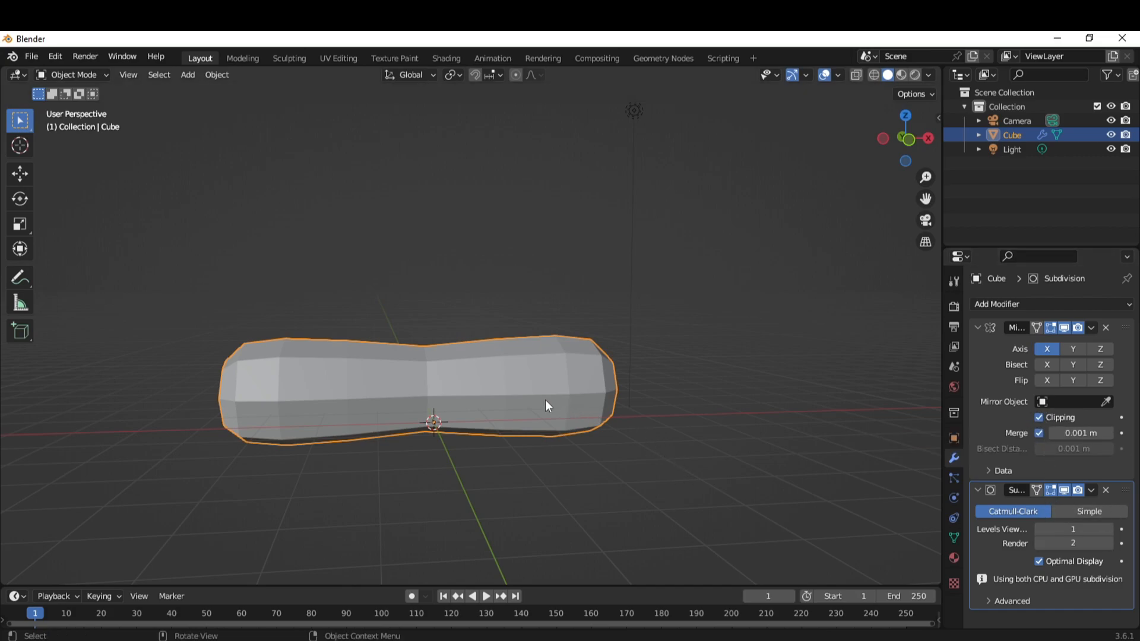
key(Tab)
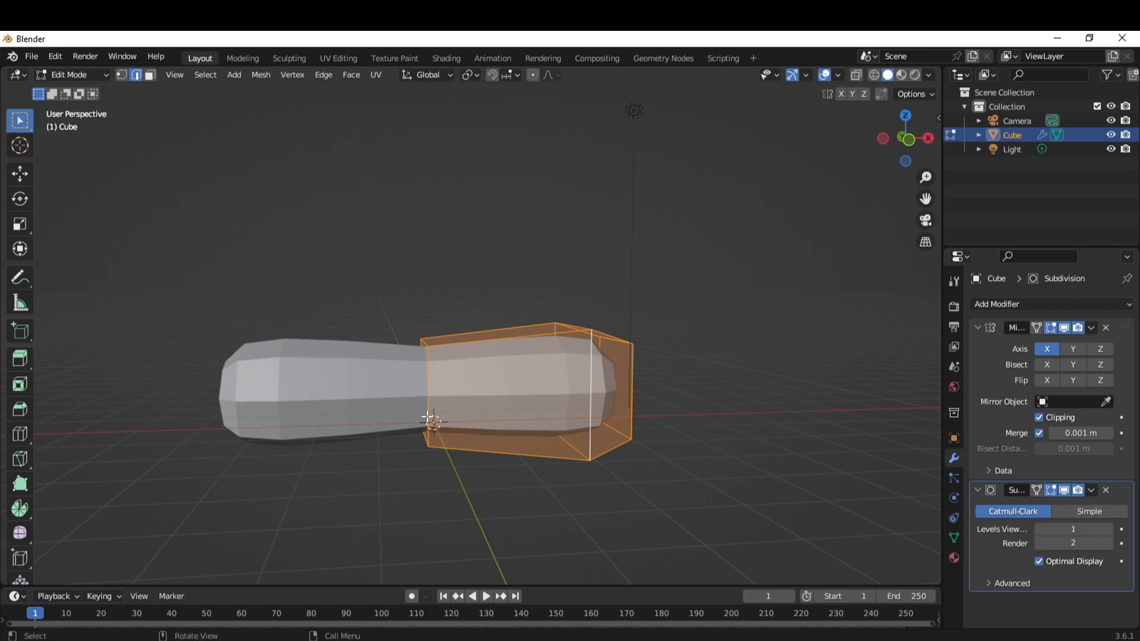
key(Tab)
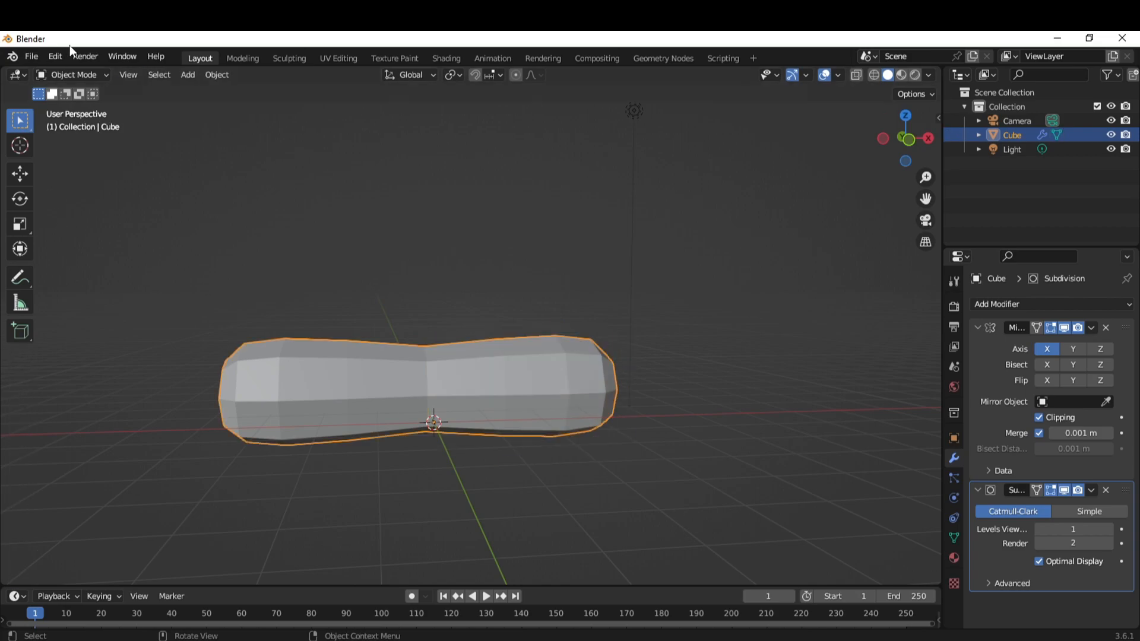
Apply Shade Smooth to the mirrored object and set the Subdivision modifier's viewport levels to 2.
right_click(498, 385)
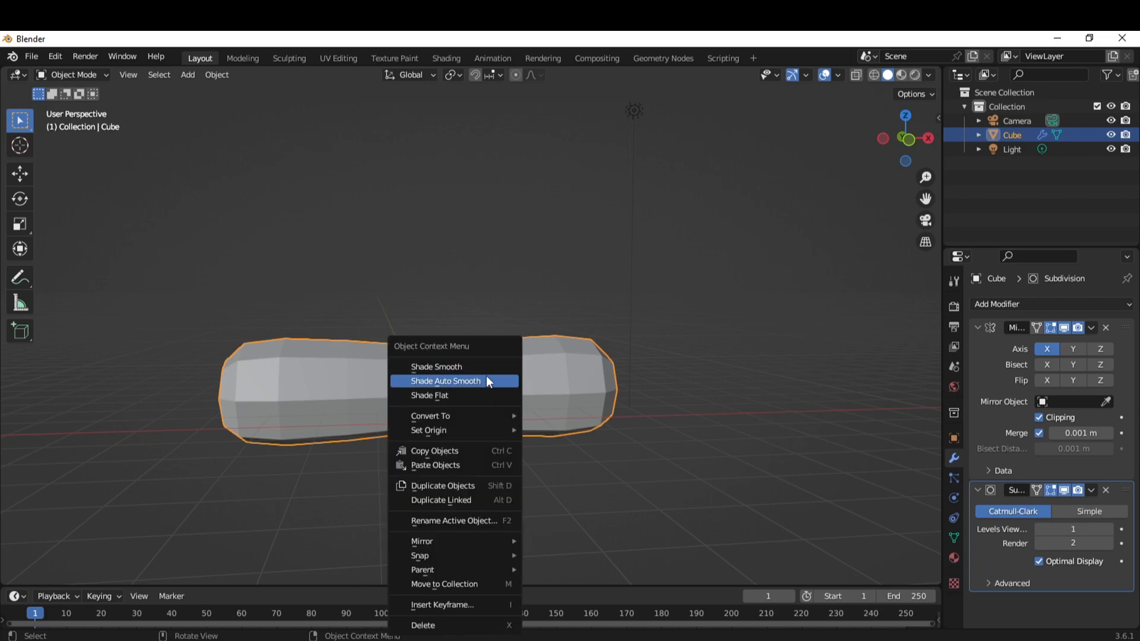
click(436, 365)
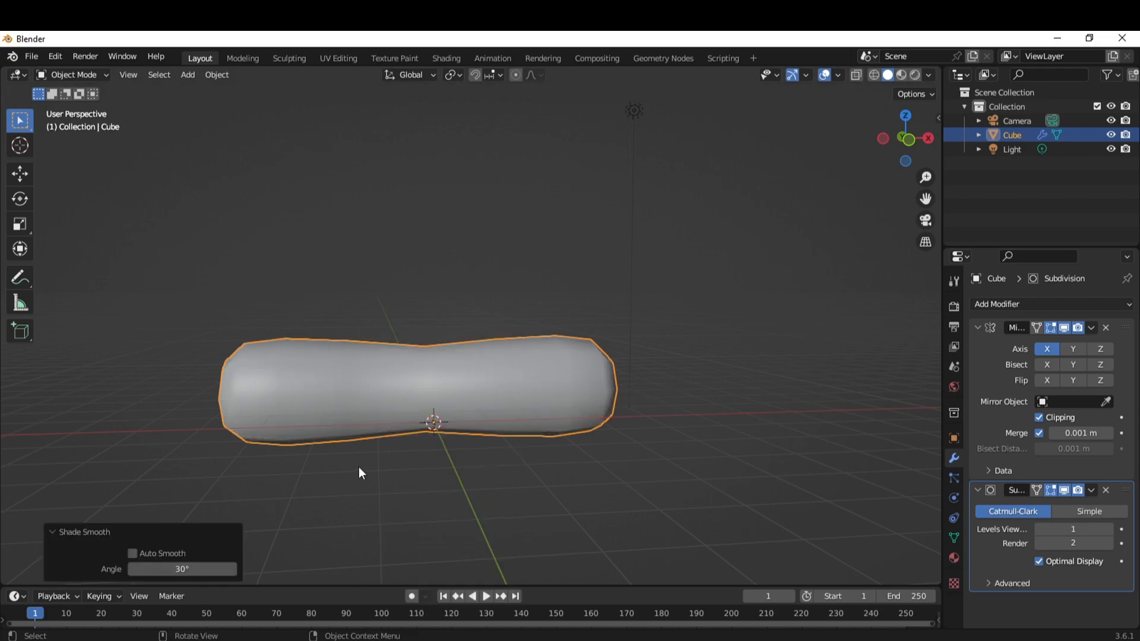
scroll(469, 461, up, 5)
click(1110, 529)
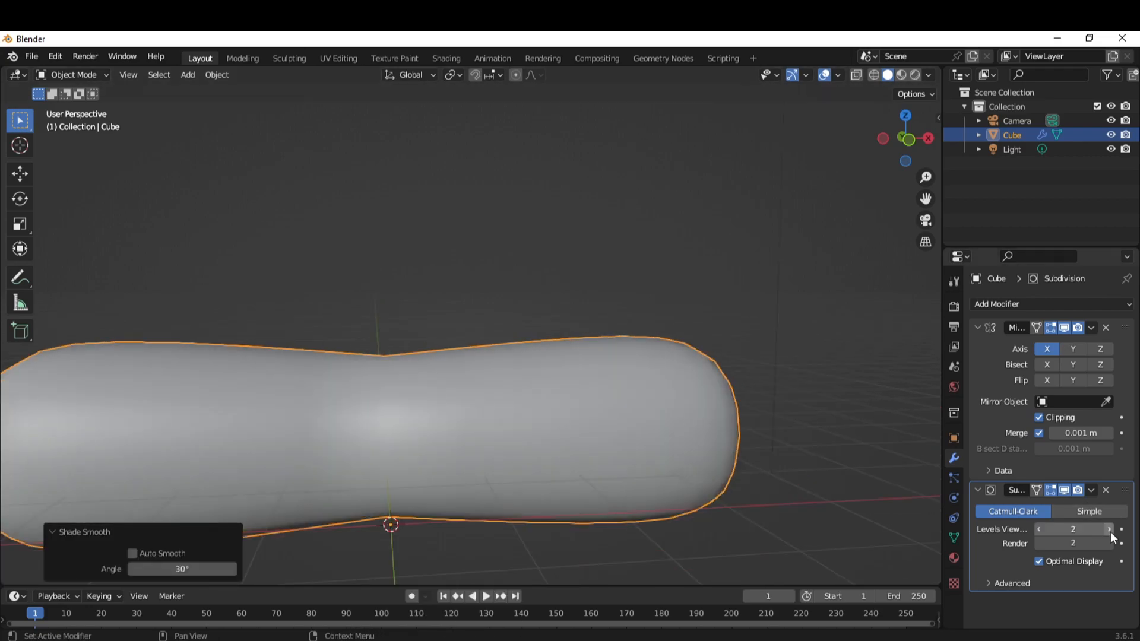
scroll(481, 457, up, 3)
shift+middle_drag(448, 472, 565, 302)
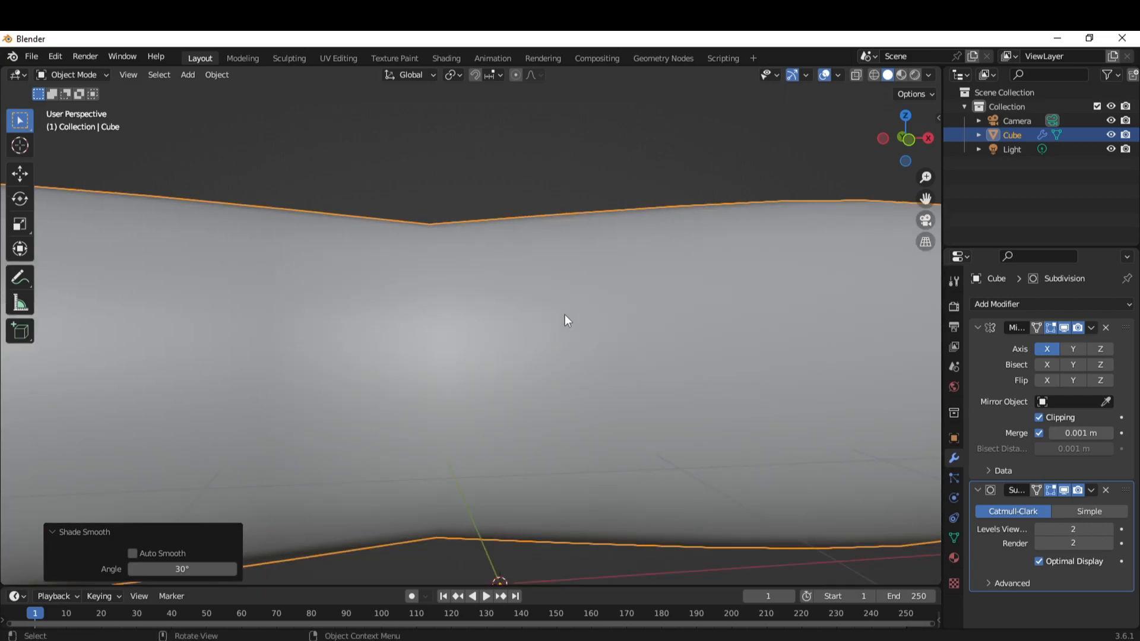
Move the selected mesh about 2.8 m towards the mirror plane in Edit Mode and inspect the seam between the halves in Object Mode.
scroll(599, 398, down, 2)
key(Tab)
key(g)
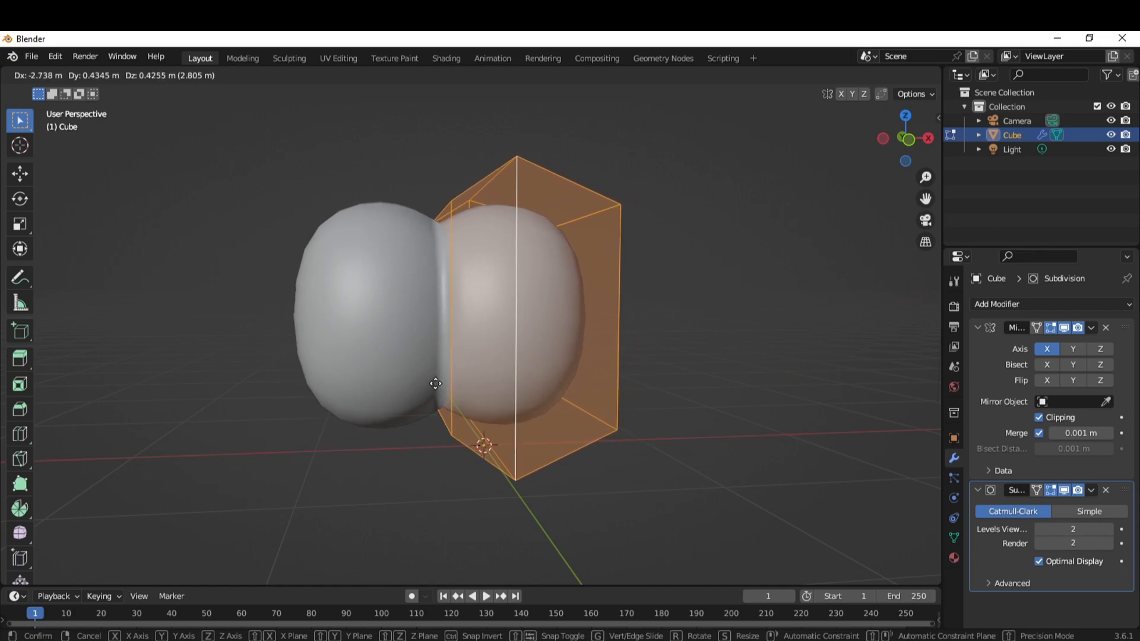
click(439, 390)
key(Tab)
middle_drag(477, 387, 426, 397)
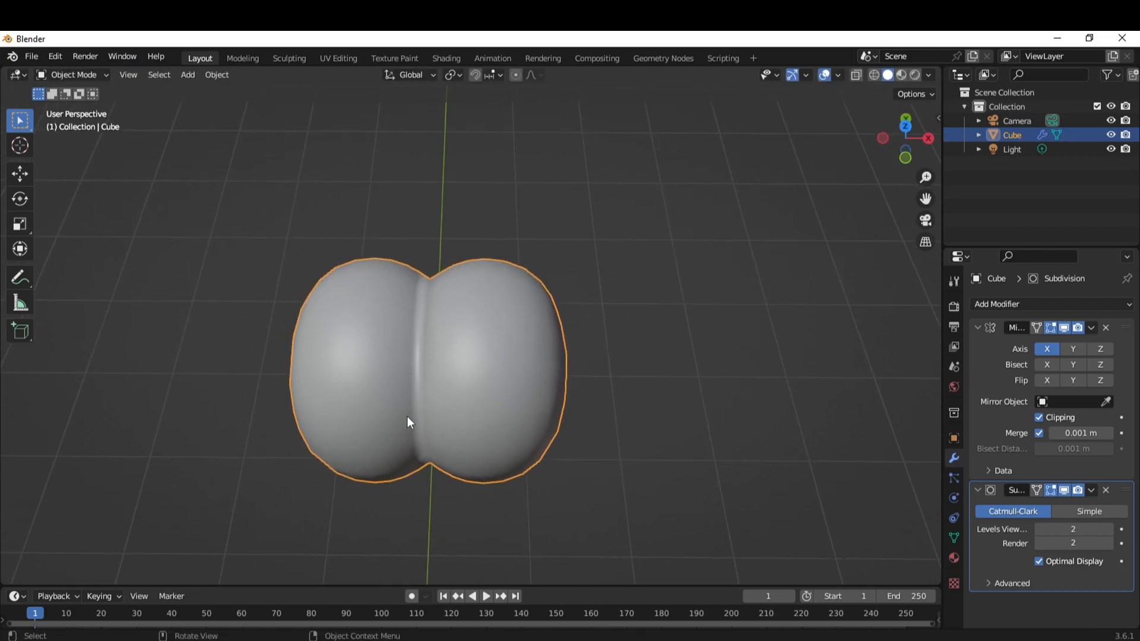
scroll(457, 340, up, 5)
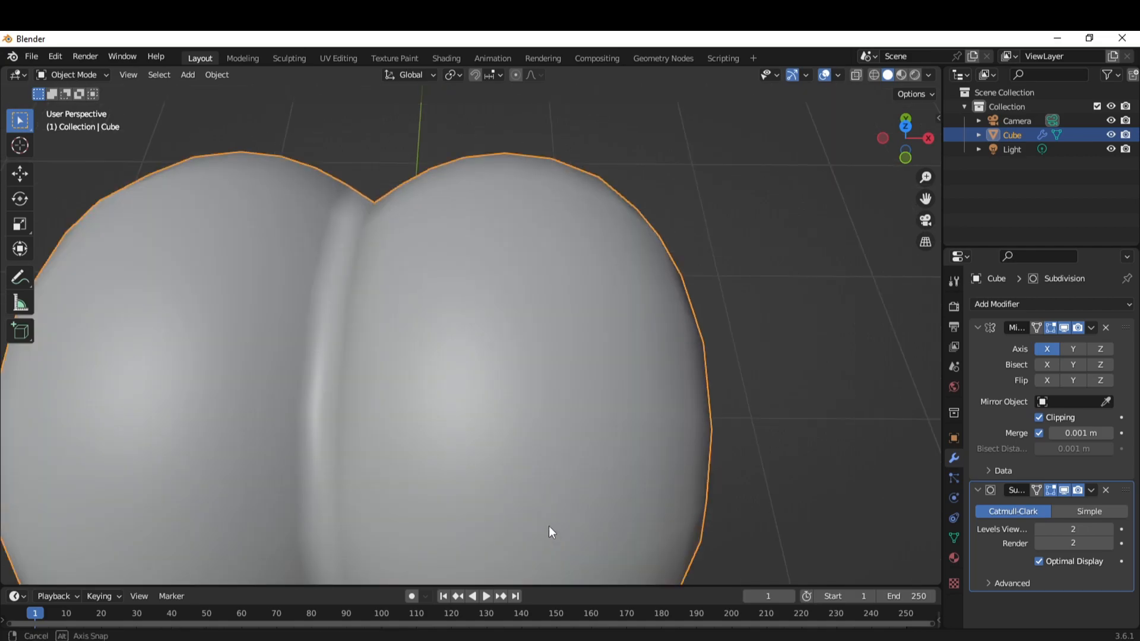
middle_drag(547, 527, 583, 455)
scroll(583, 454, down, 3)
Enter Edit Mode and hide the Mirror modifier in the viewport to expose the cube's inner side.
key(Tab)
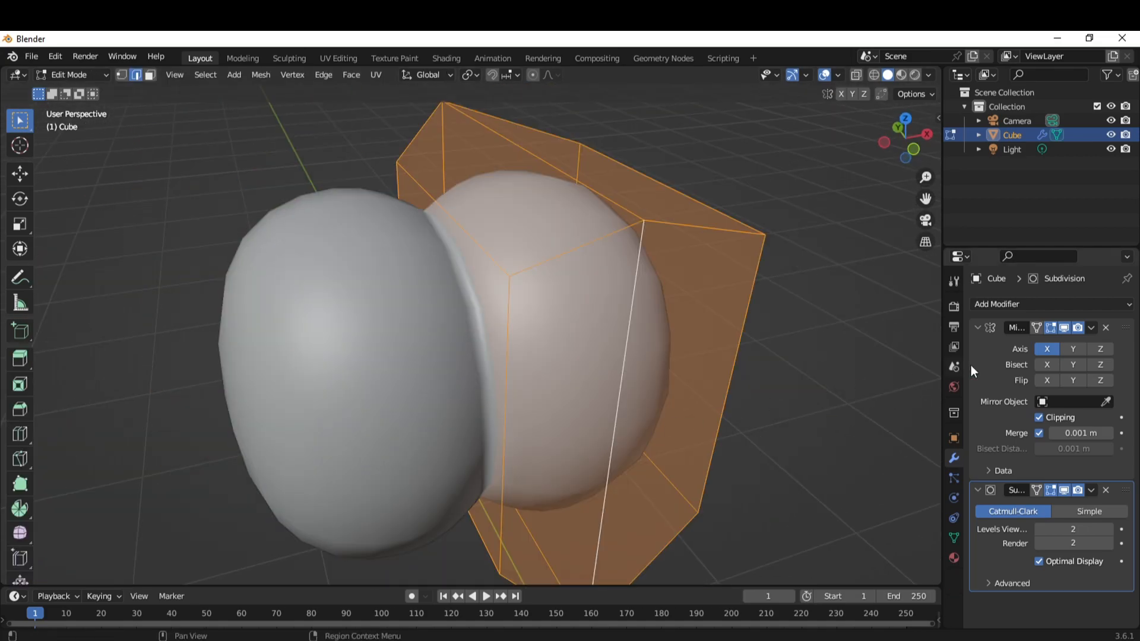
click(1064, 328)
middle_drag(588, 386, 485, 280)
Delete the cube's inner face on the mirror plane, with the Mirror modifier's viewport display turned back on.
key(3)
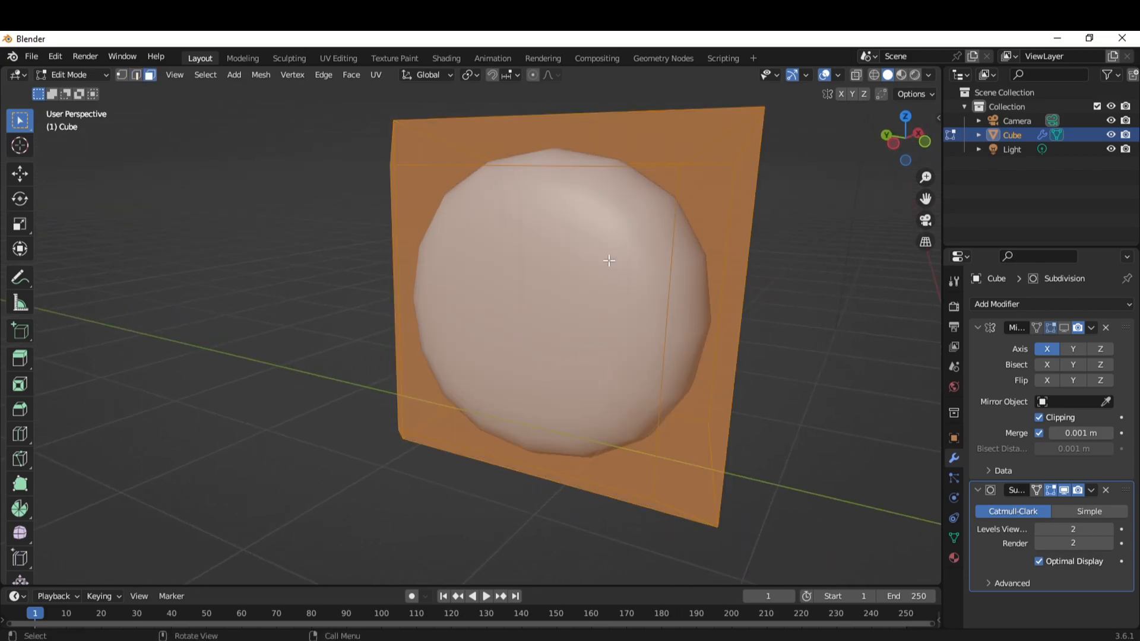
click(614, 267)
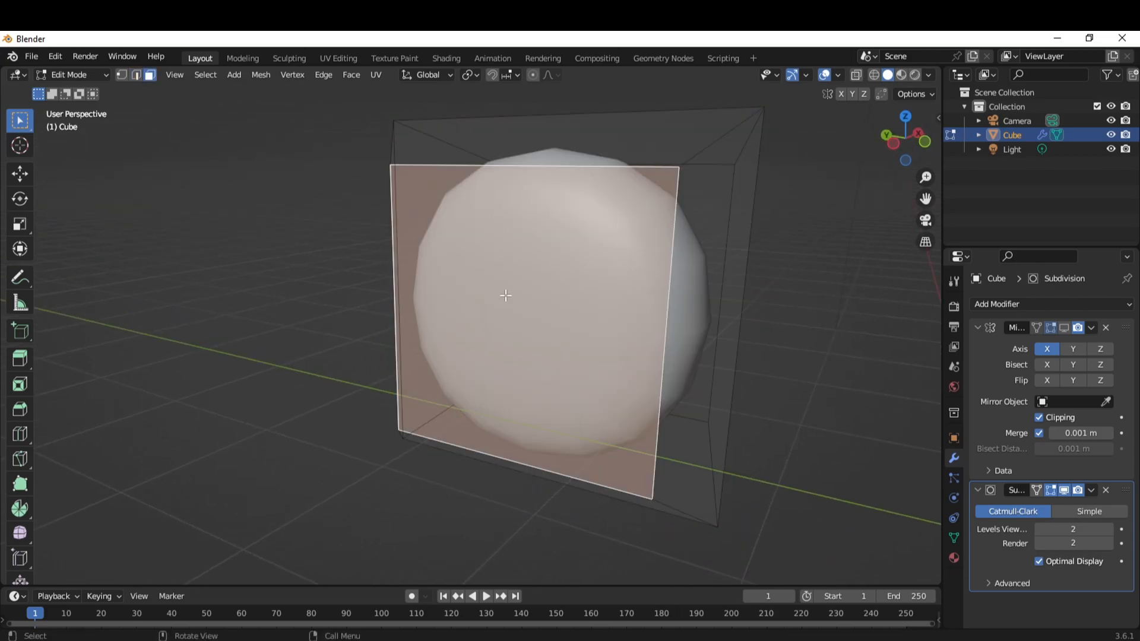
scroll(606, 305, down, 3)
middle_drag(603, 326, 485, 355)
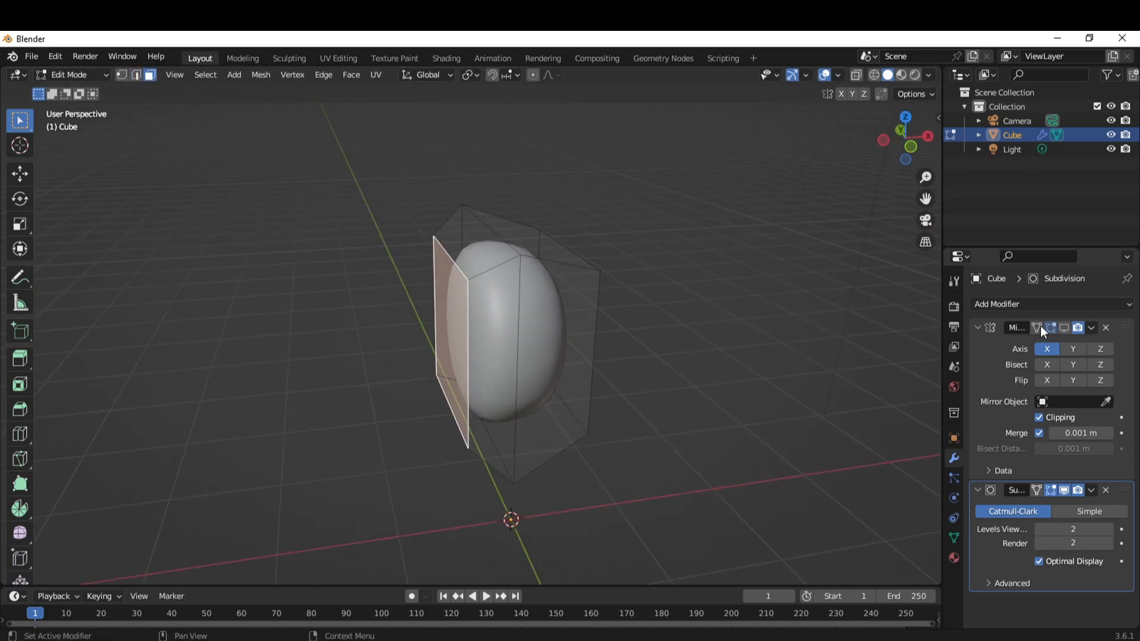
click(1064, 328)
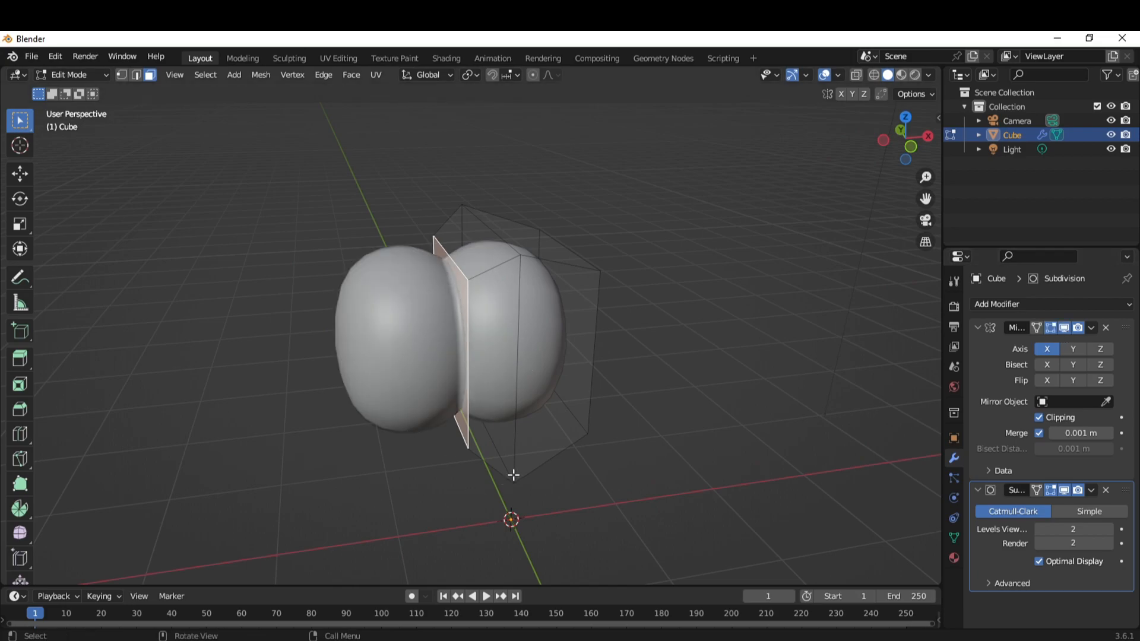
key(x)
click(470, 476)
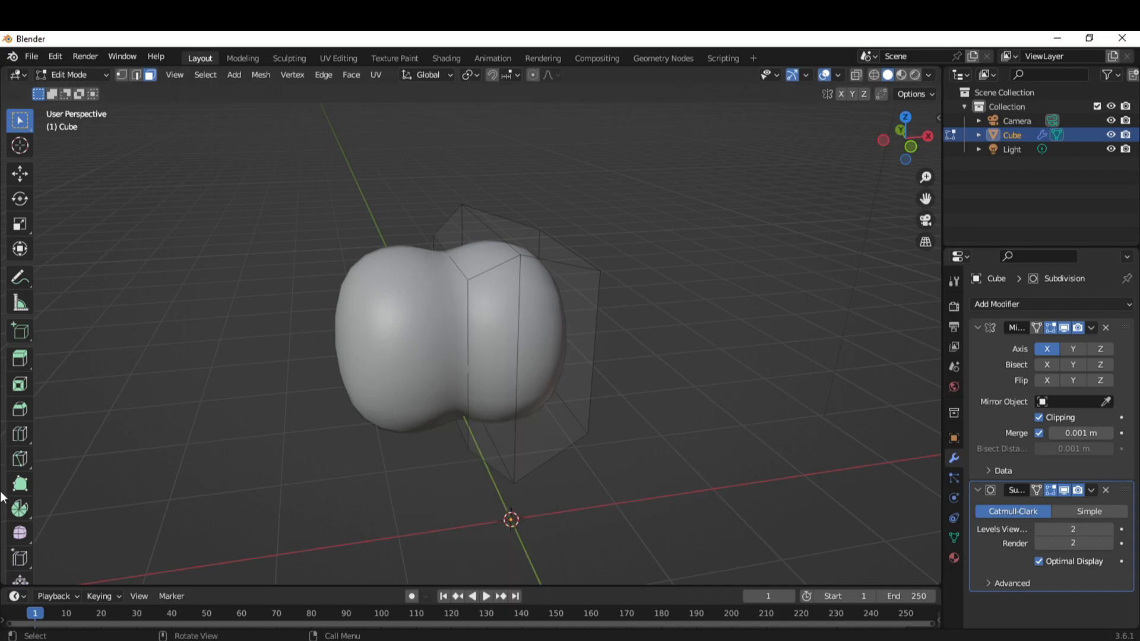
Return to Object Mode and examine the smoothed seam between the mirrored halves from several angles.
key(Tab)
middle_drag(457, 413, 438, 231)
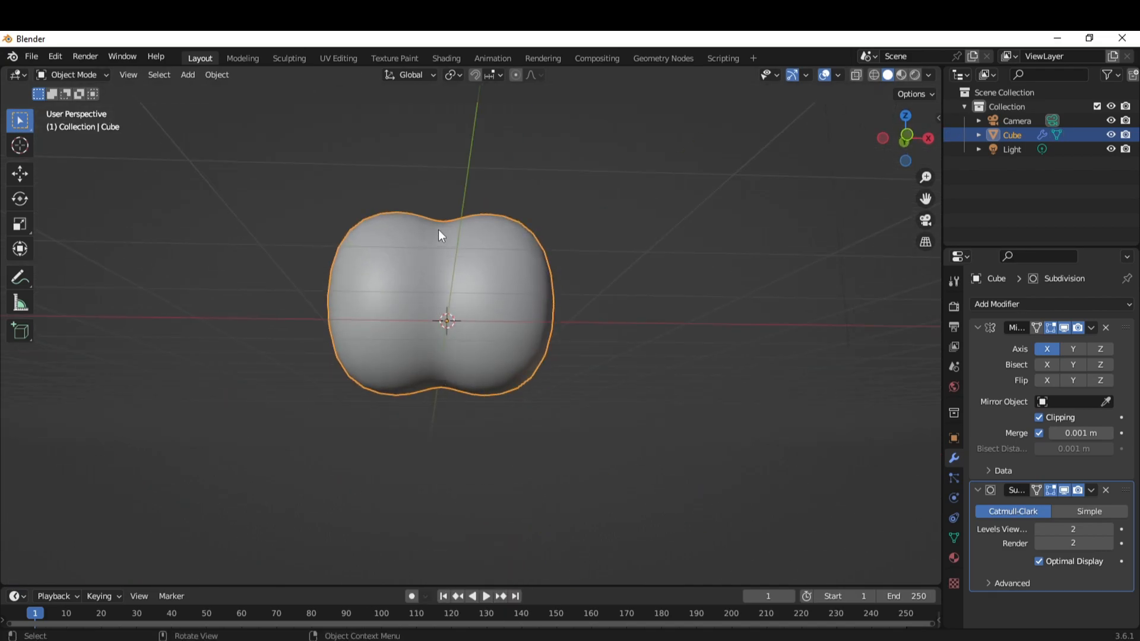
middle_drag(442, 235, 491, 308)
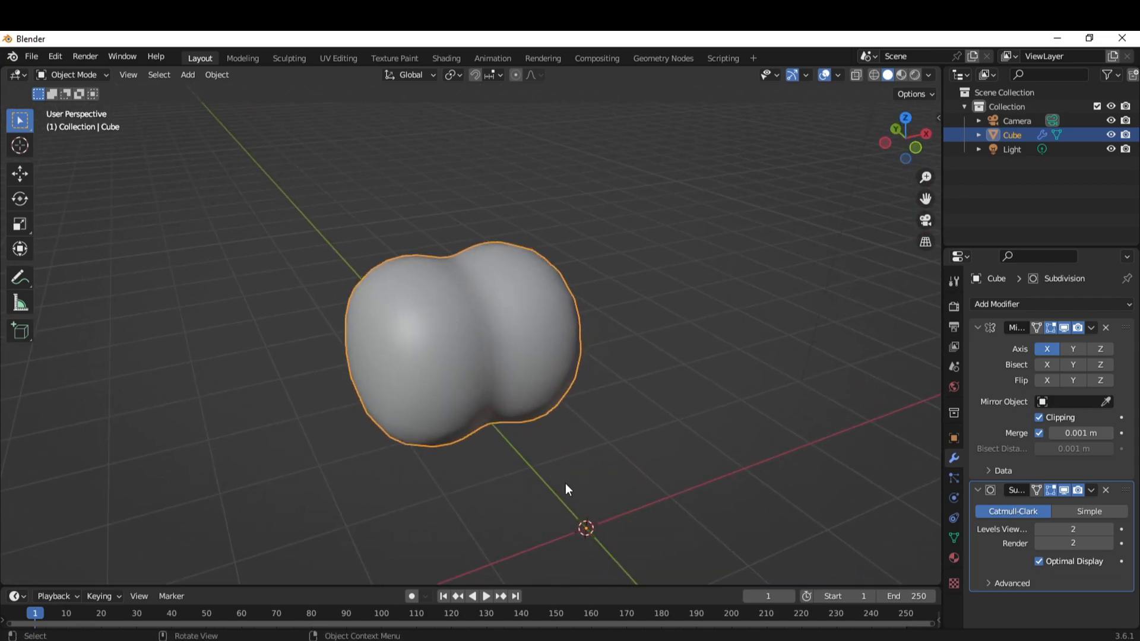